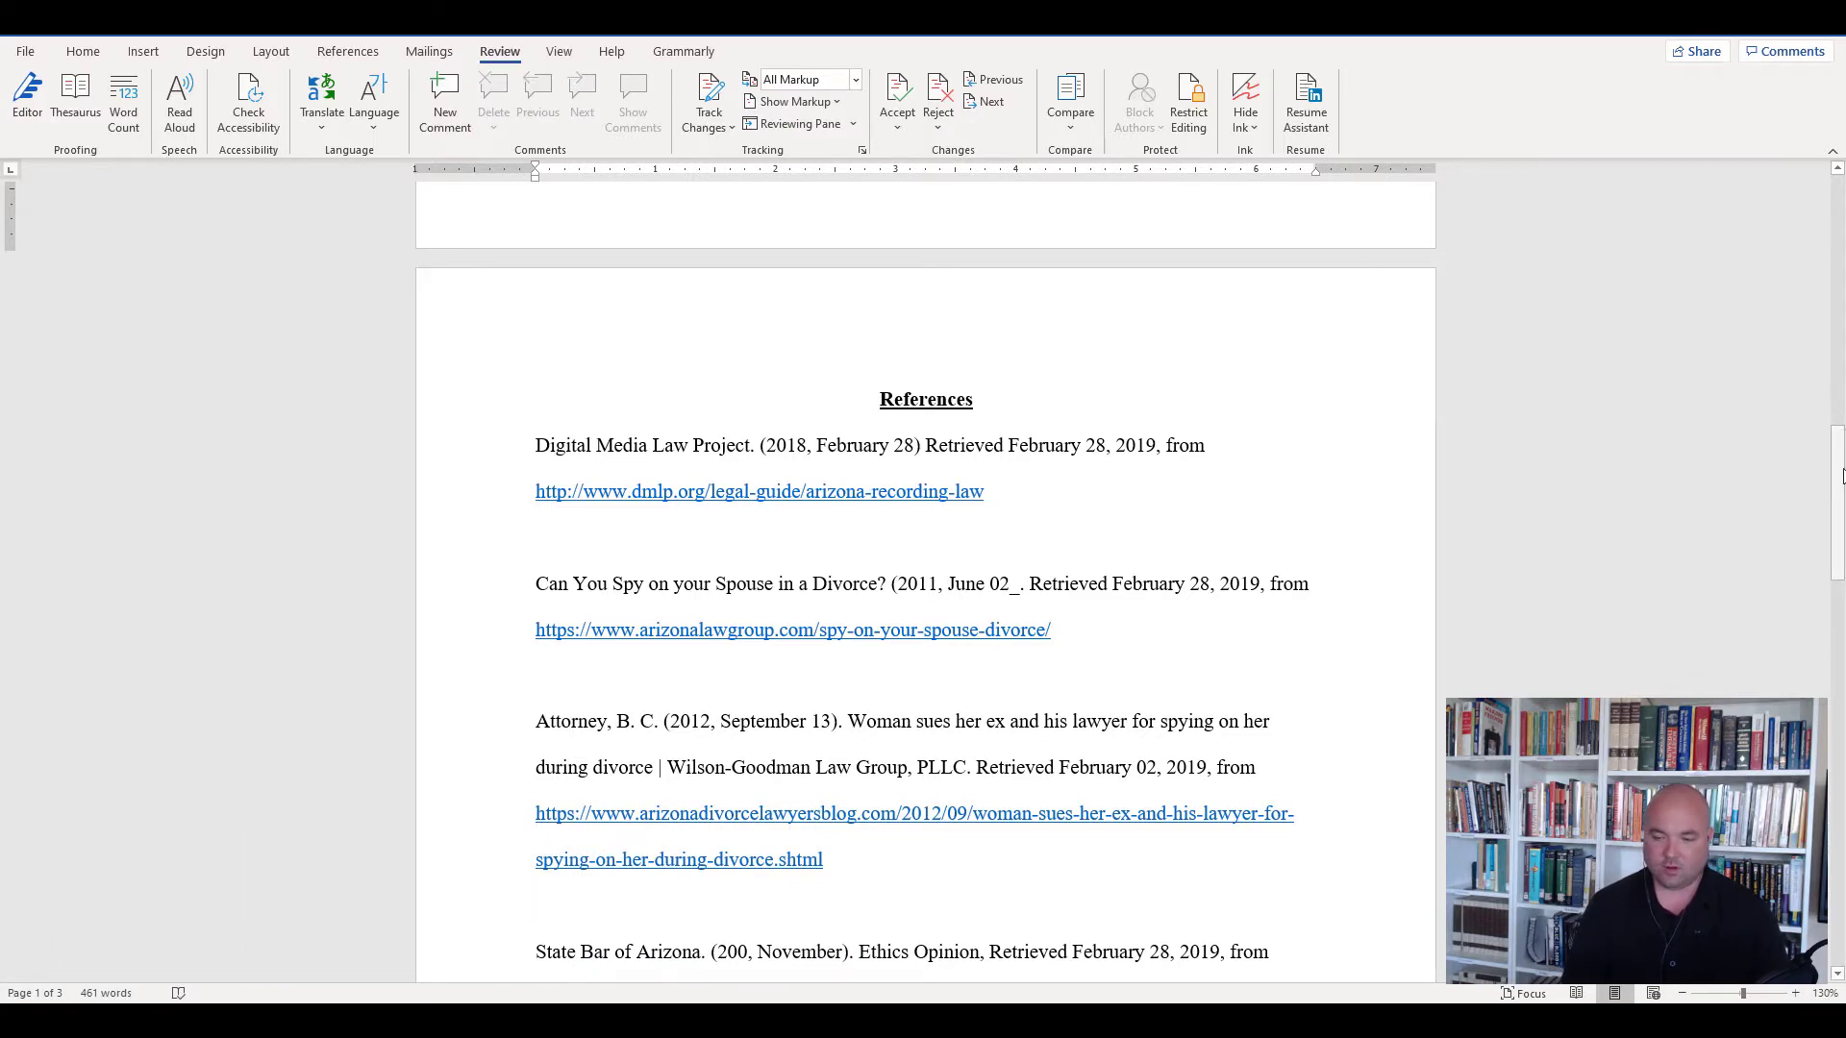
Examine the entries on the References page, including the author element of the Digital Media Law Project entry.
{"action": "left_click_drag", "start_coordinate": [1838, 483], "coordinate": [1842, 596]}
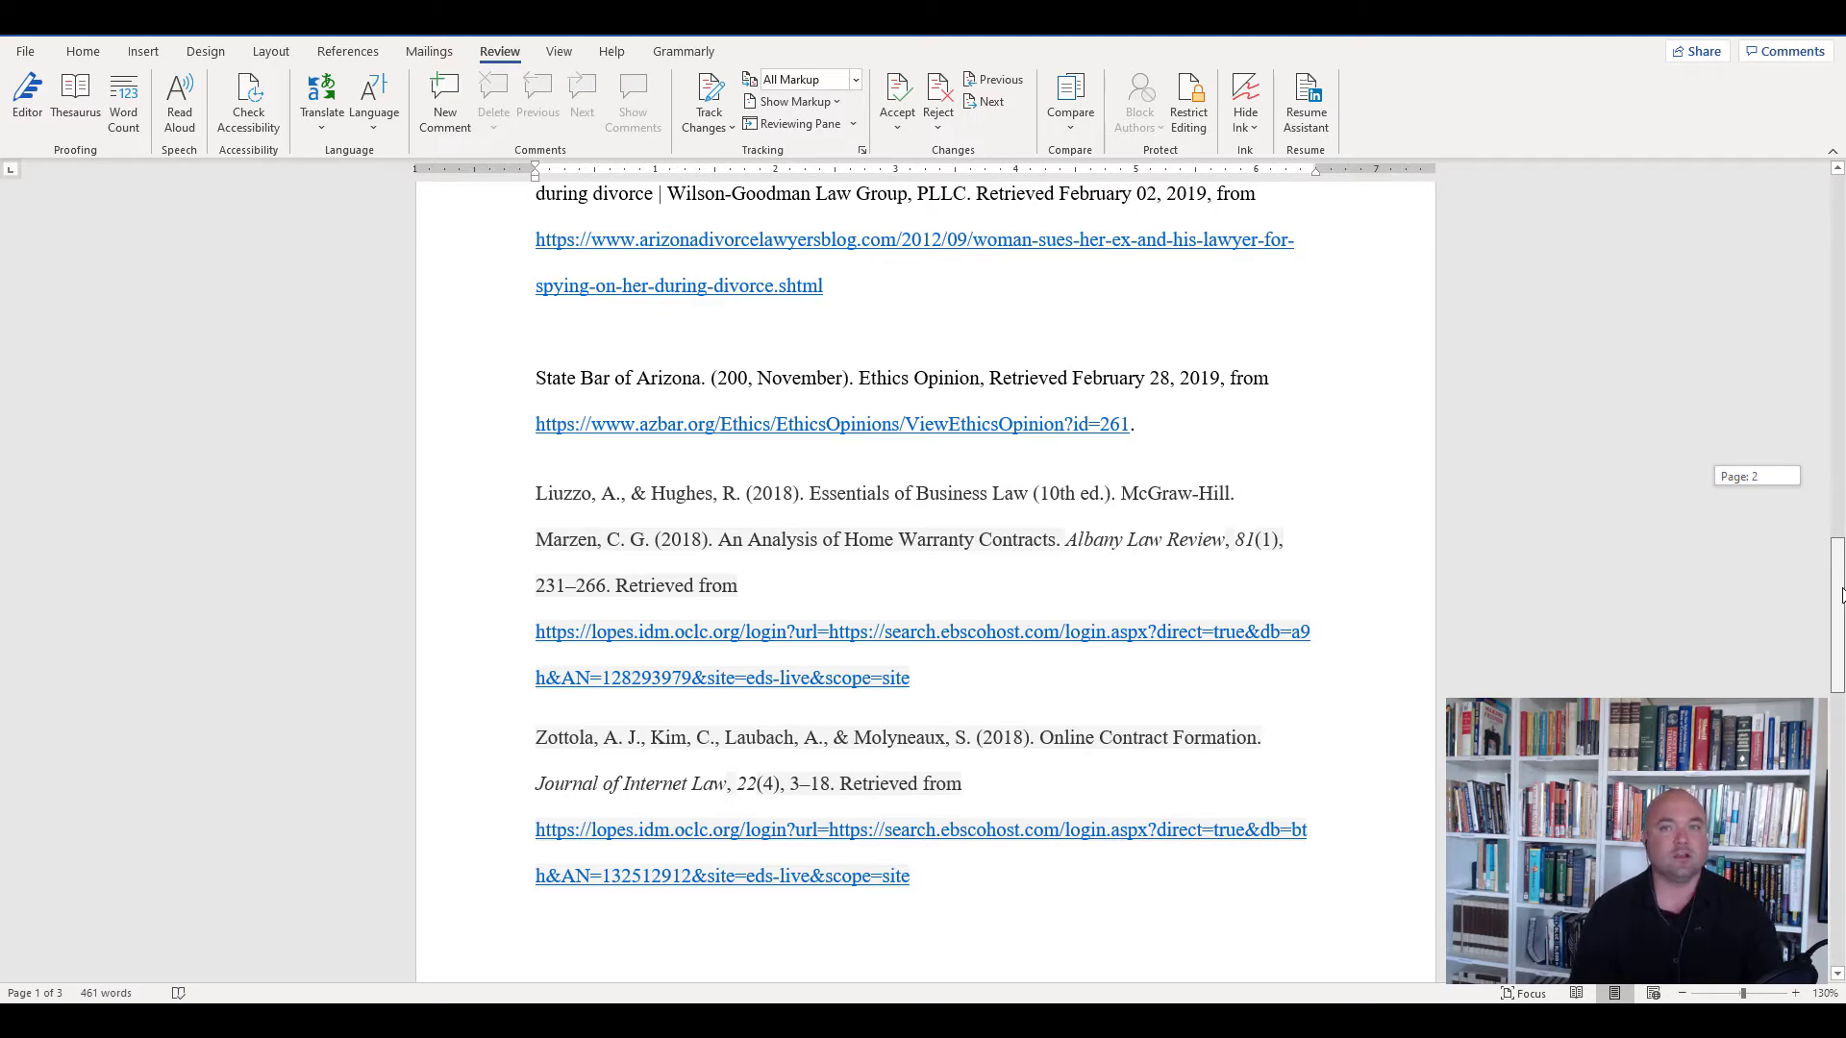
{"action": "left_click_drag", "start_coordinate": [1843, 595], "coordinate": [1843, 621]}
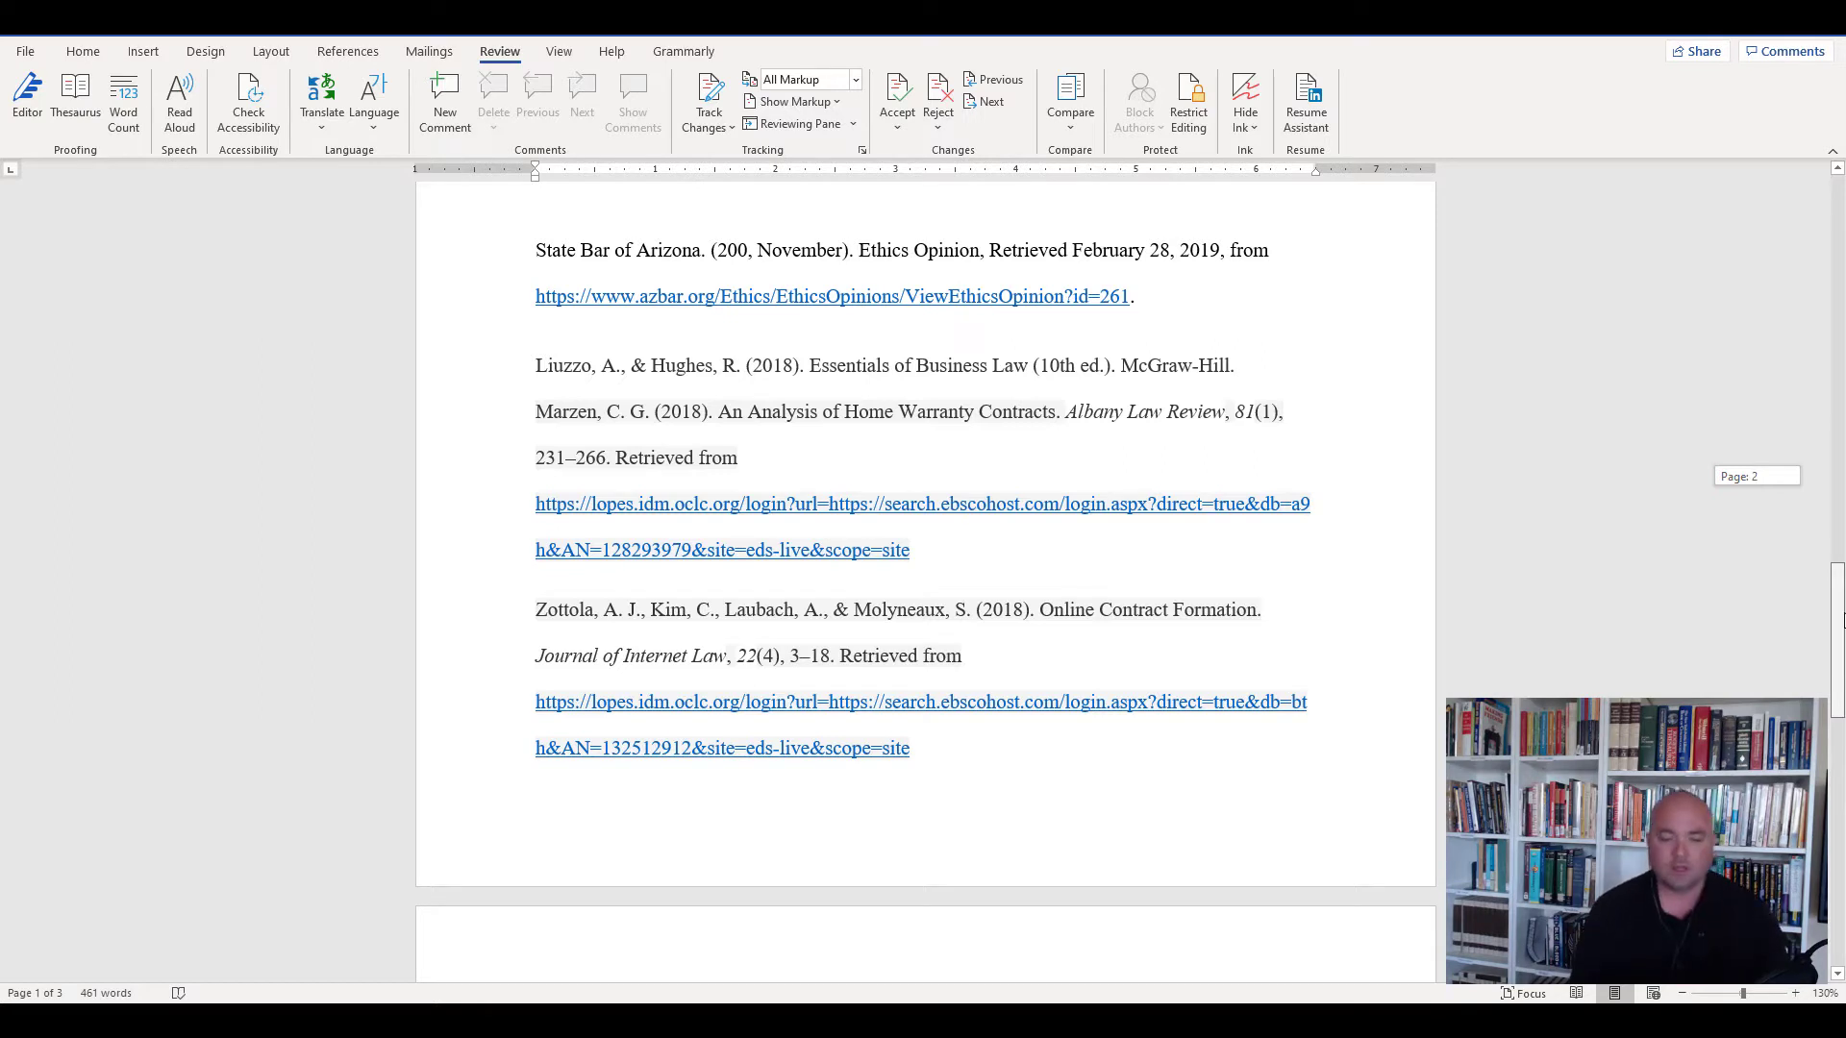
{"action": "left_click_drag", "start_coordinate": [1843, 620], "coordinate": [1843, 622]}
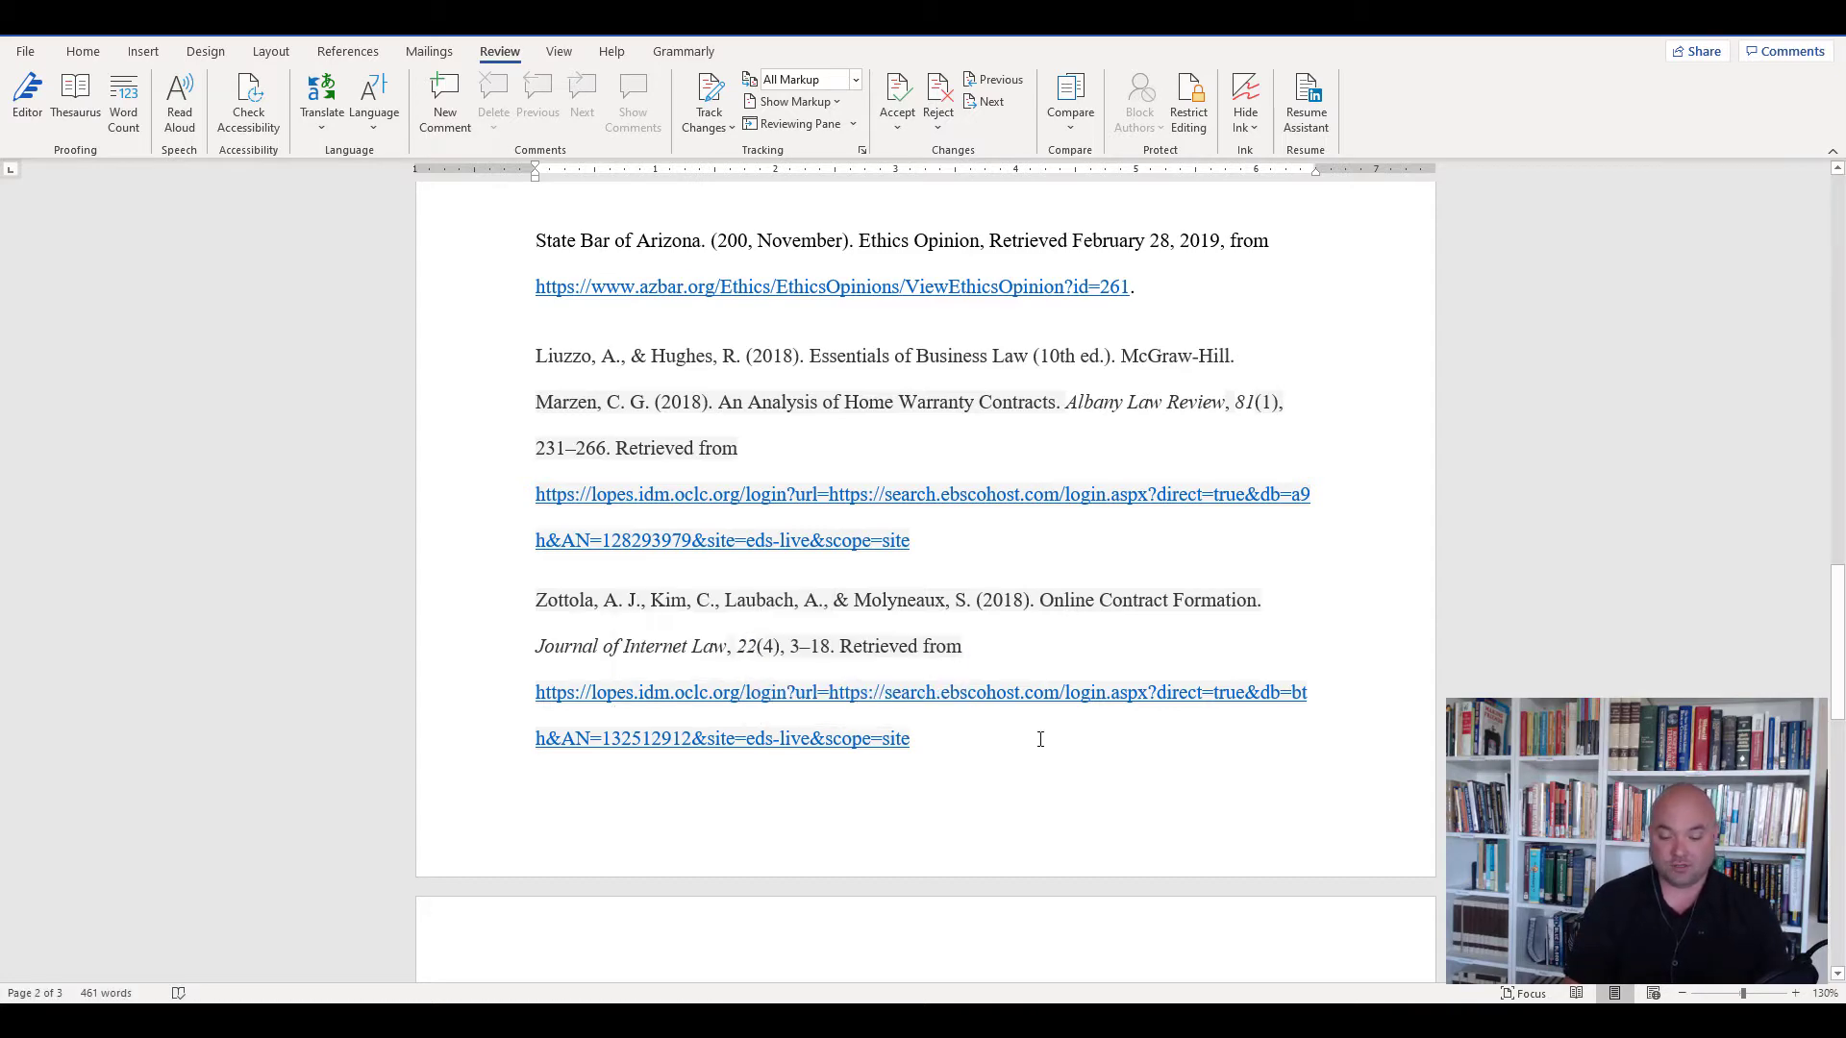
{"action": "left_click_drag", "start_coordinate": [1838, 681], "coordinate": [1837, 549]}
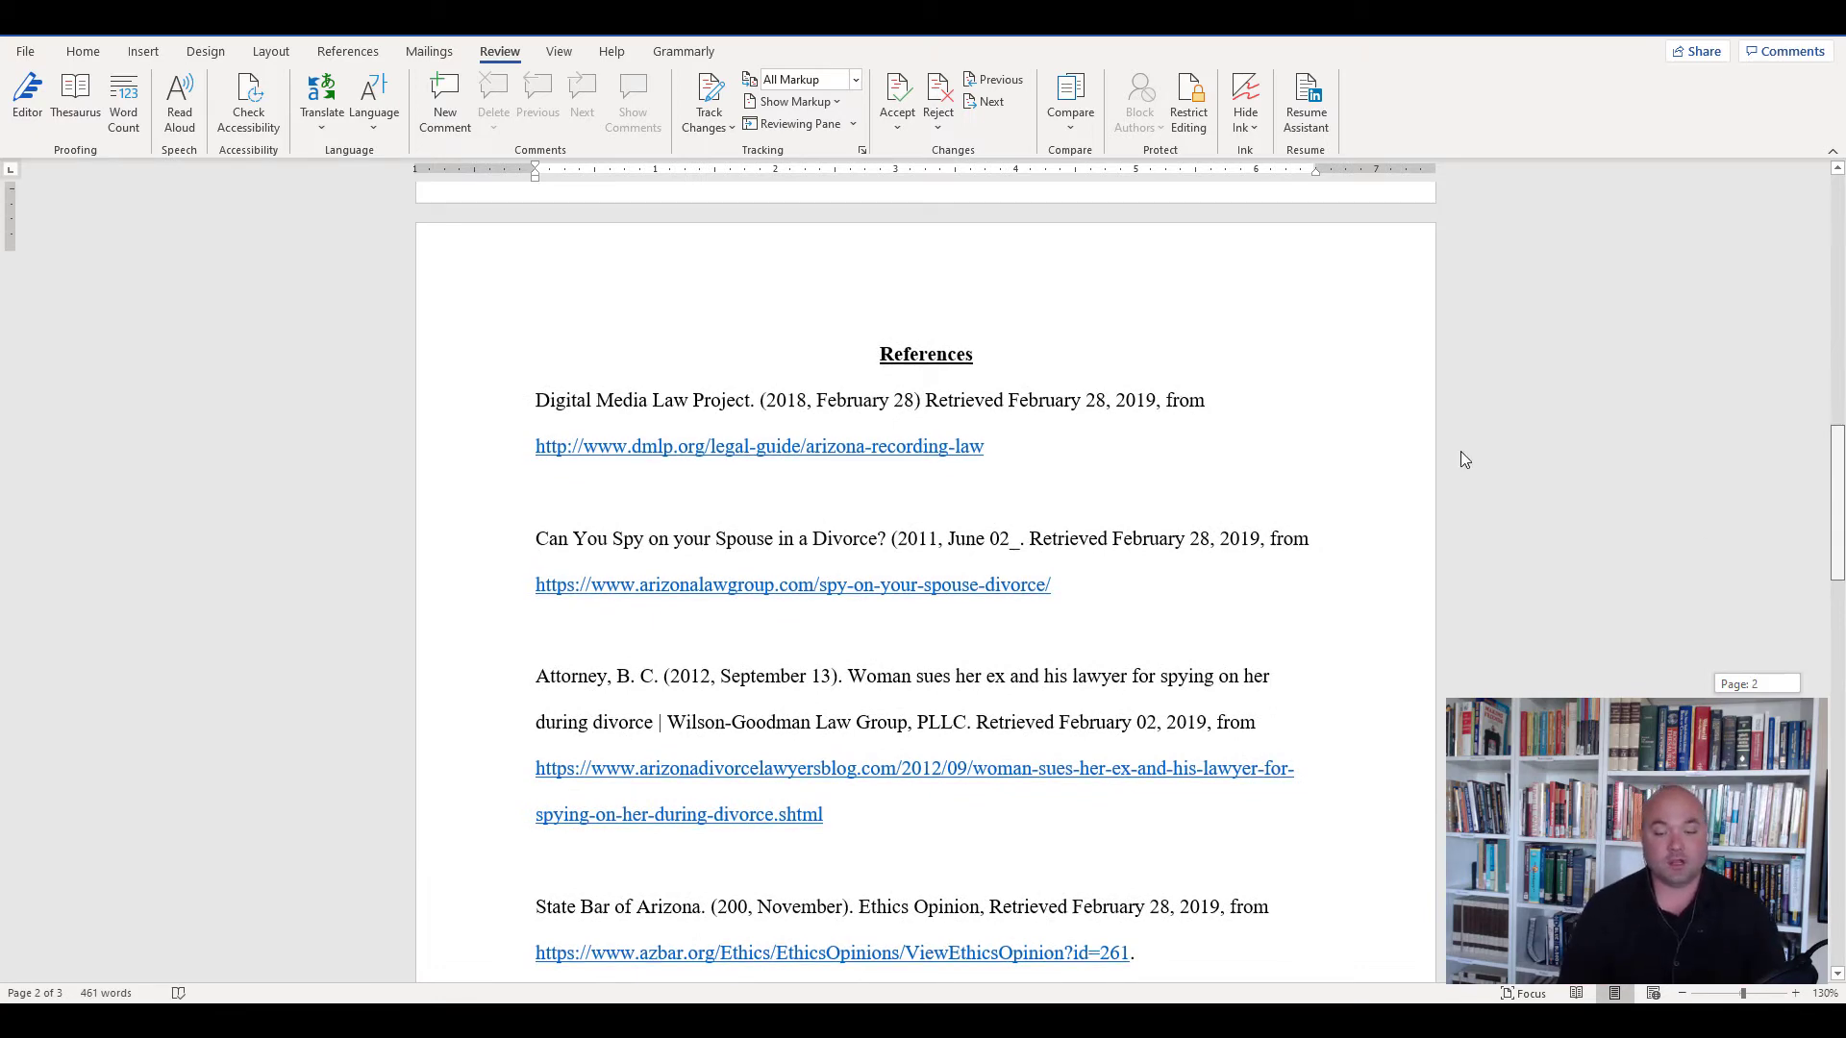
{"action": "scroll", "coordinate": [1459, 458], "scroll_direction": "down", "scroll_amount": 5}
{"action": "scroll", "coordinate": [1702, 519], "scroll_direction": "up", "scroll_amount": 6}
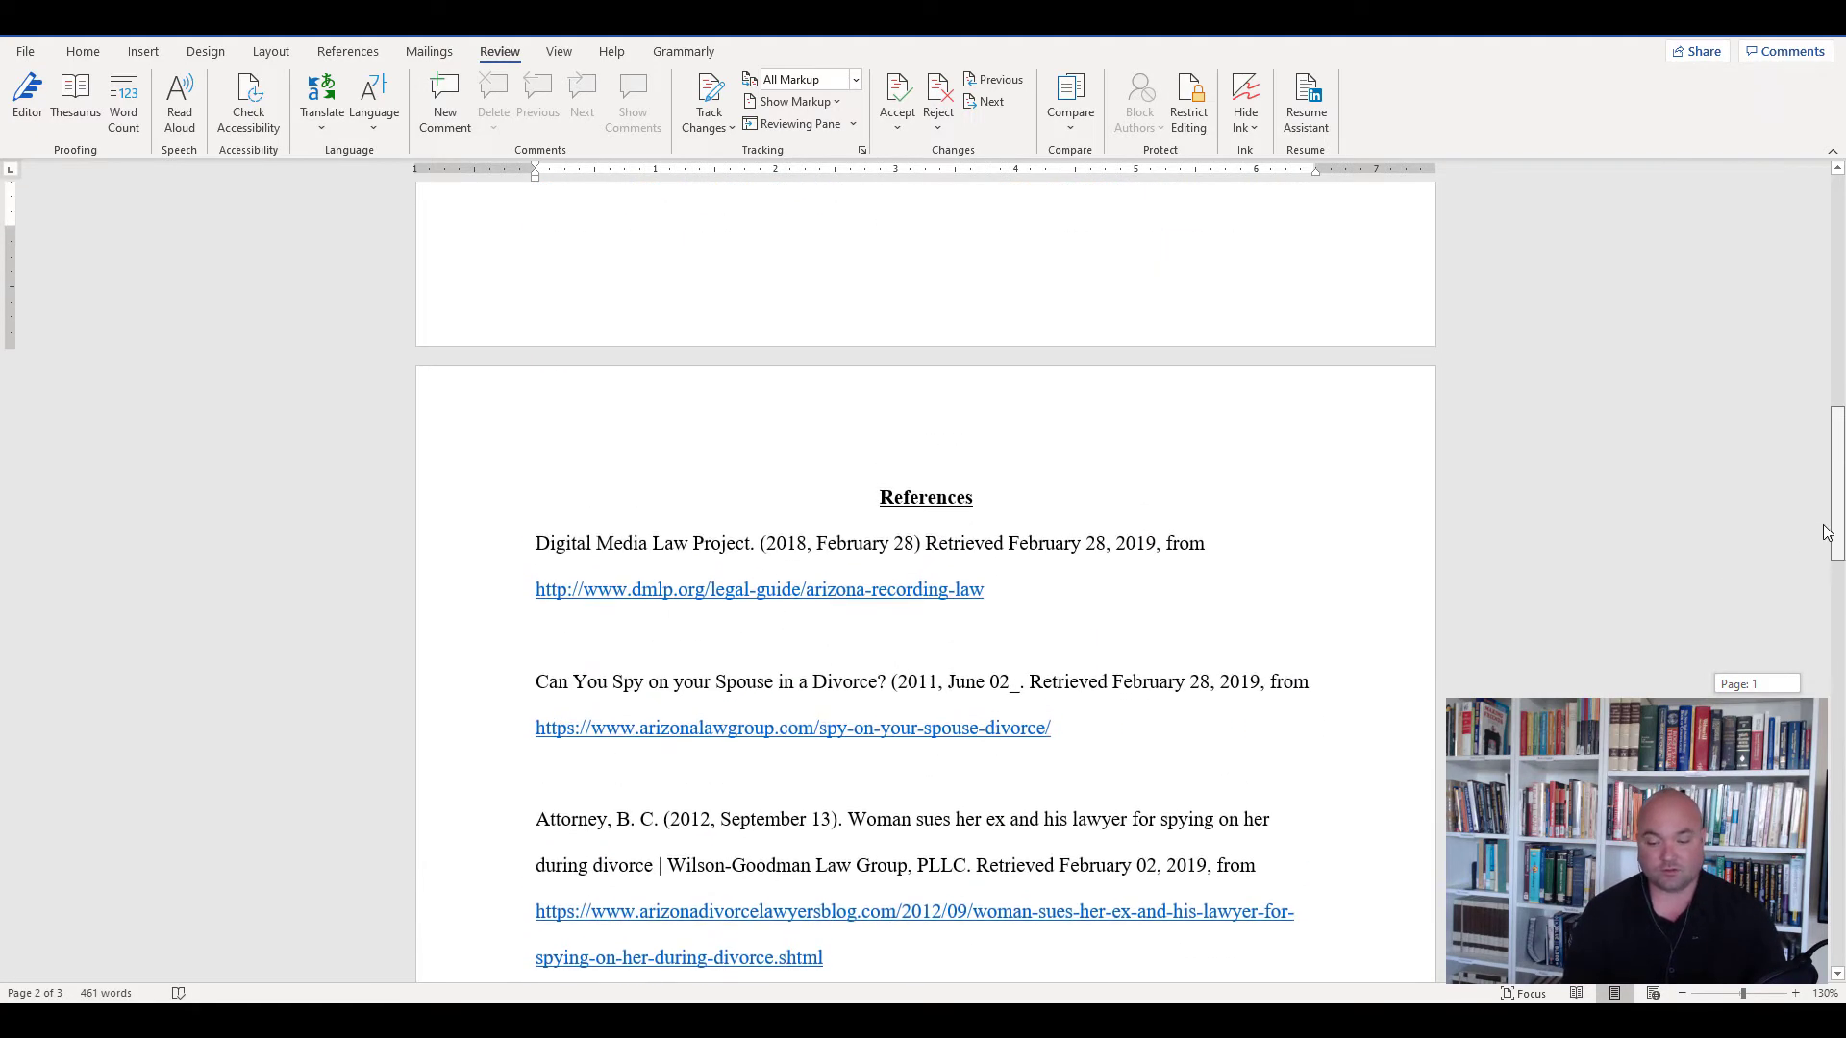
{"action": "left_click", "coordinate": [983, 501]}
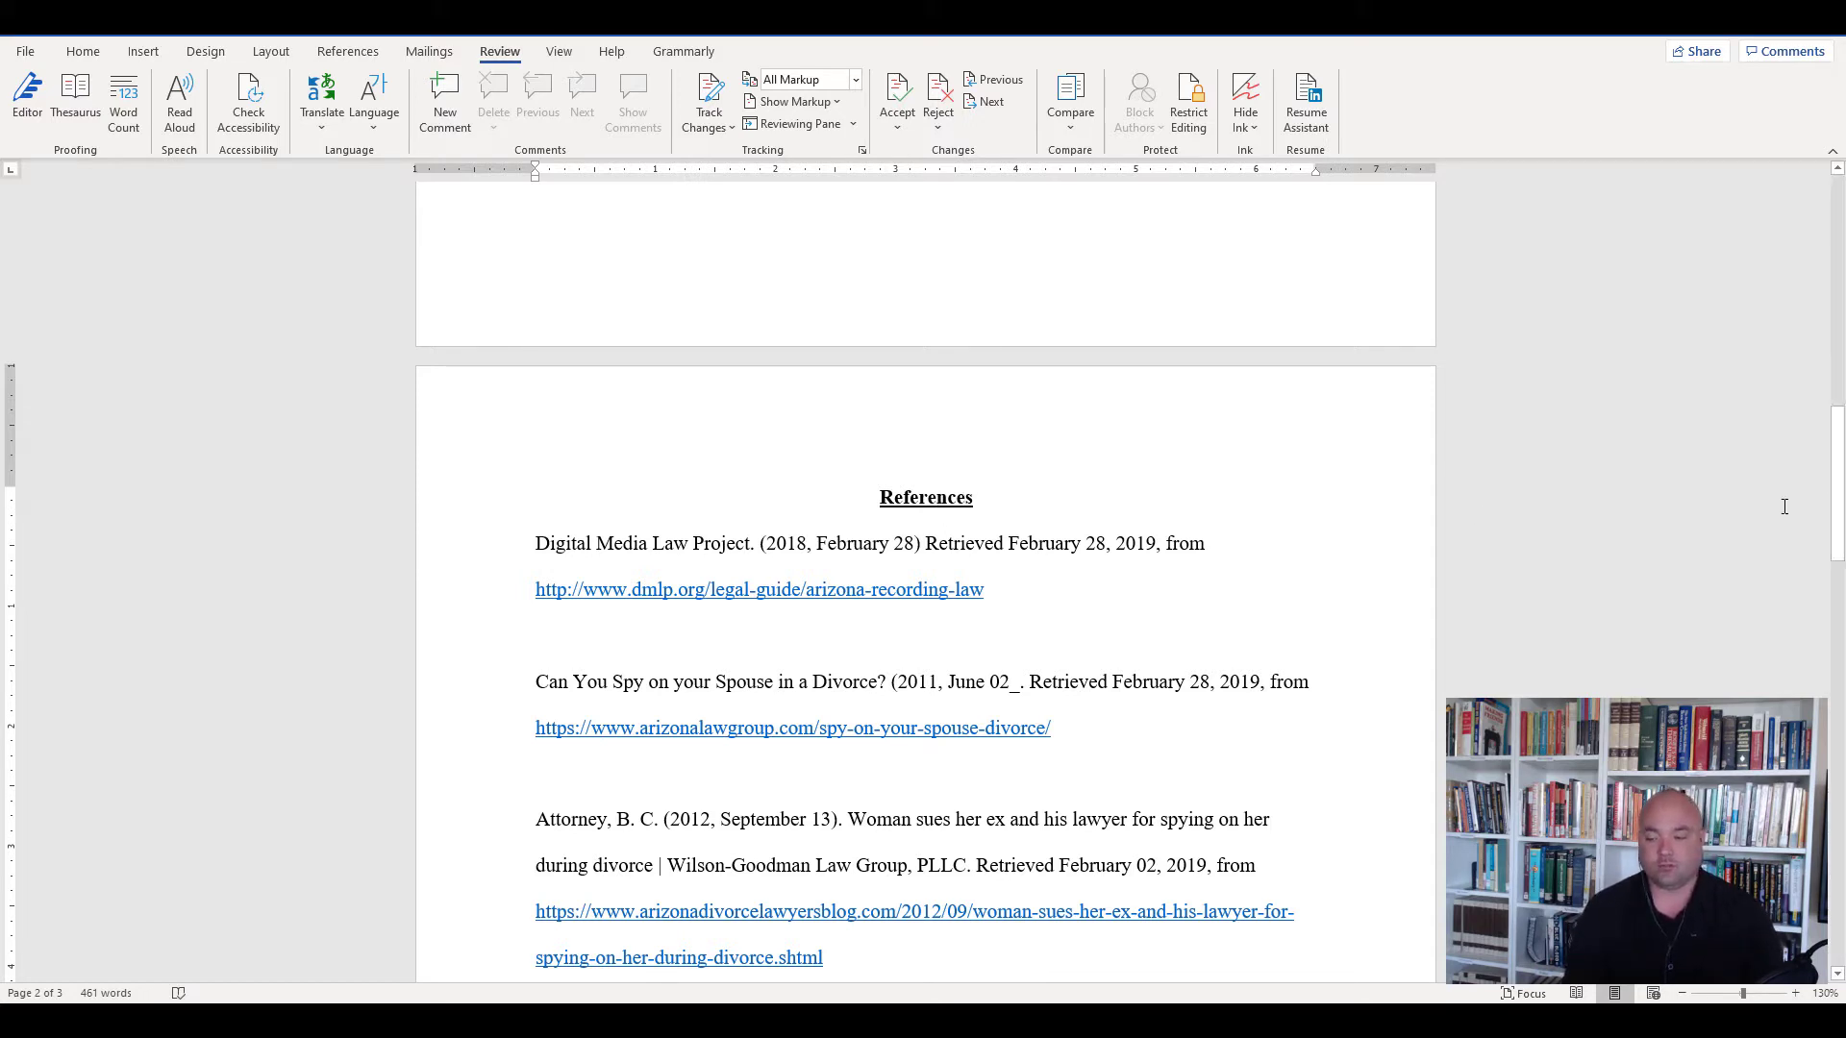
{"action": "left_click_drag", "start_coordinate": [1837, 495], "coordinate": [1842, 527]}
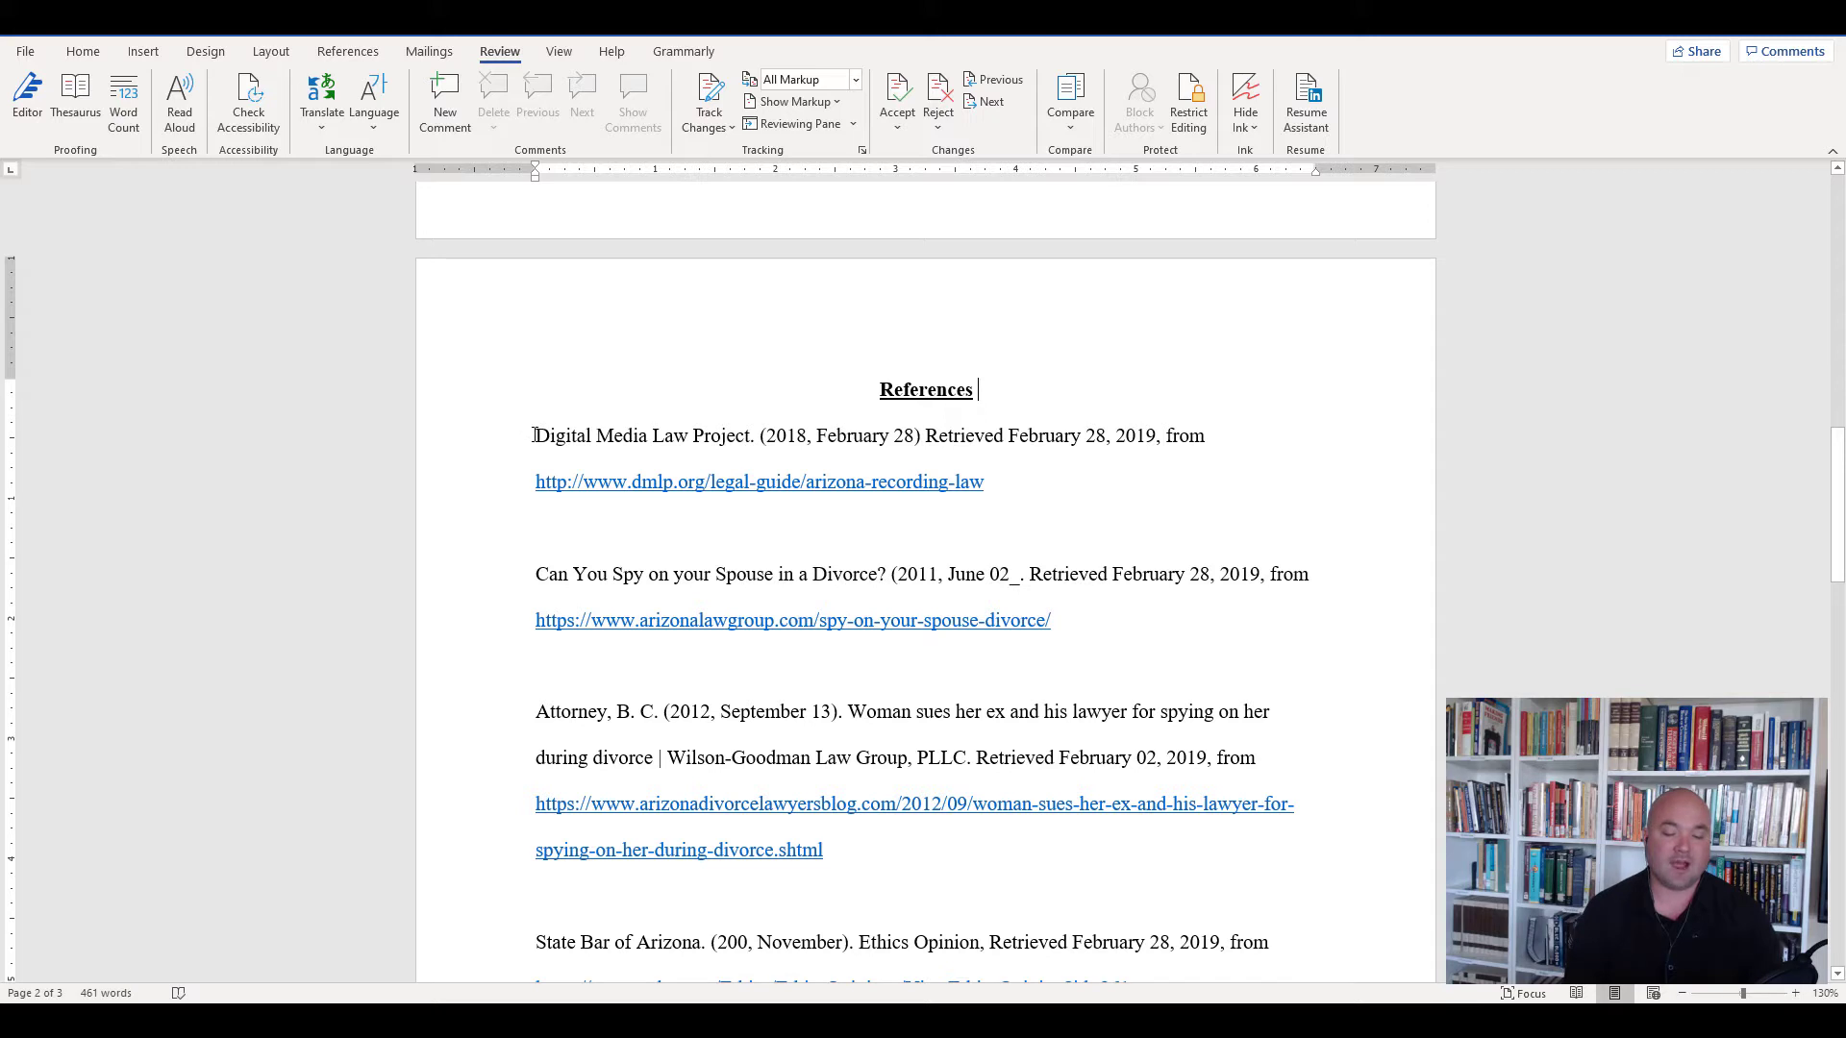
{"action": "left_click_drag", "start_coordinate": [535, 430], "coordinate": [767, 463]}
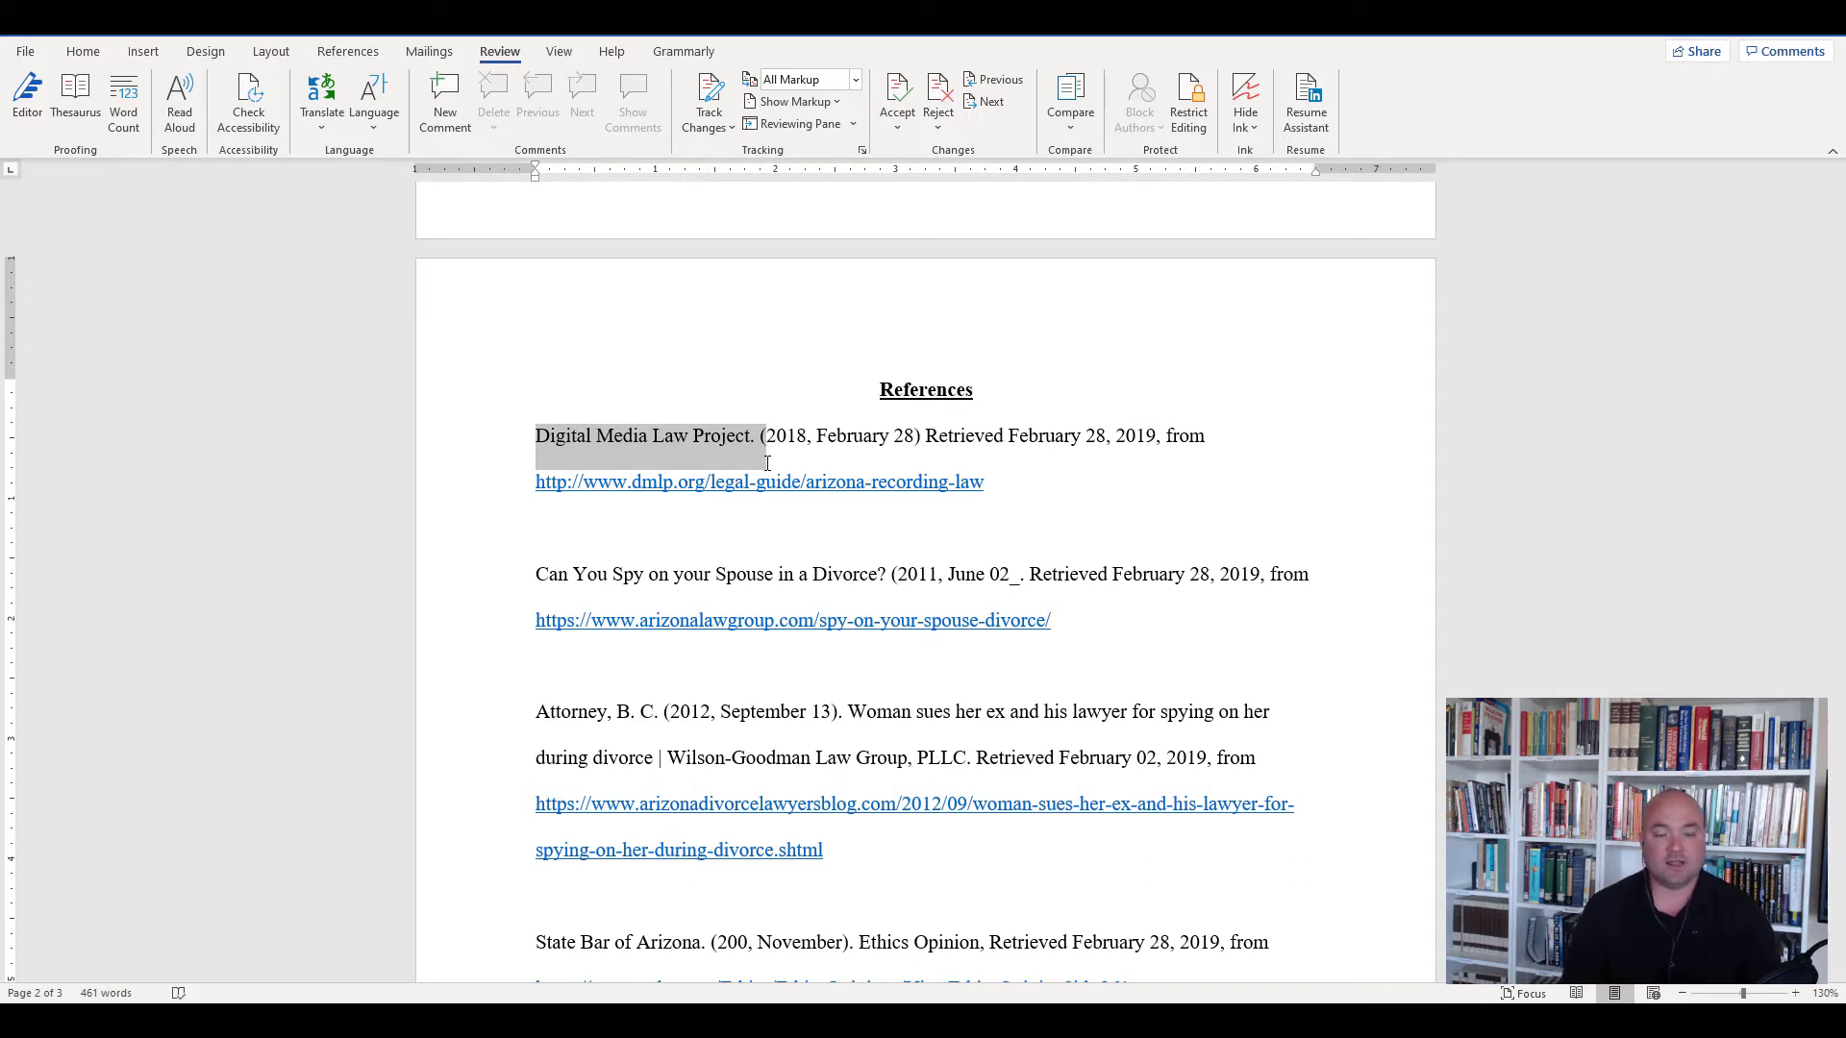
{"action": "left_click_drag", "start_coordinate": [767, 464], "coordinate": [767, 464]}
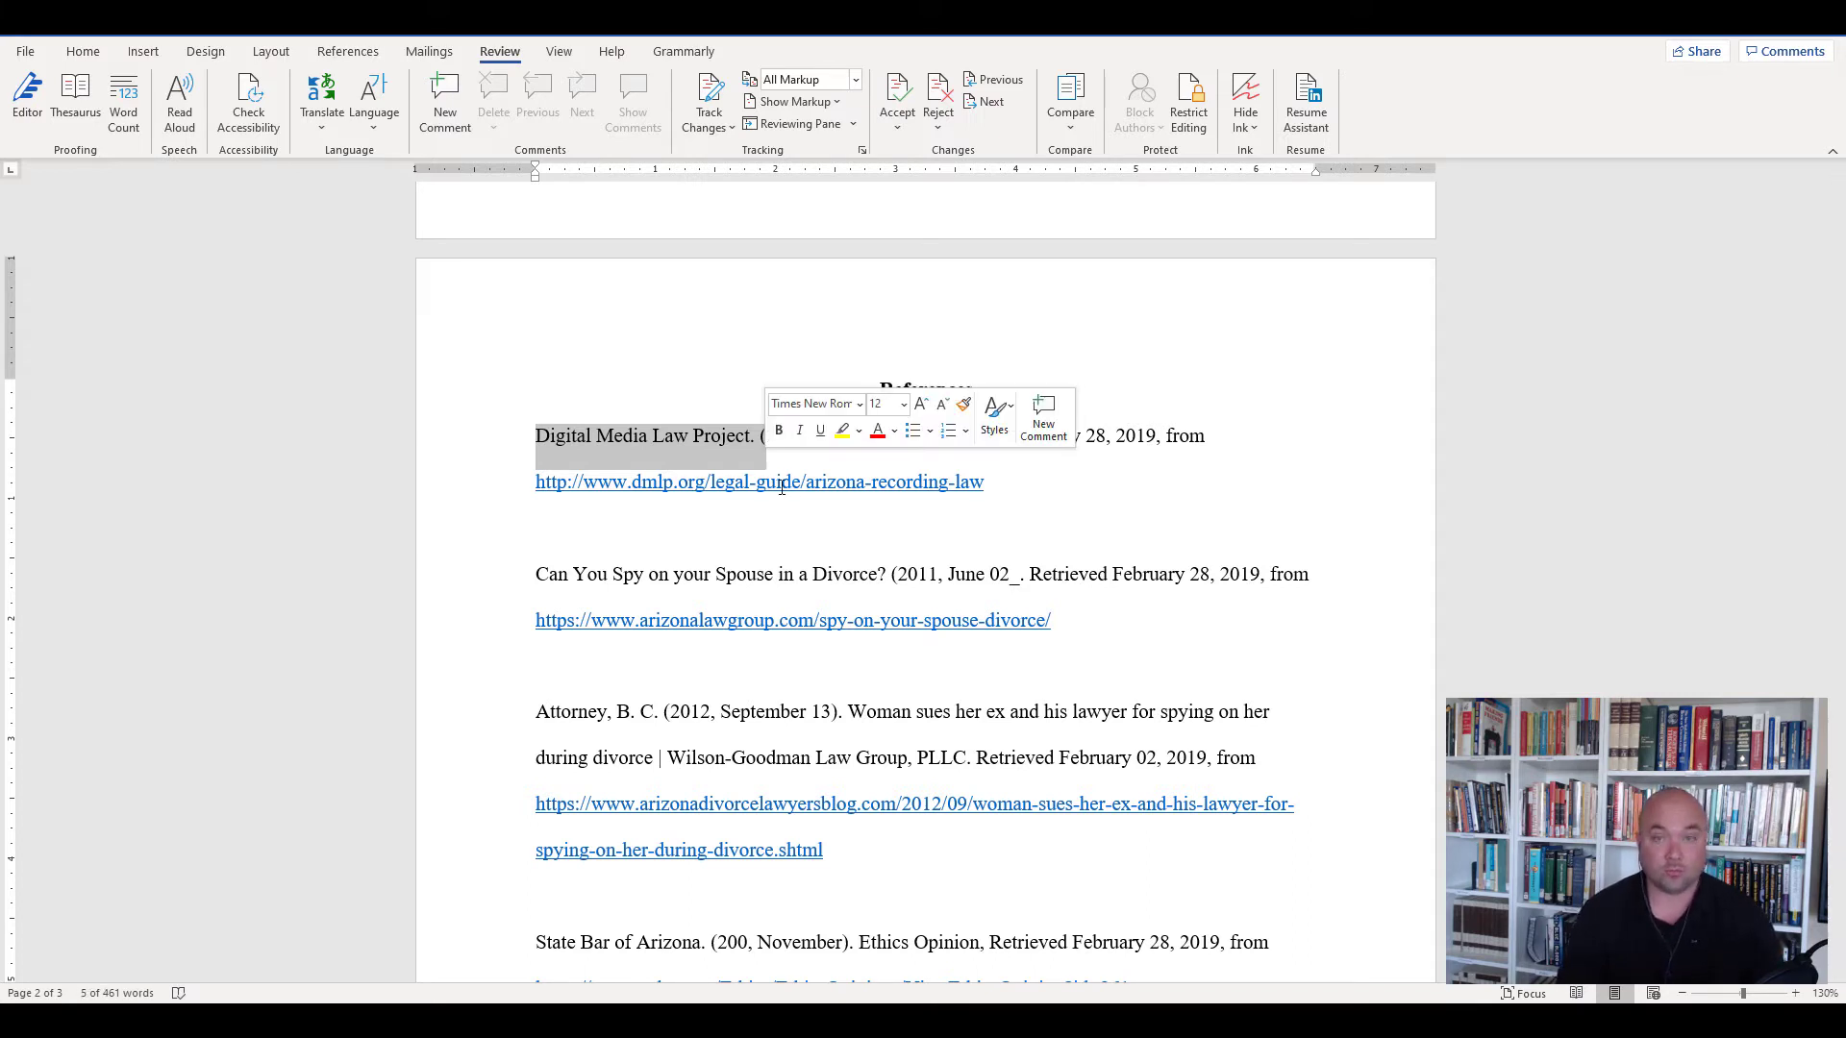
Delete the blank lines separating the first four entries of the reference list, from Digital Media Law Project to State Bar of Arizona.
{"action": "left_click", "coordinate": [817, 551]}
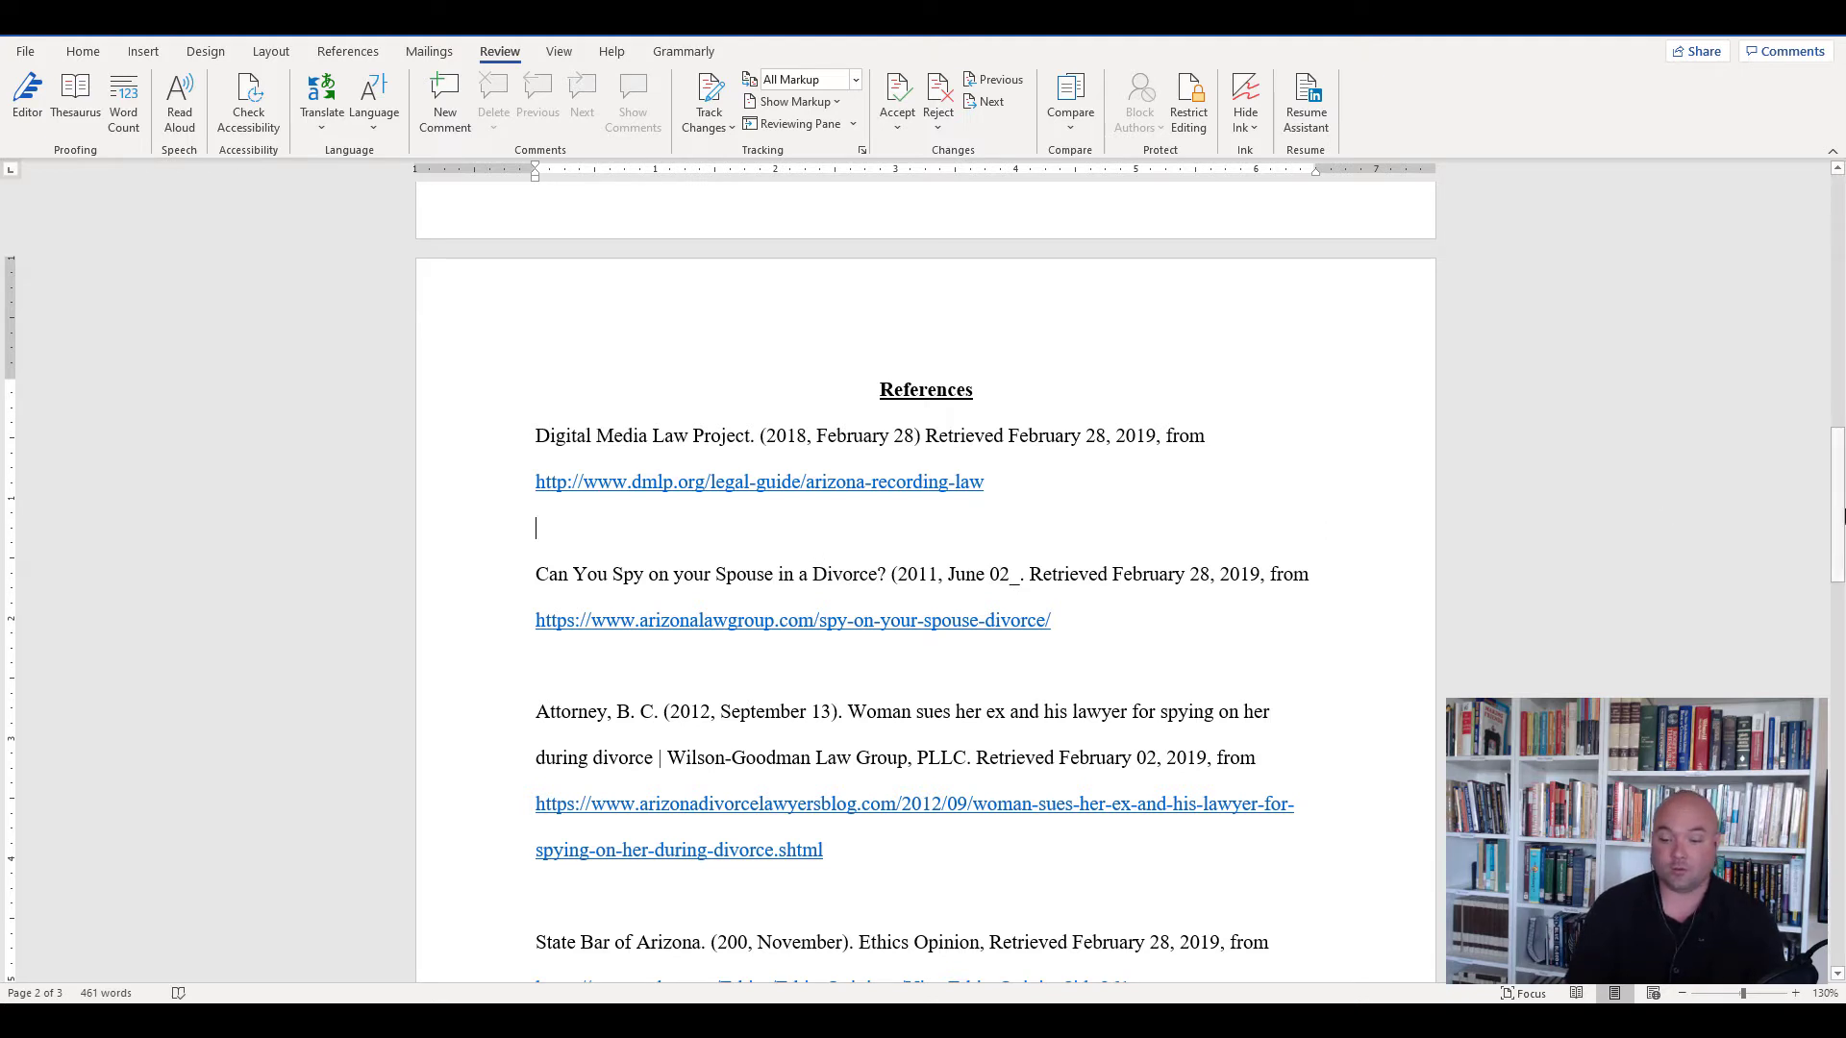
{"action": "left_click_drag", "start_coordinate": [1841, 517], "coordinate": [1841, 529]}
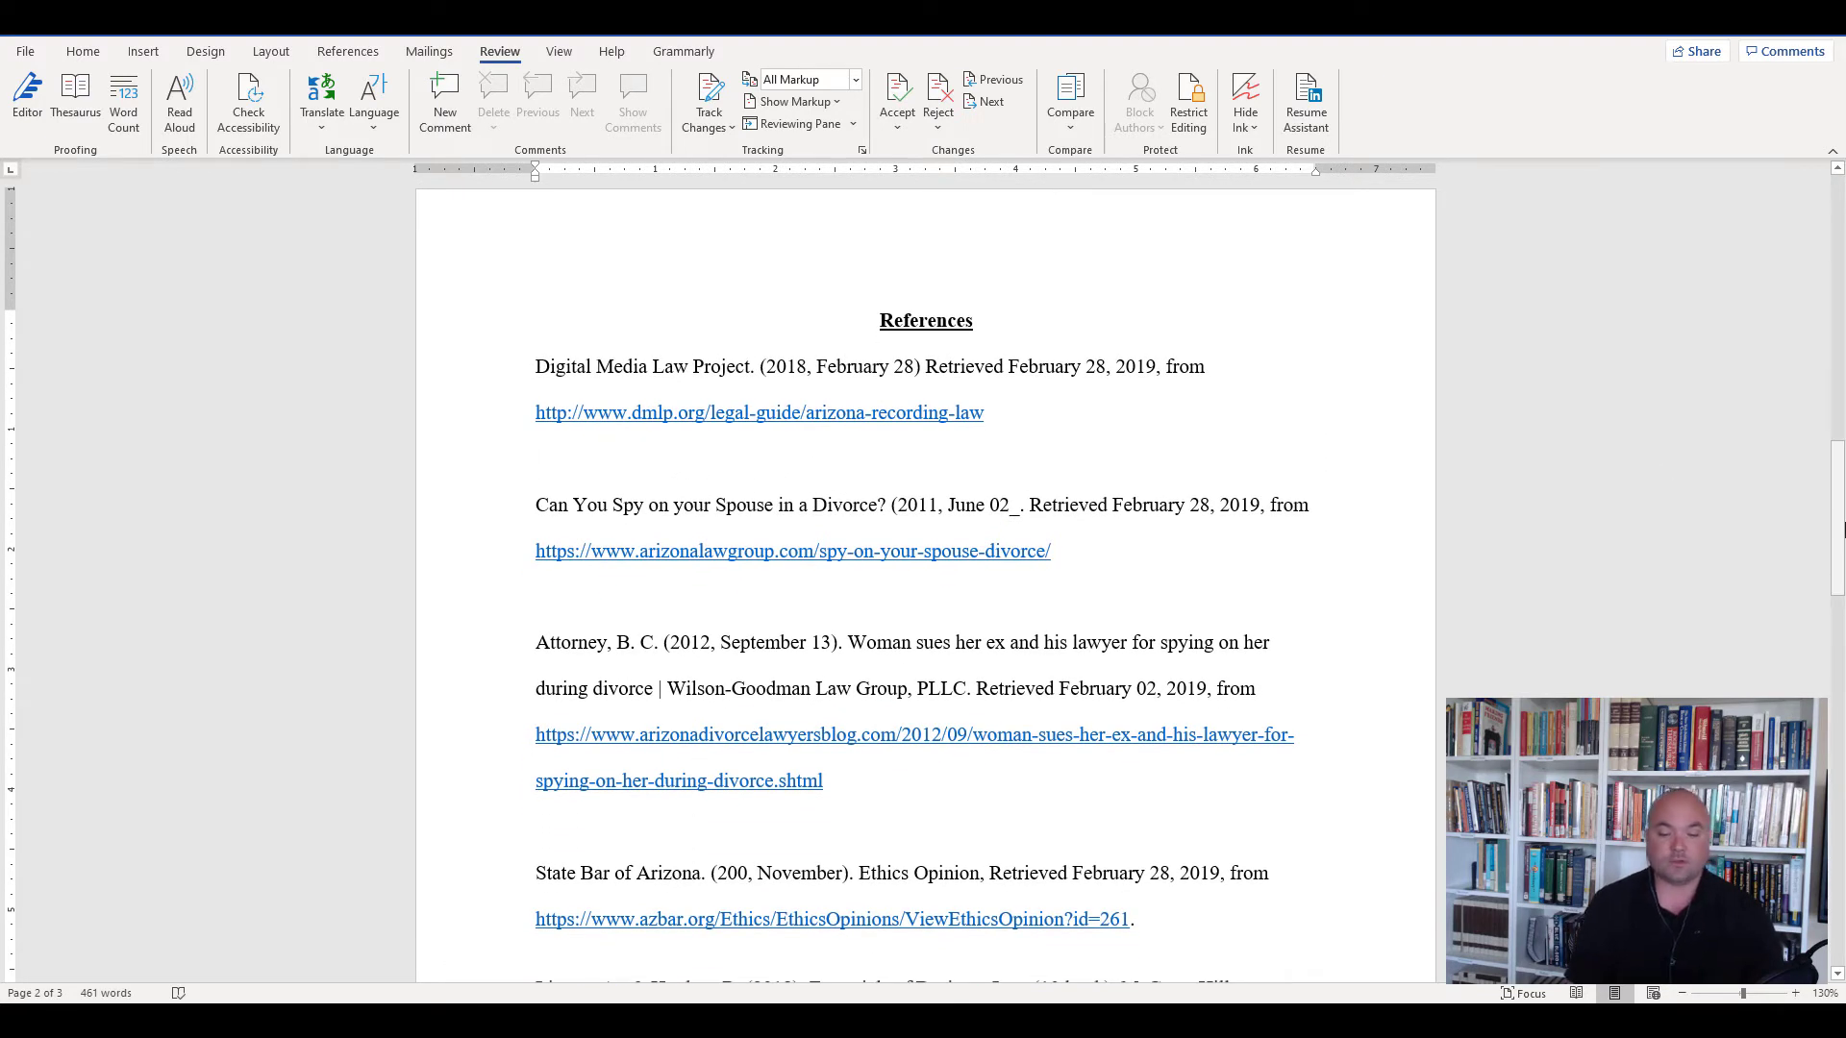
{"action": "key", "text": "Delete"}
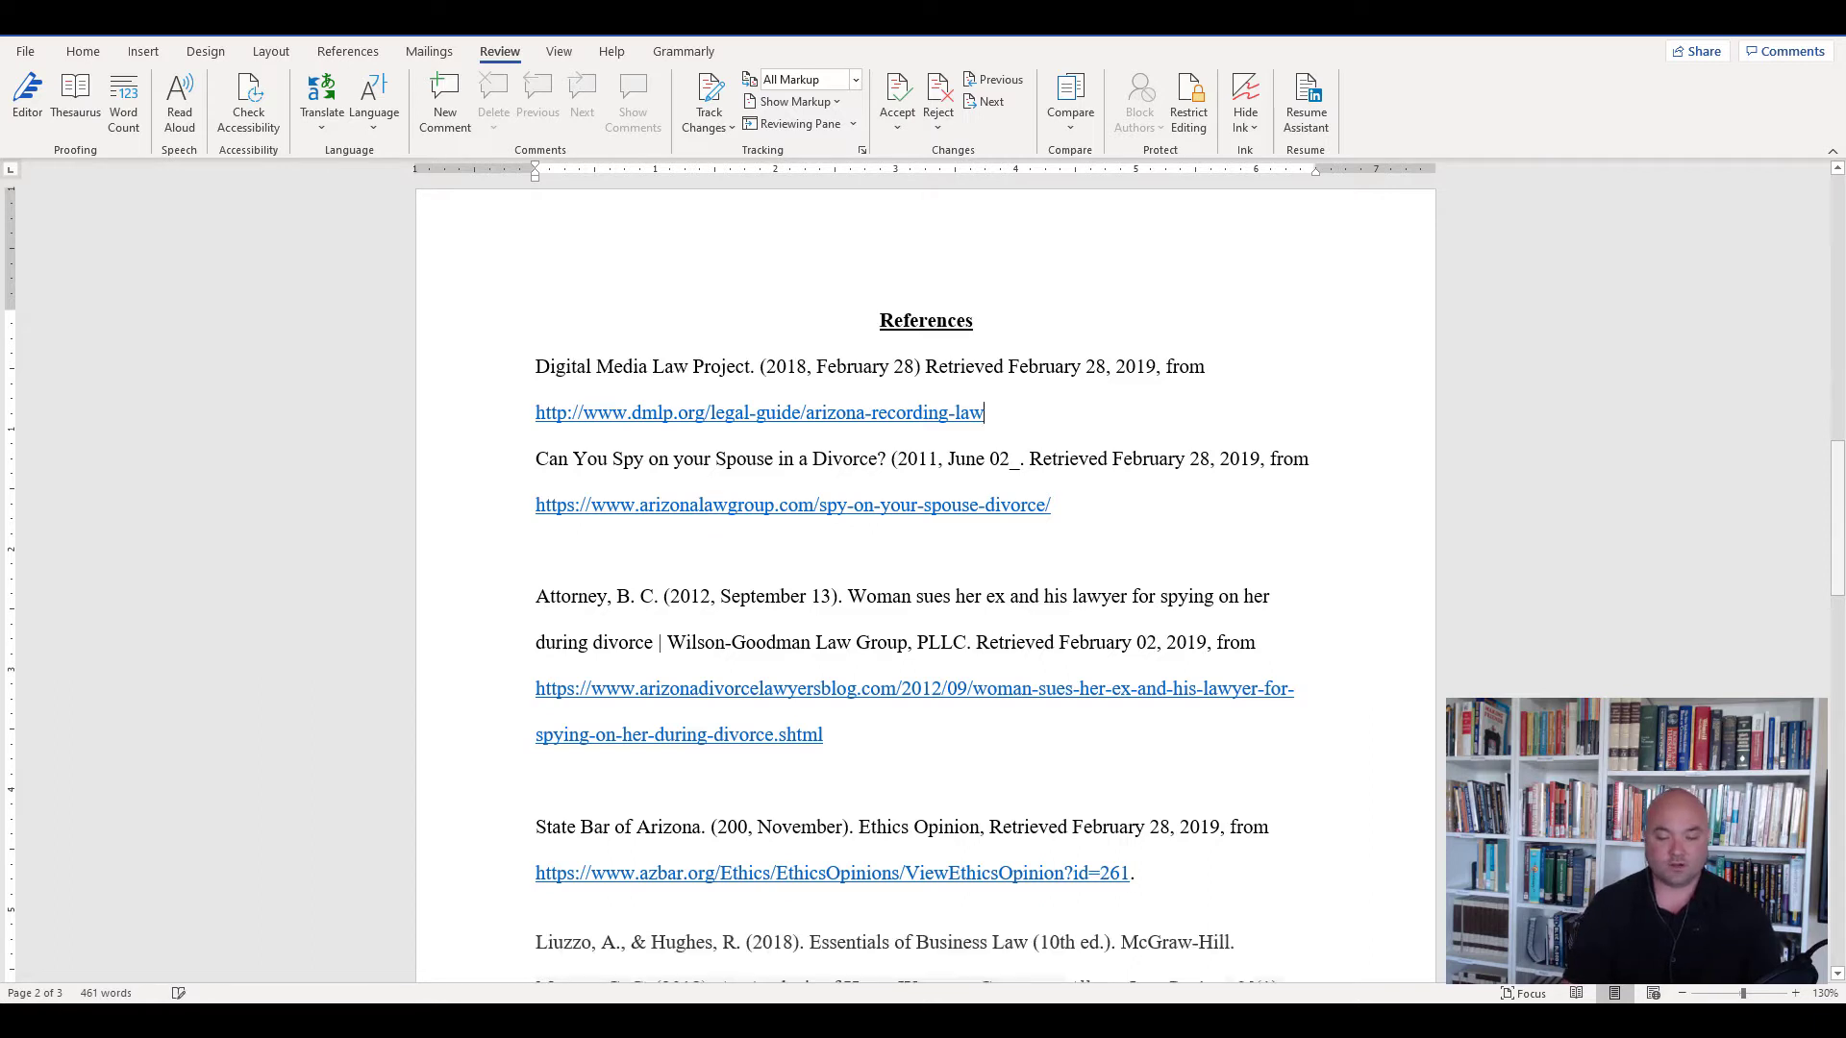
{"action": "left_click", "coordinate": [809, 563]}
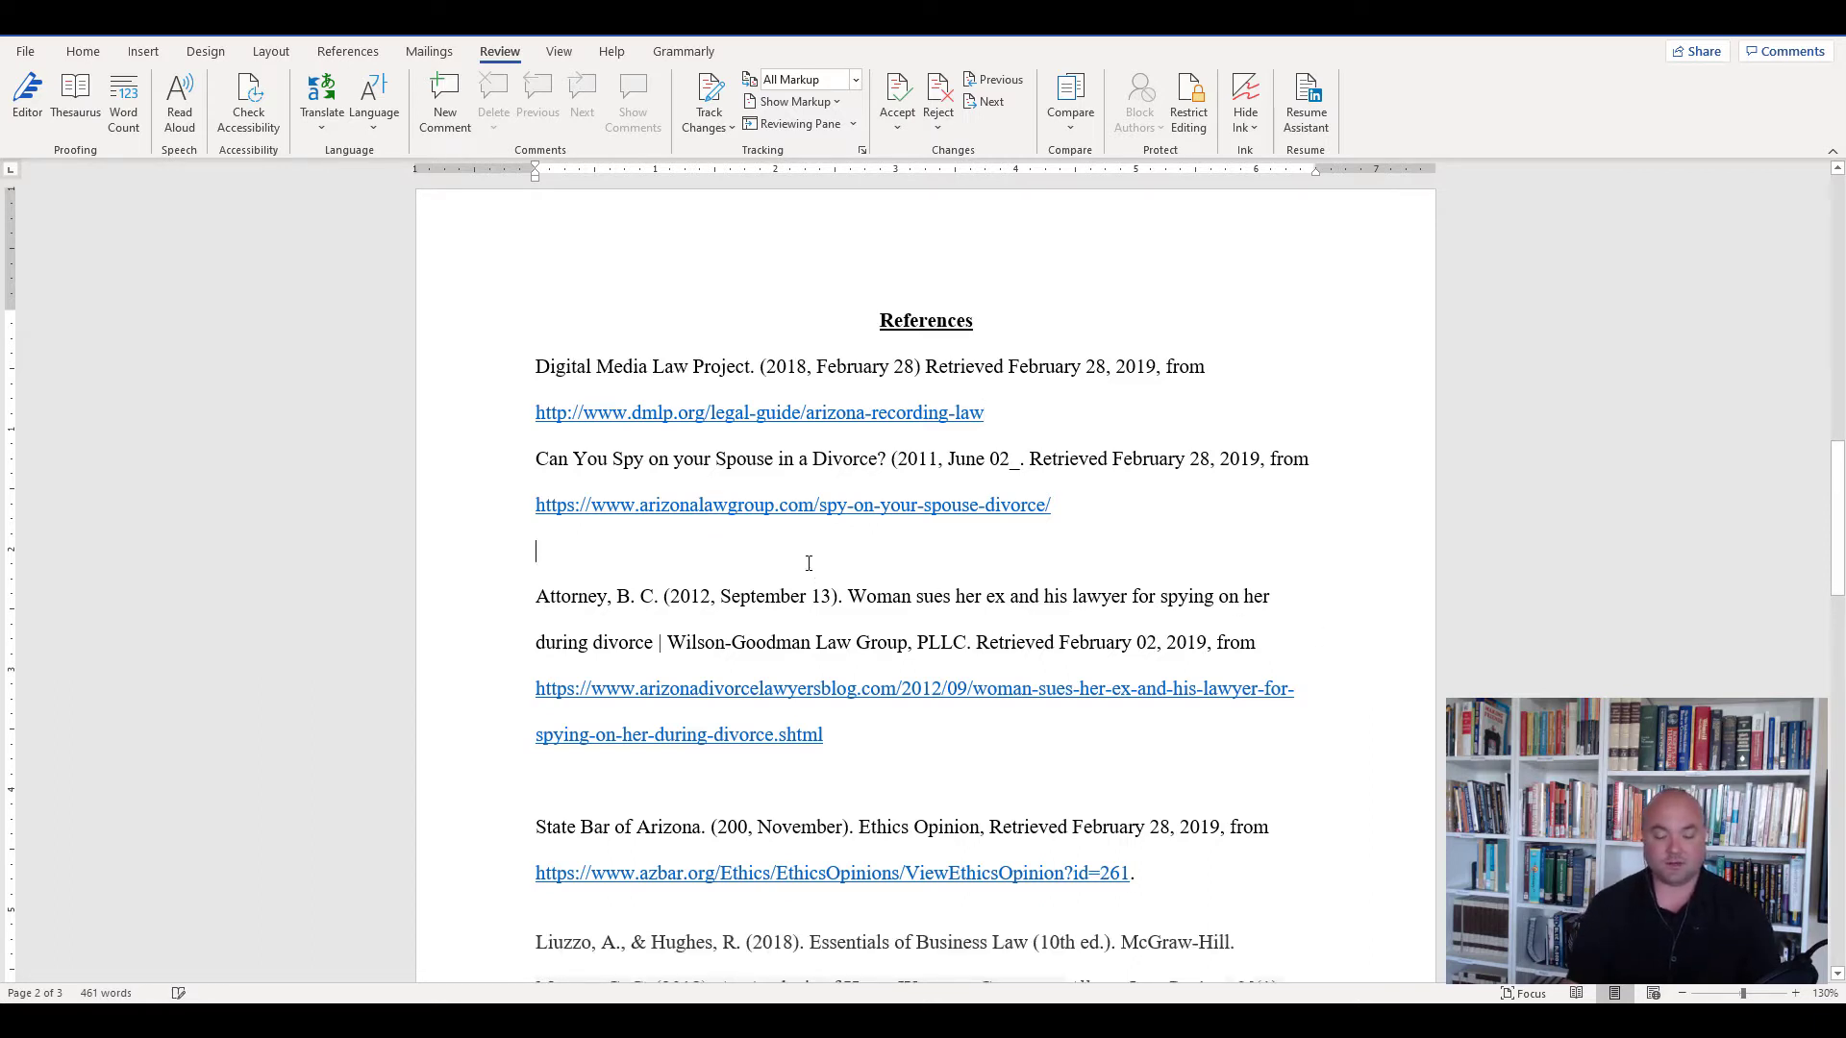
{"action": "key", "text": "BackSpace"}
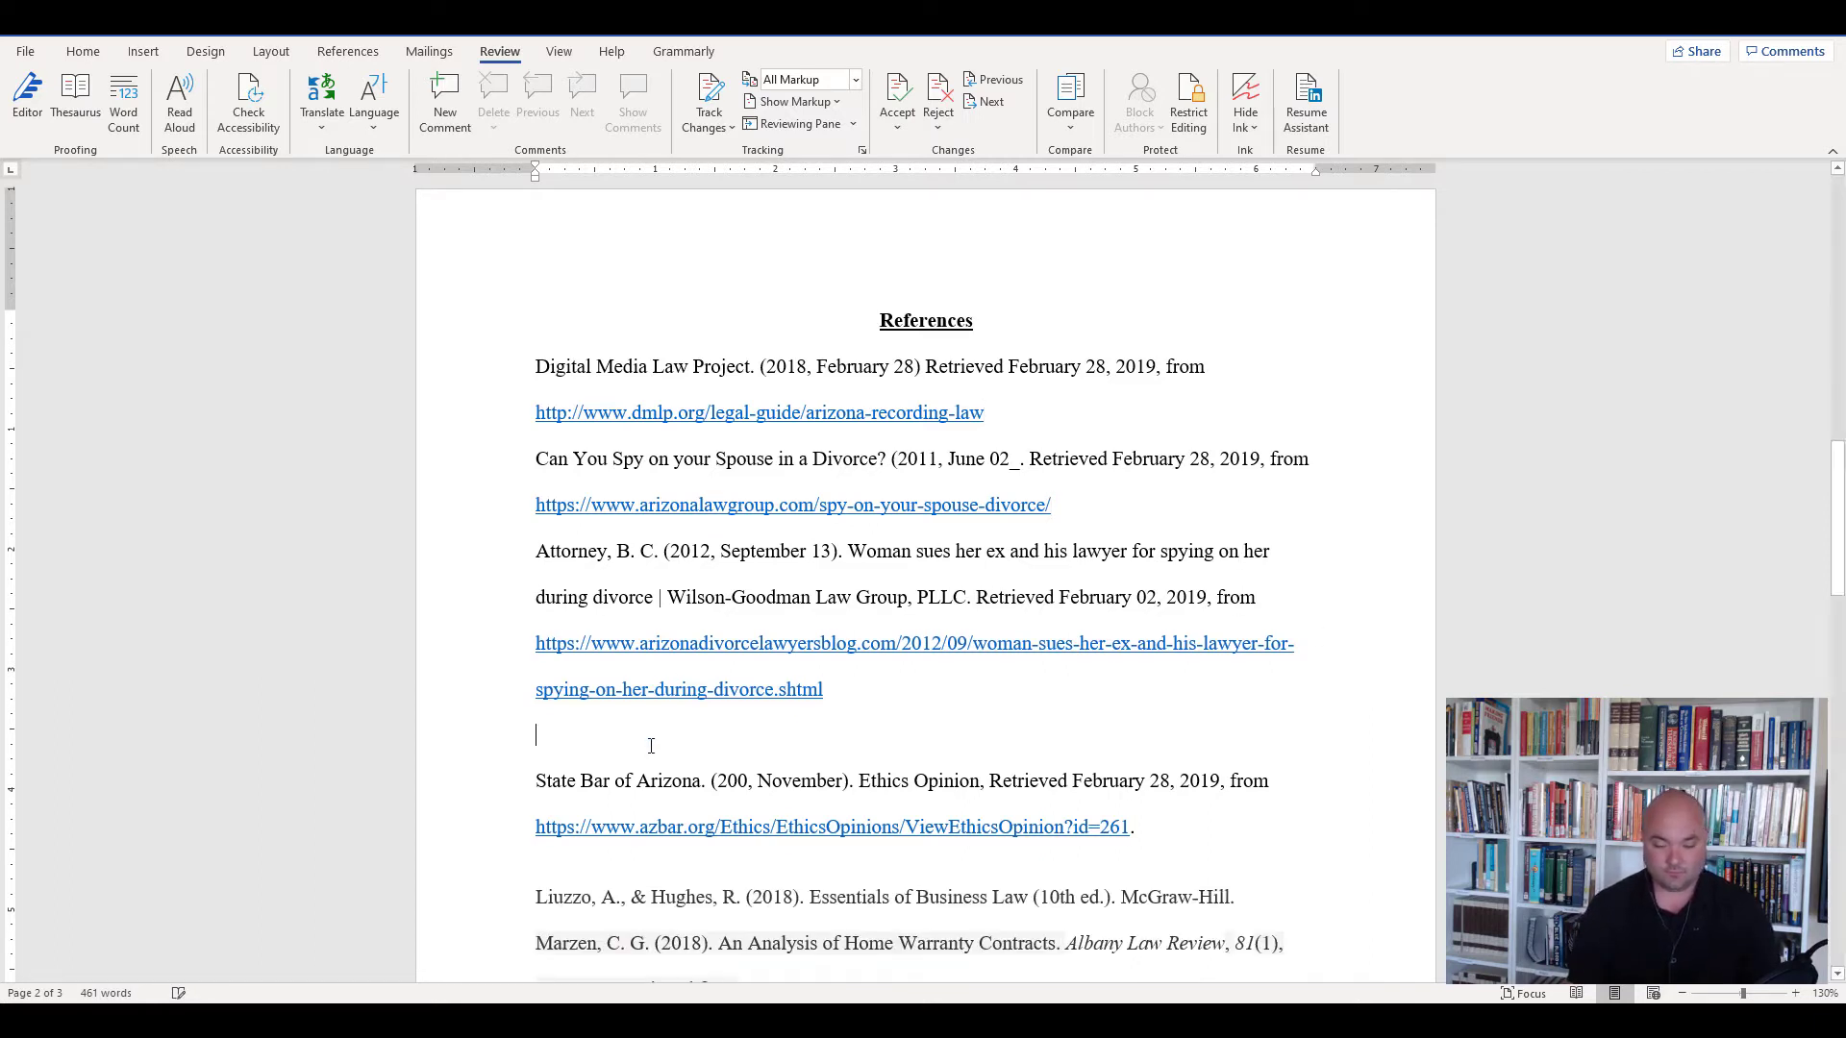
{"action": "key", "text": "BackSpace"}
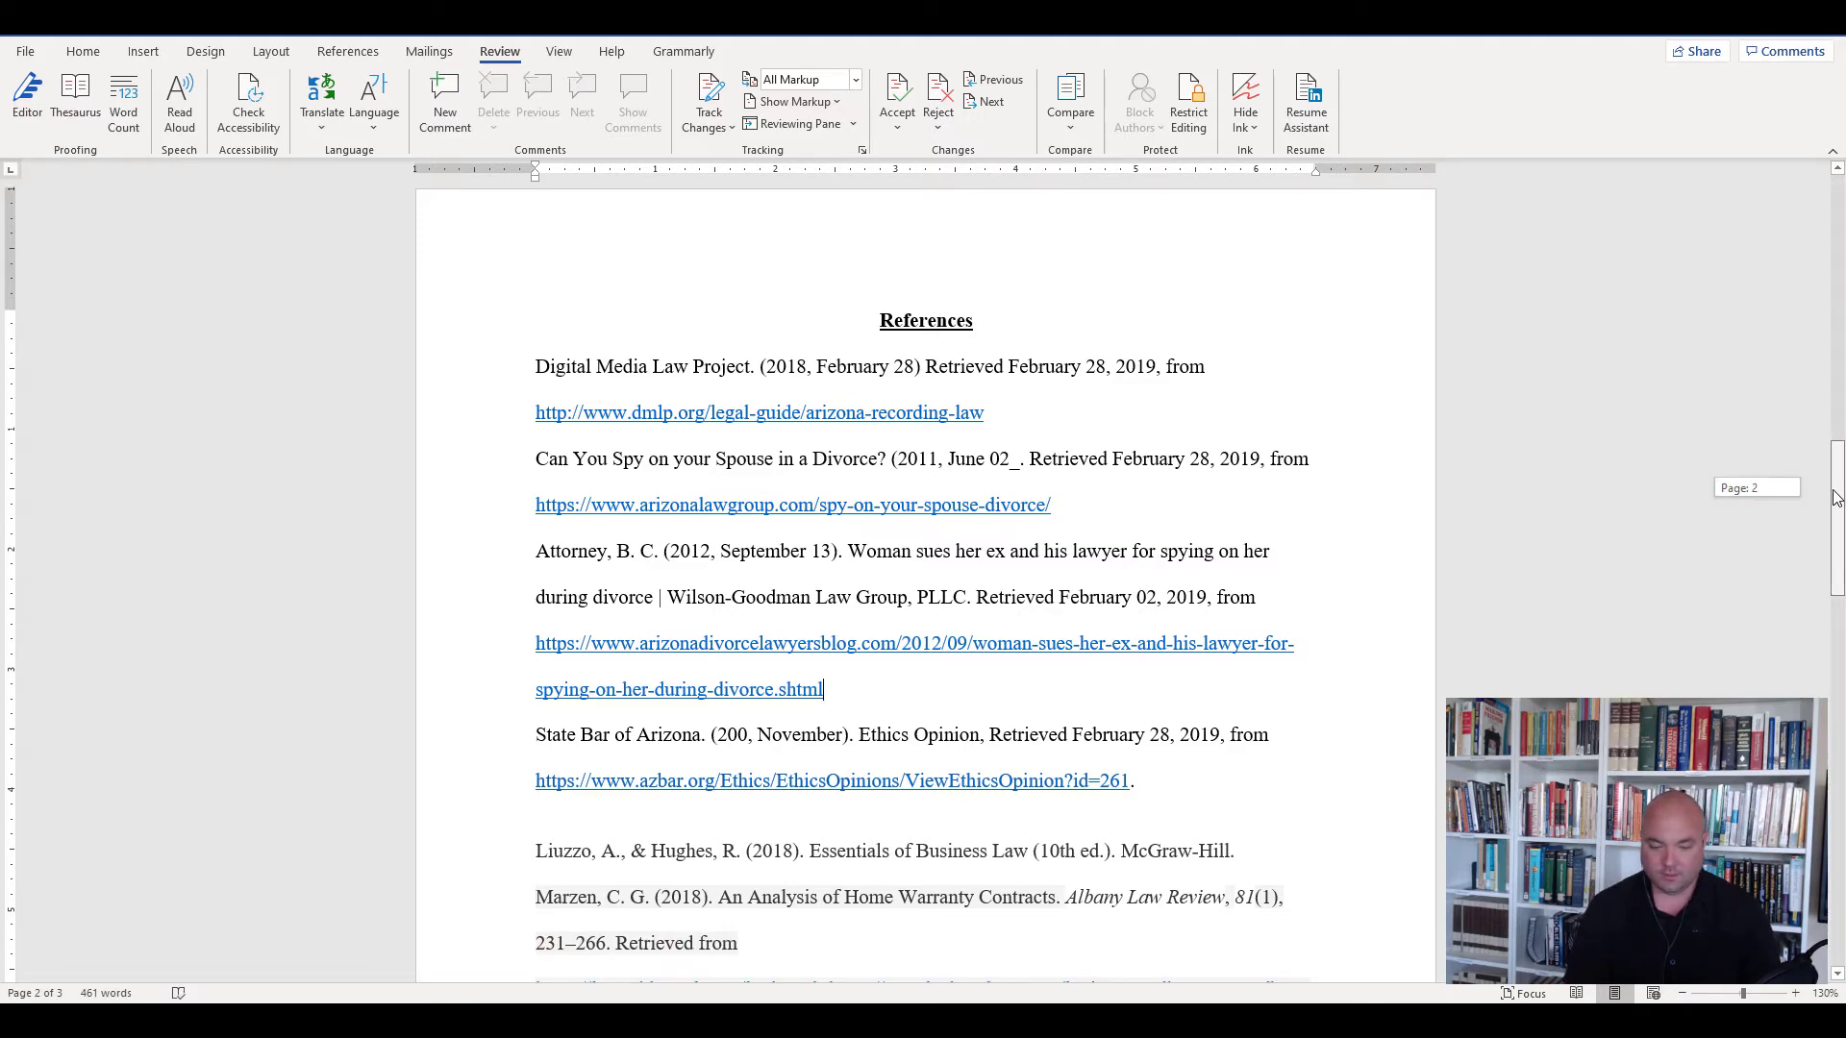
Try removing the hyperlink from the web address in the Digital Media Law Project entry.
{"action": "left_click_drag", "start_coordinate": [1838, 497], "coordinate": [1837, 555]}
{"action": "left_click", "coordinate": [572, 557]}
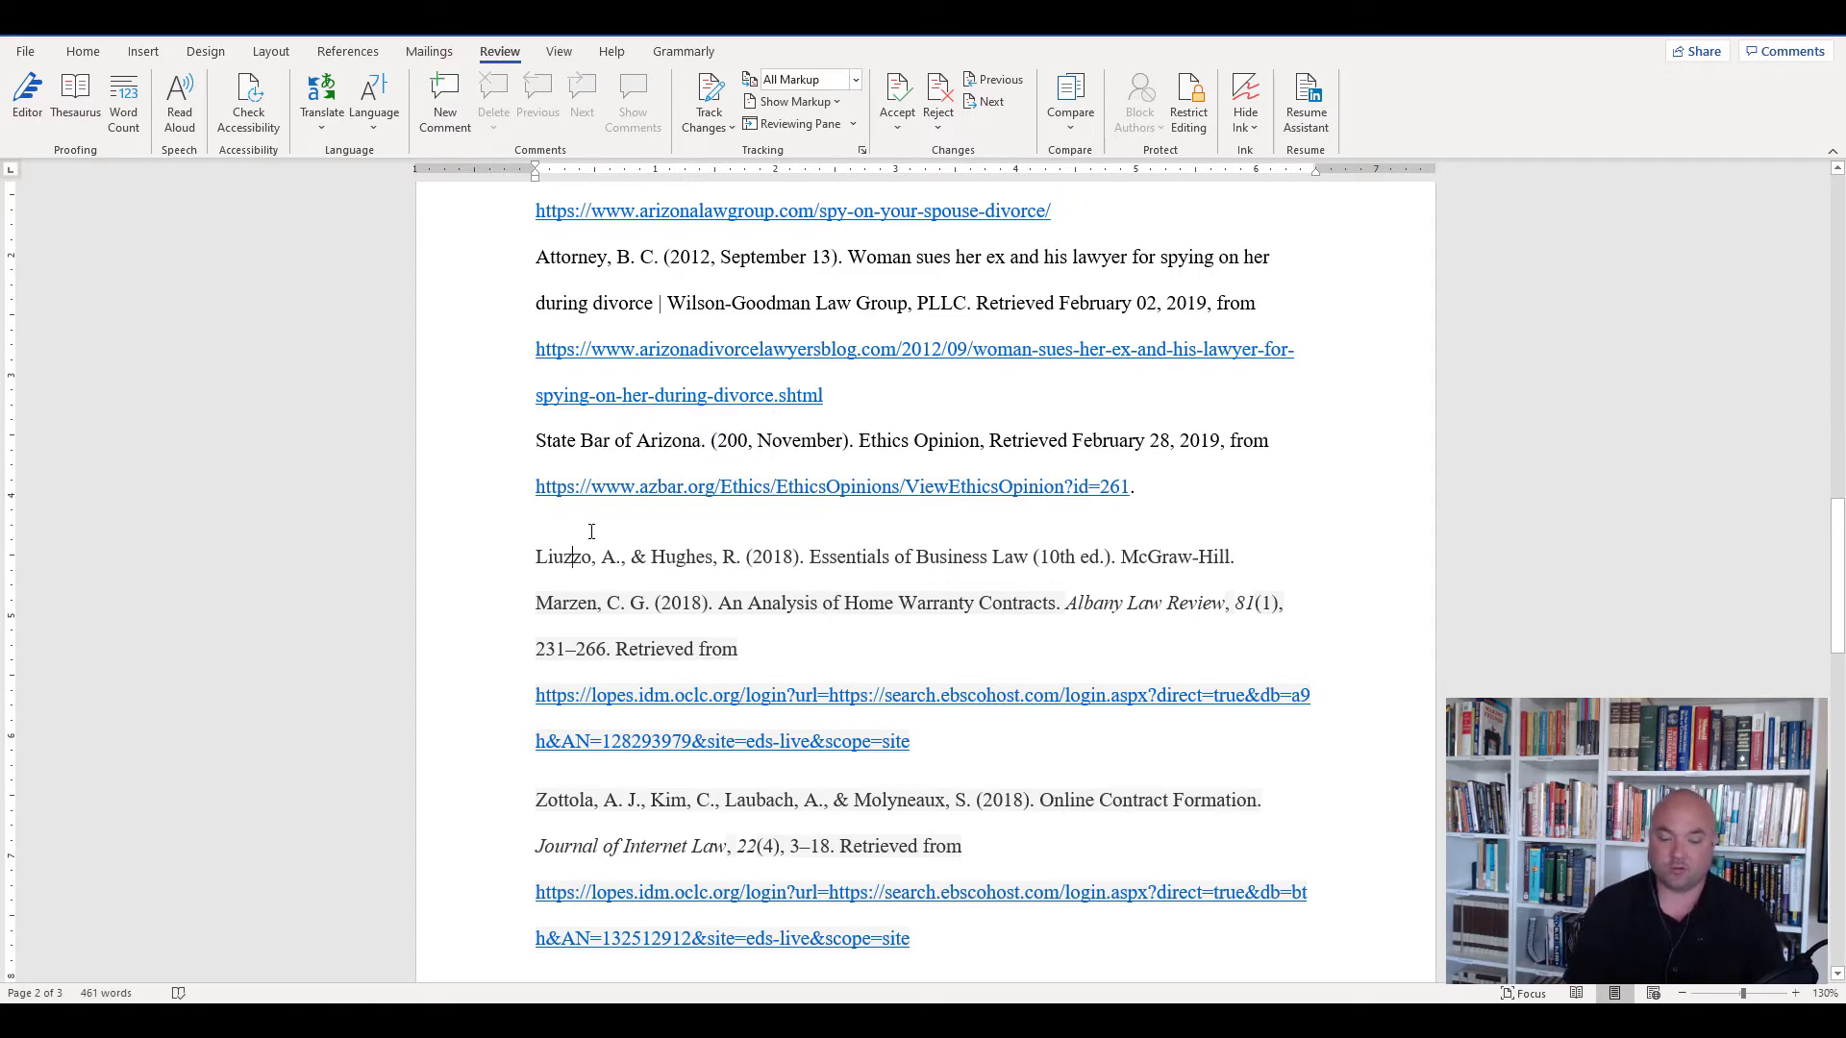
{"action": "left_click_drag", "start_coordinate": [1833, 612], "coordinate": [1839, 551]}
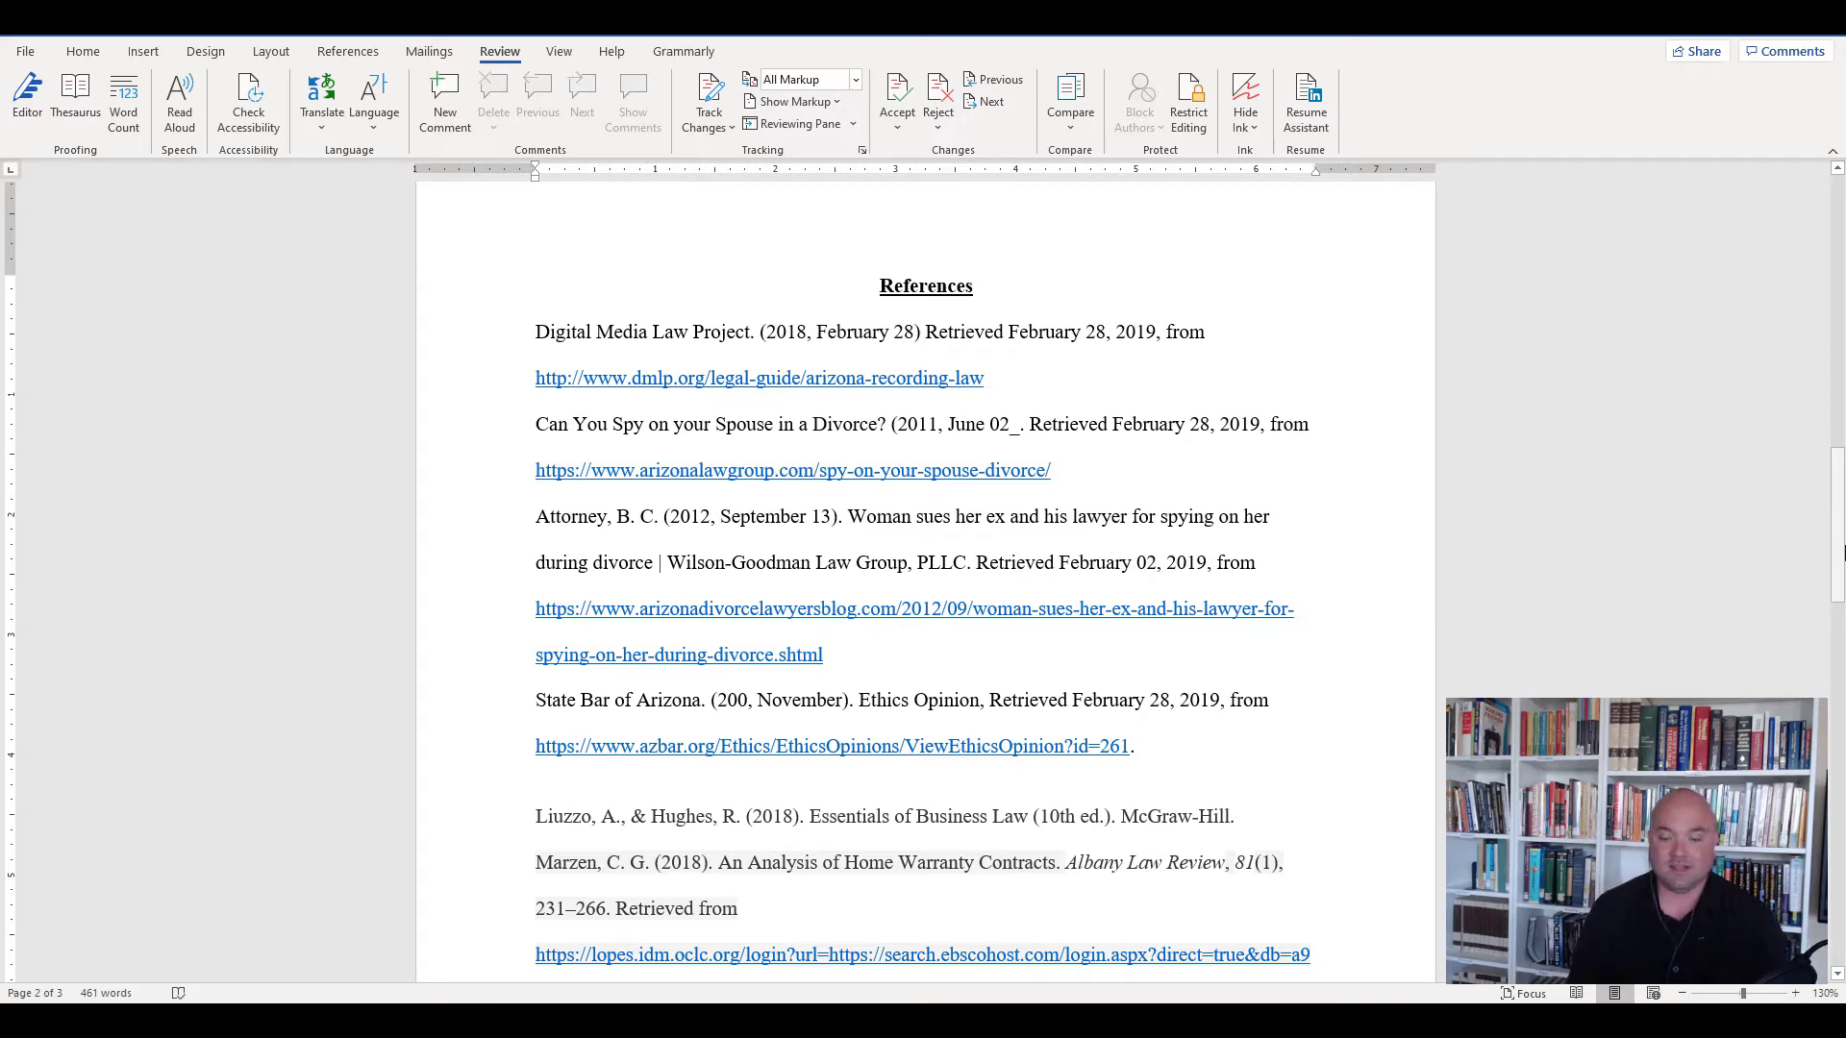
{"action": "left_click_drag", "start_coordinate": [1839, 552], "coordinate": [1839, 554]}
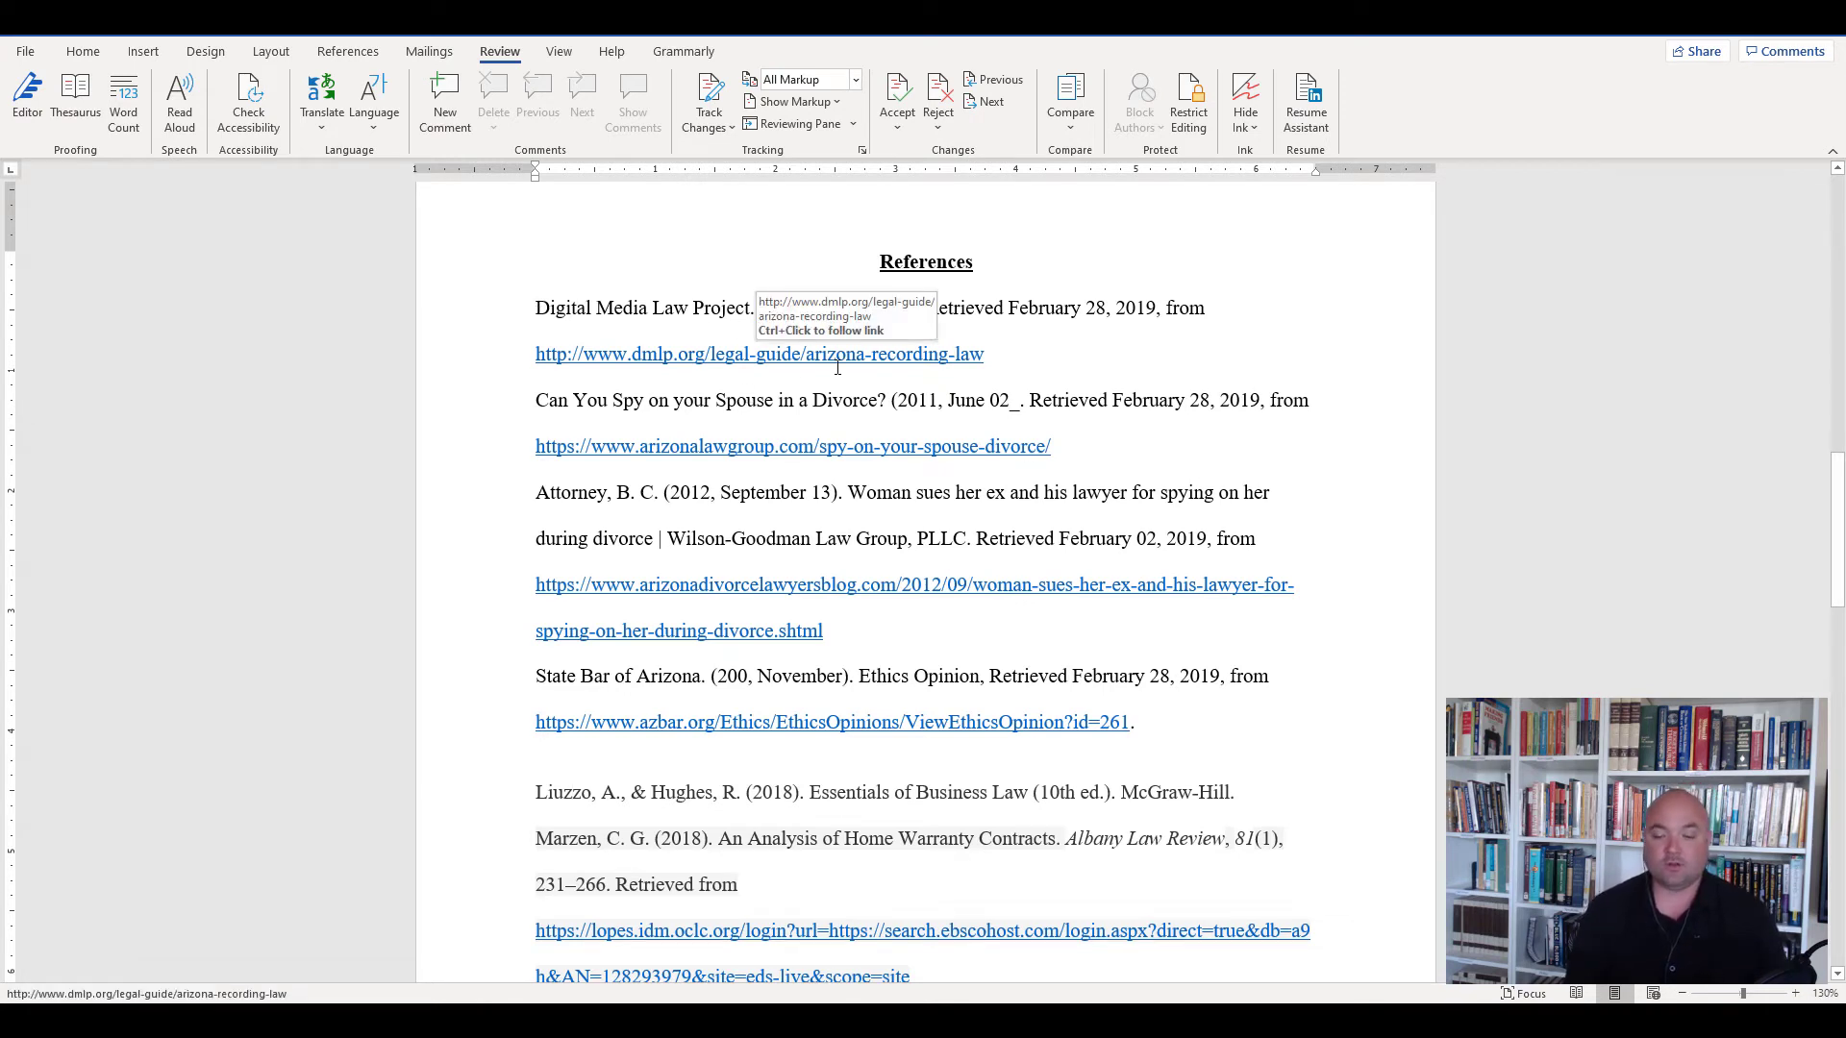
{"action": "right_click", "coordinate": [895, 354]}
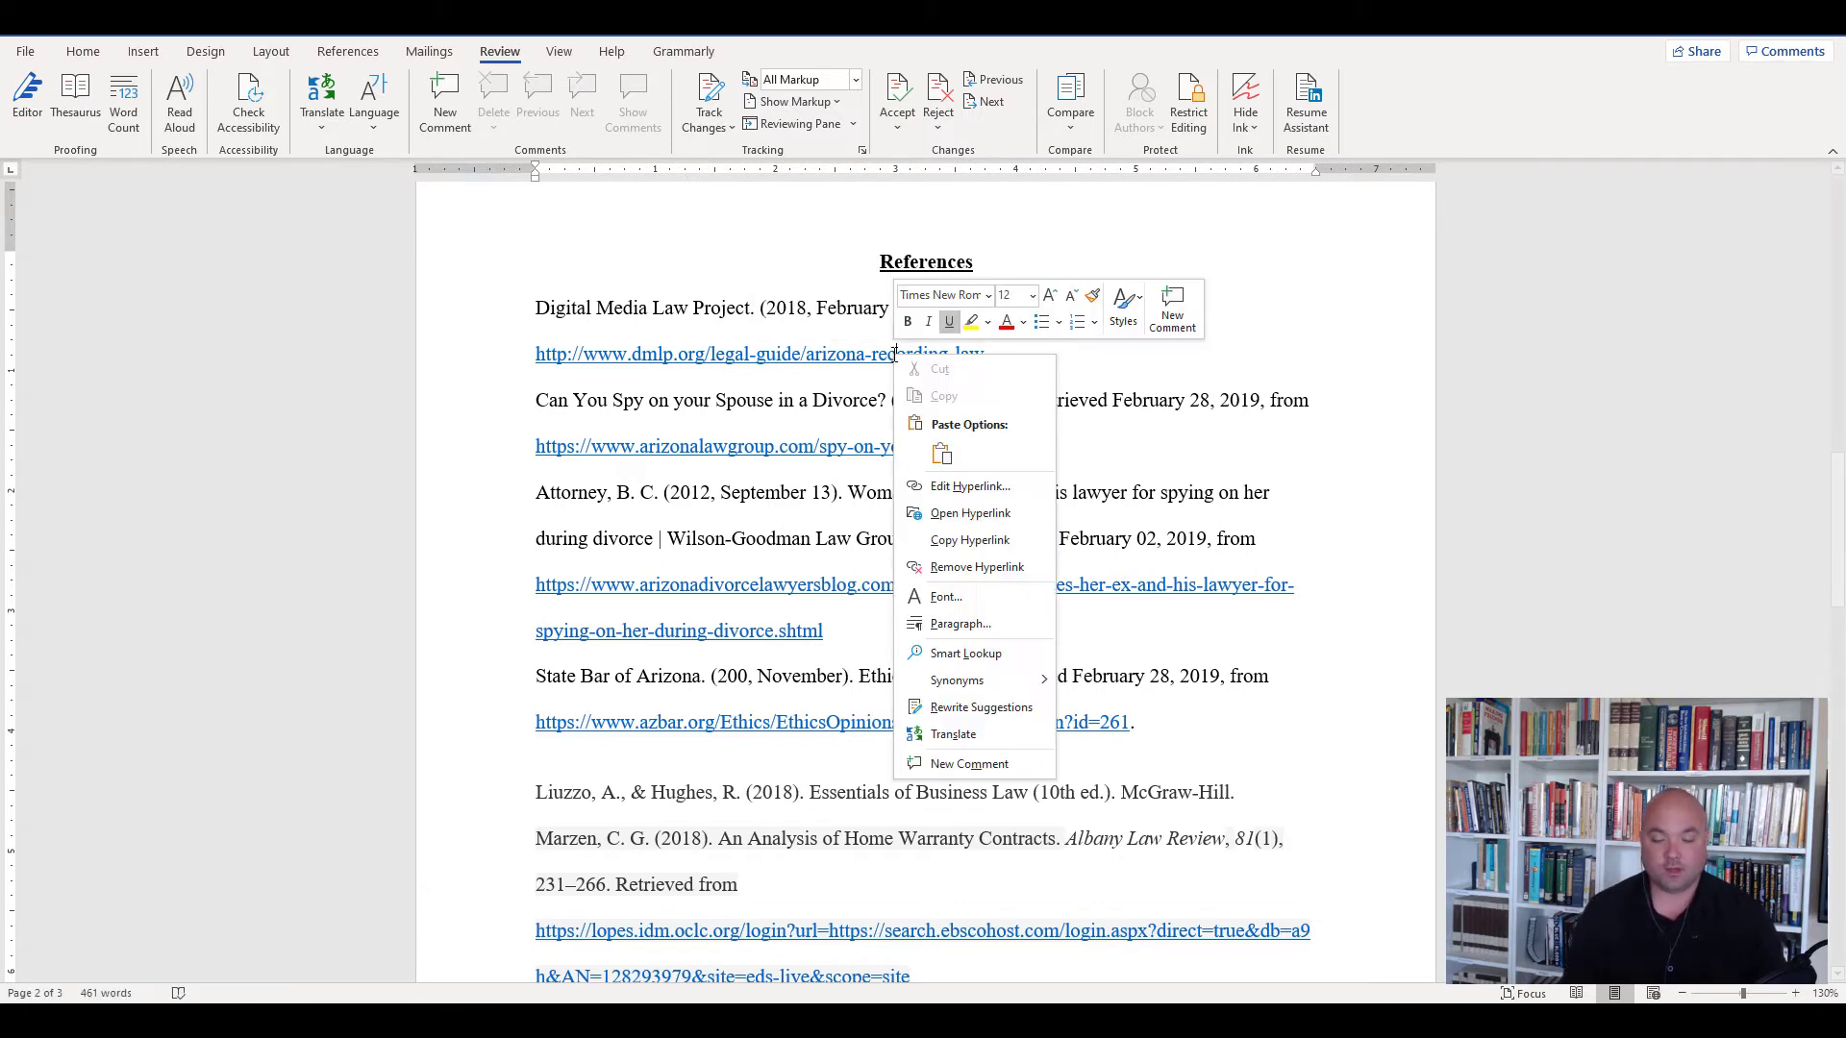
{"action": "left_click", "coordinate": [966, 575]}
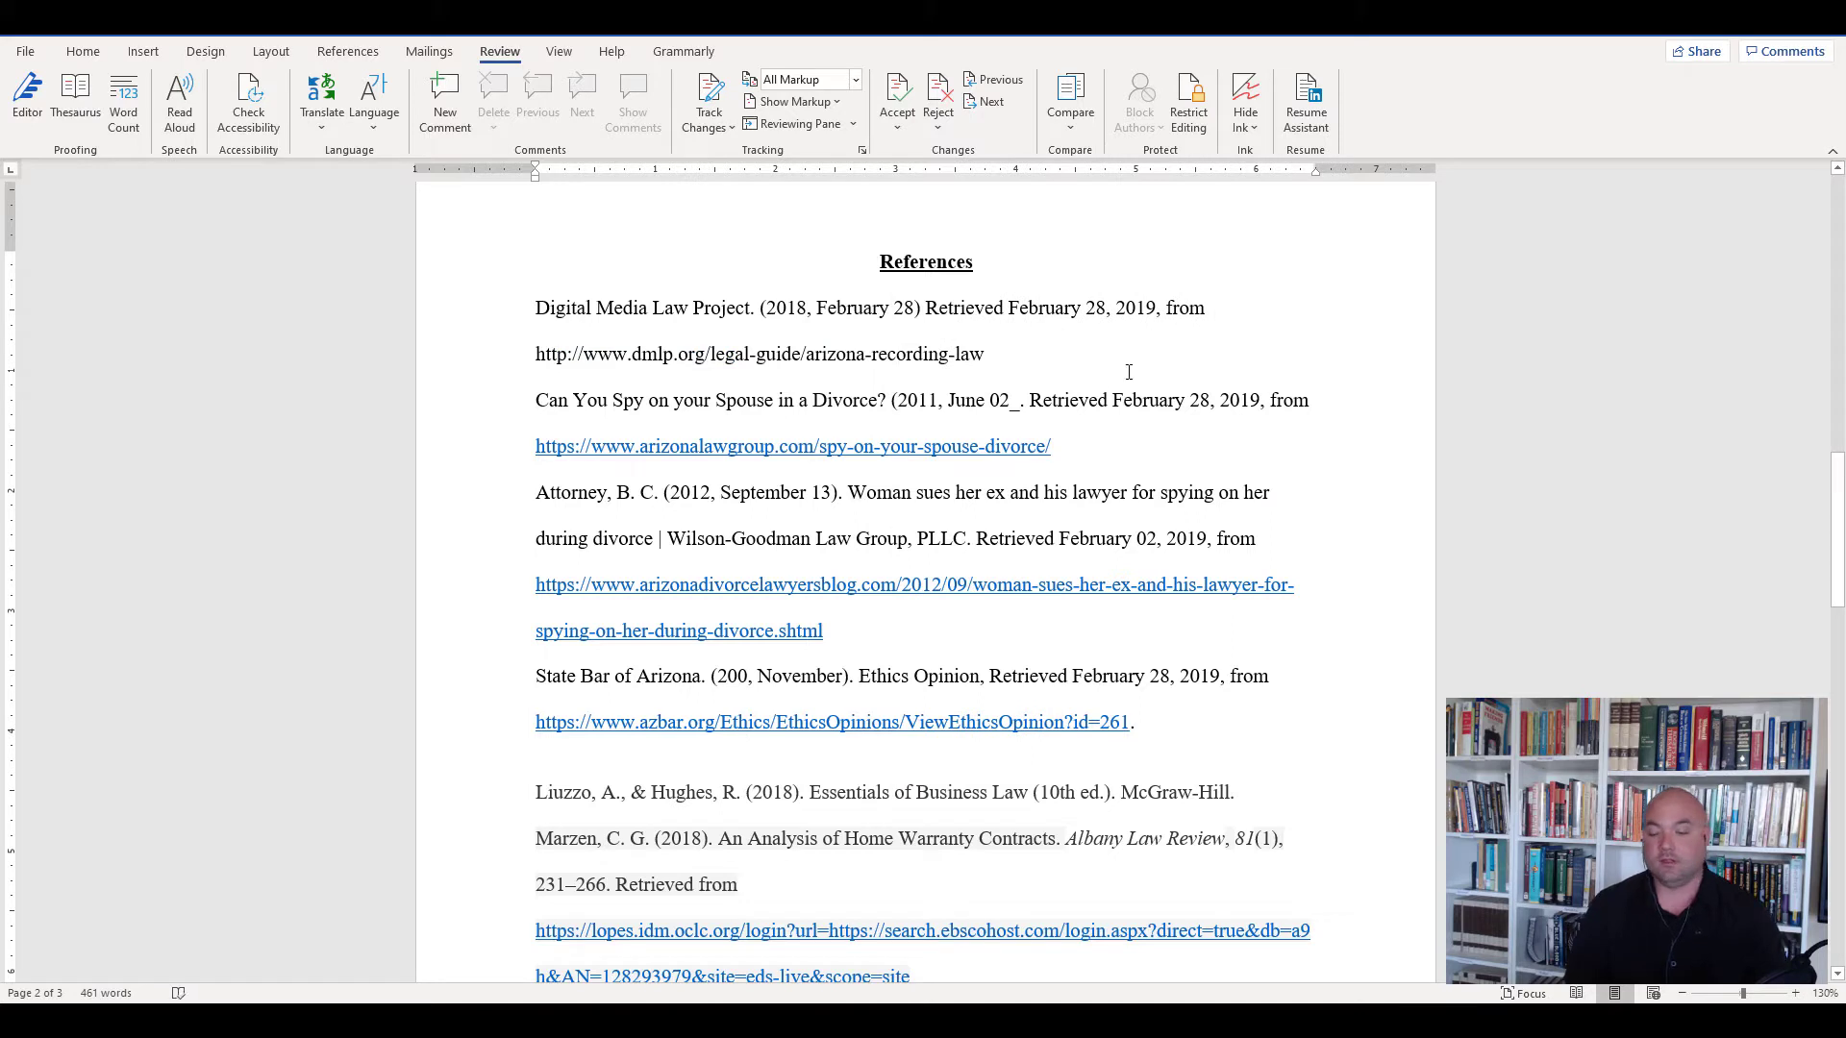
Test a line break after the Digital Media Law Project address and restore the address's hyperlink.
{"action": "left_click", "coordinate": [1007, 360]}
{"action": "key", "text": "Return"}
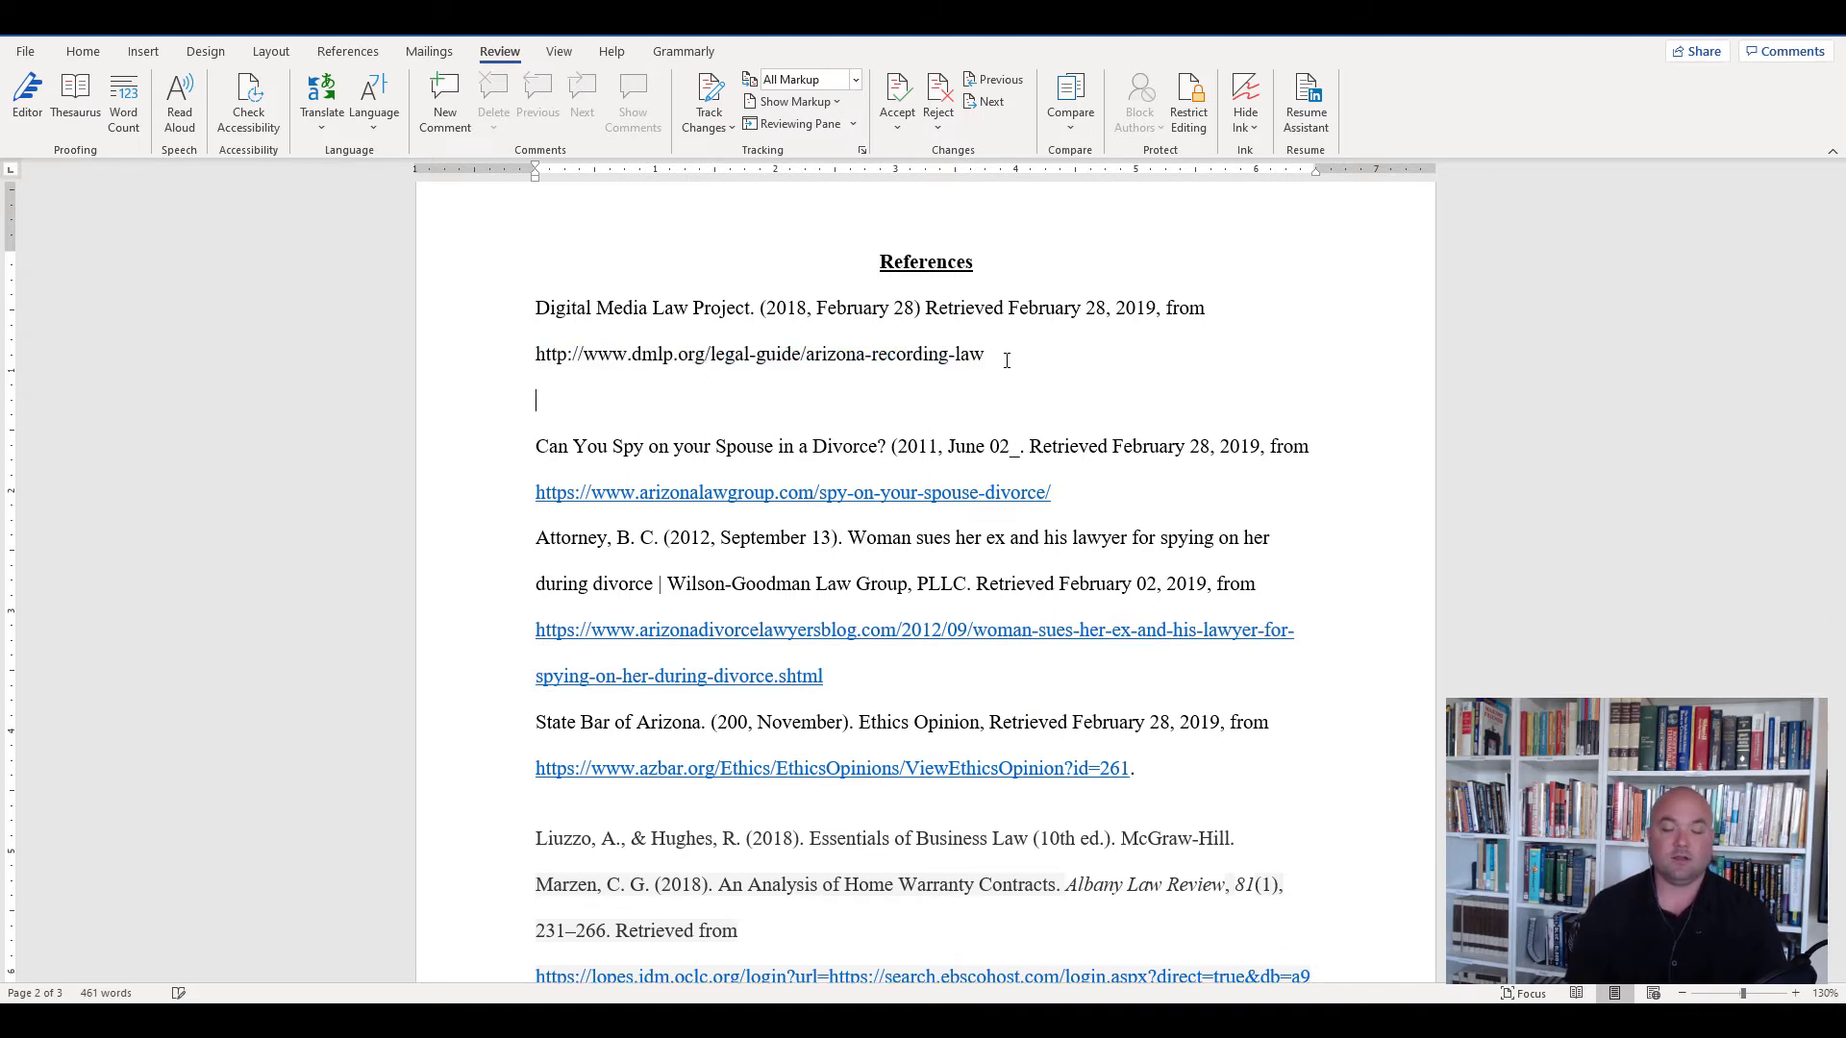
{"action": "key", "text": "BackSpace"}
{"action": "key", "text": "Return"}
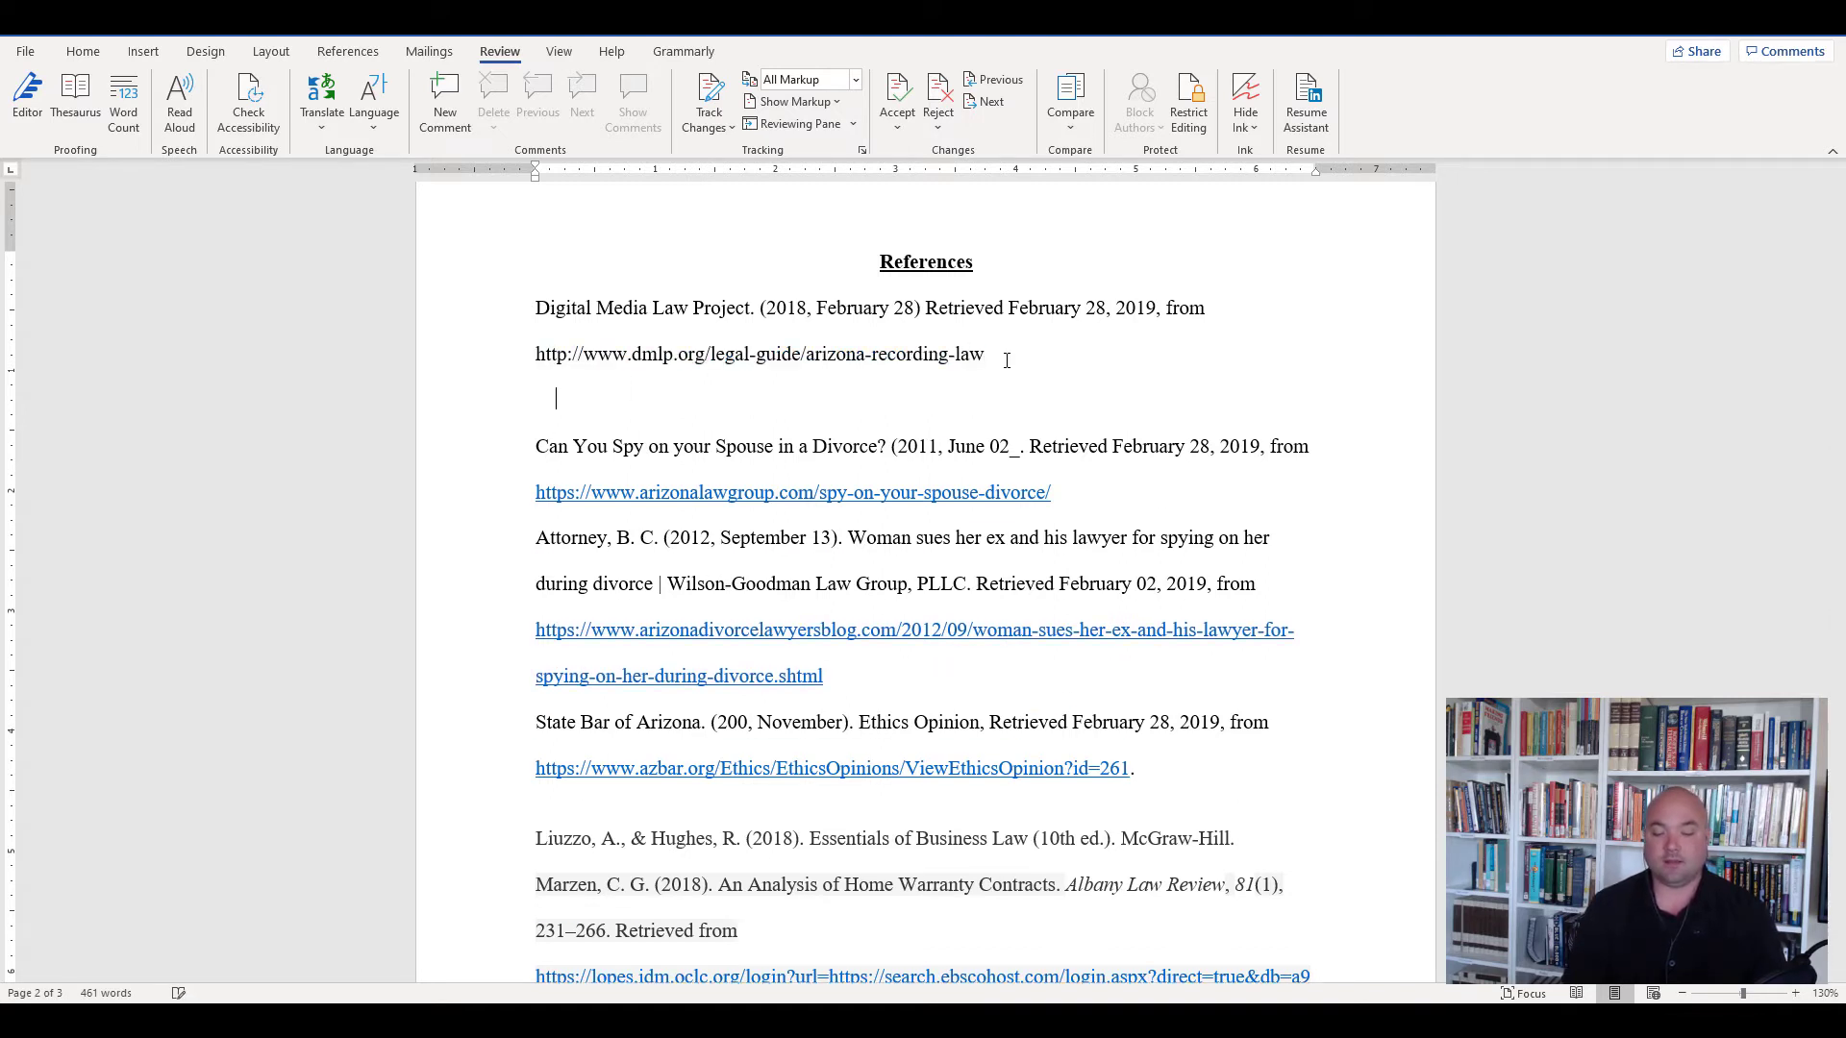
{"action": "key", "text": "BackSpace"}
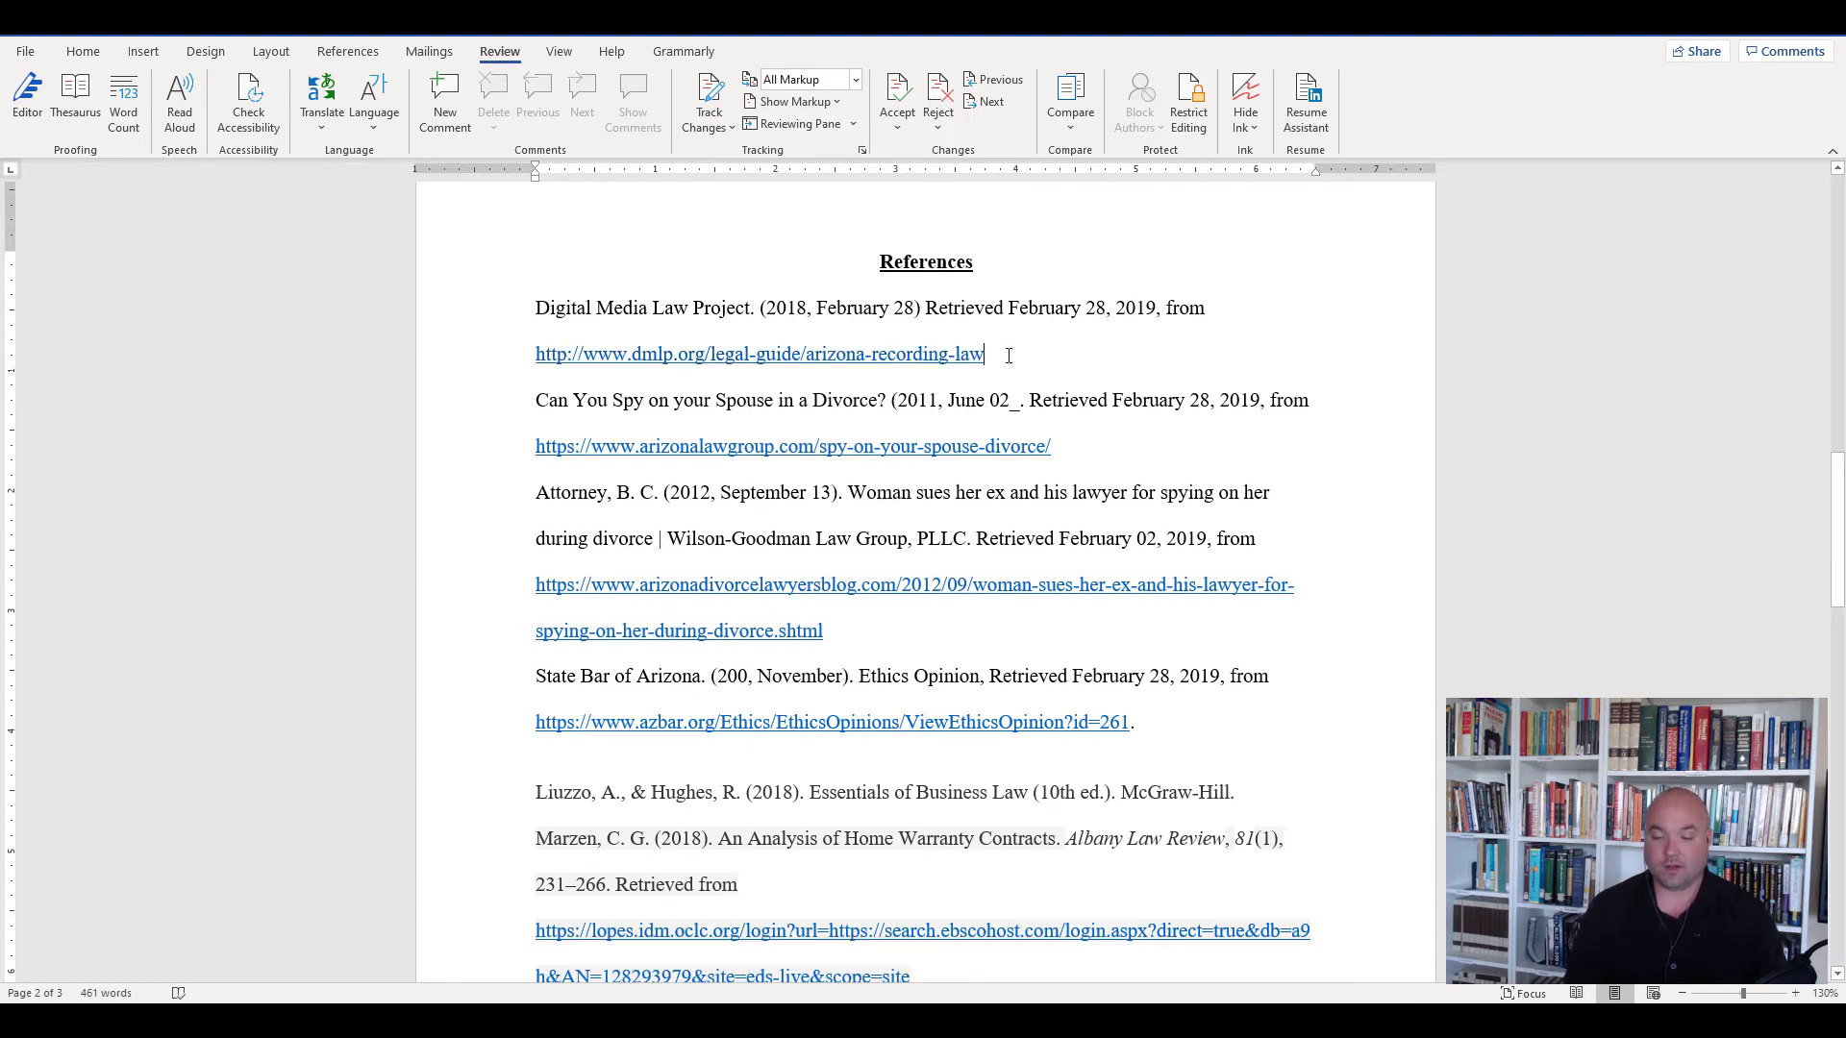
{"action": "key", "text": "Return"}
{"action": "key", "text": "BackSpace"}
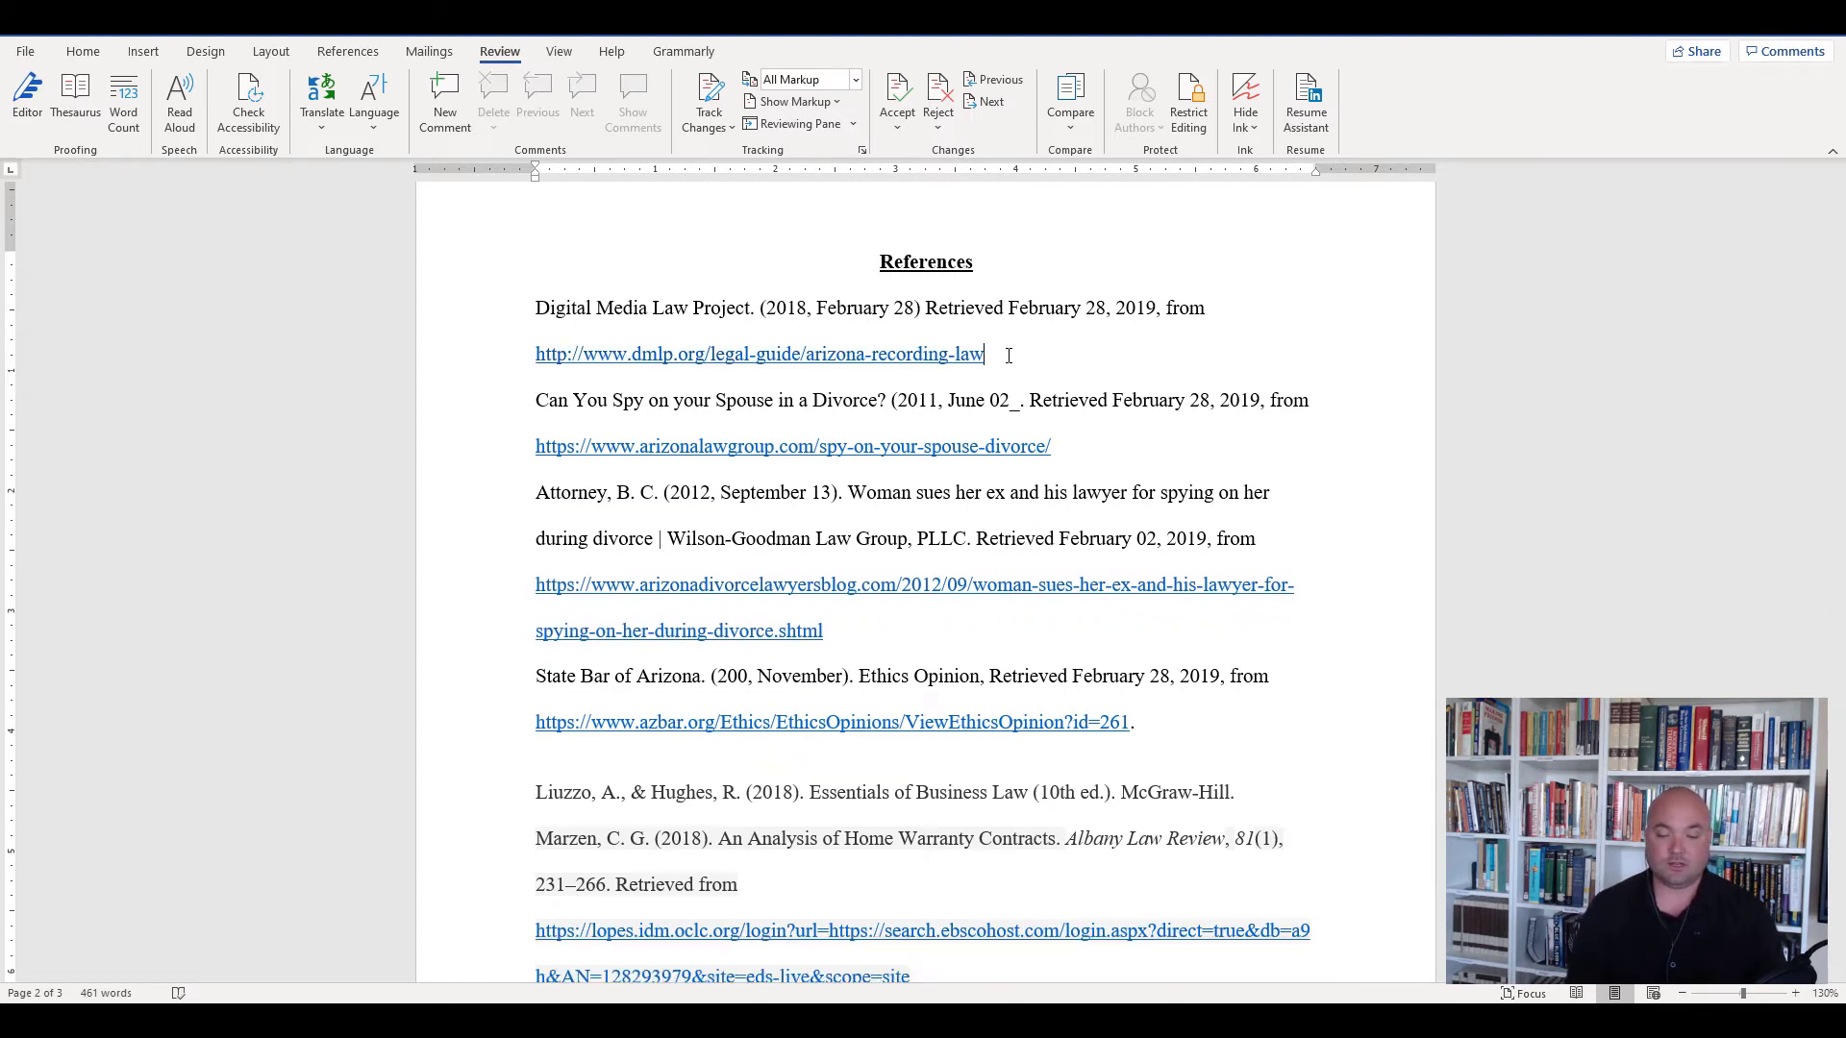
{"action": "key", "text": "Return"}
{"action": "key", "text": "BackSpace"}
{"action": "key", "text": "Left"}
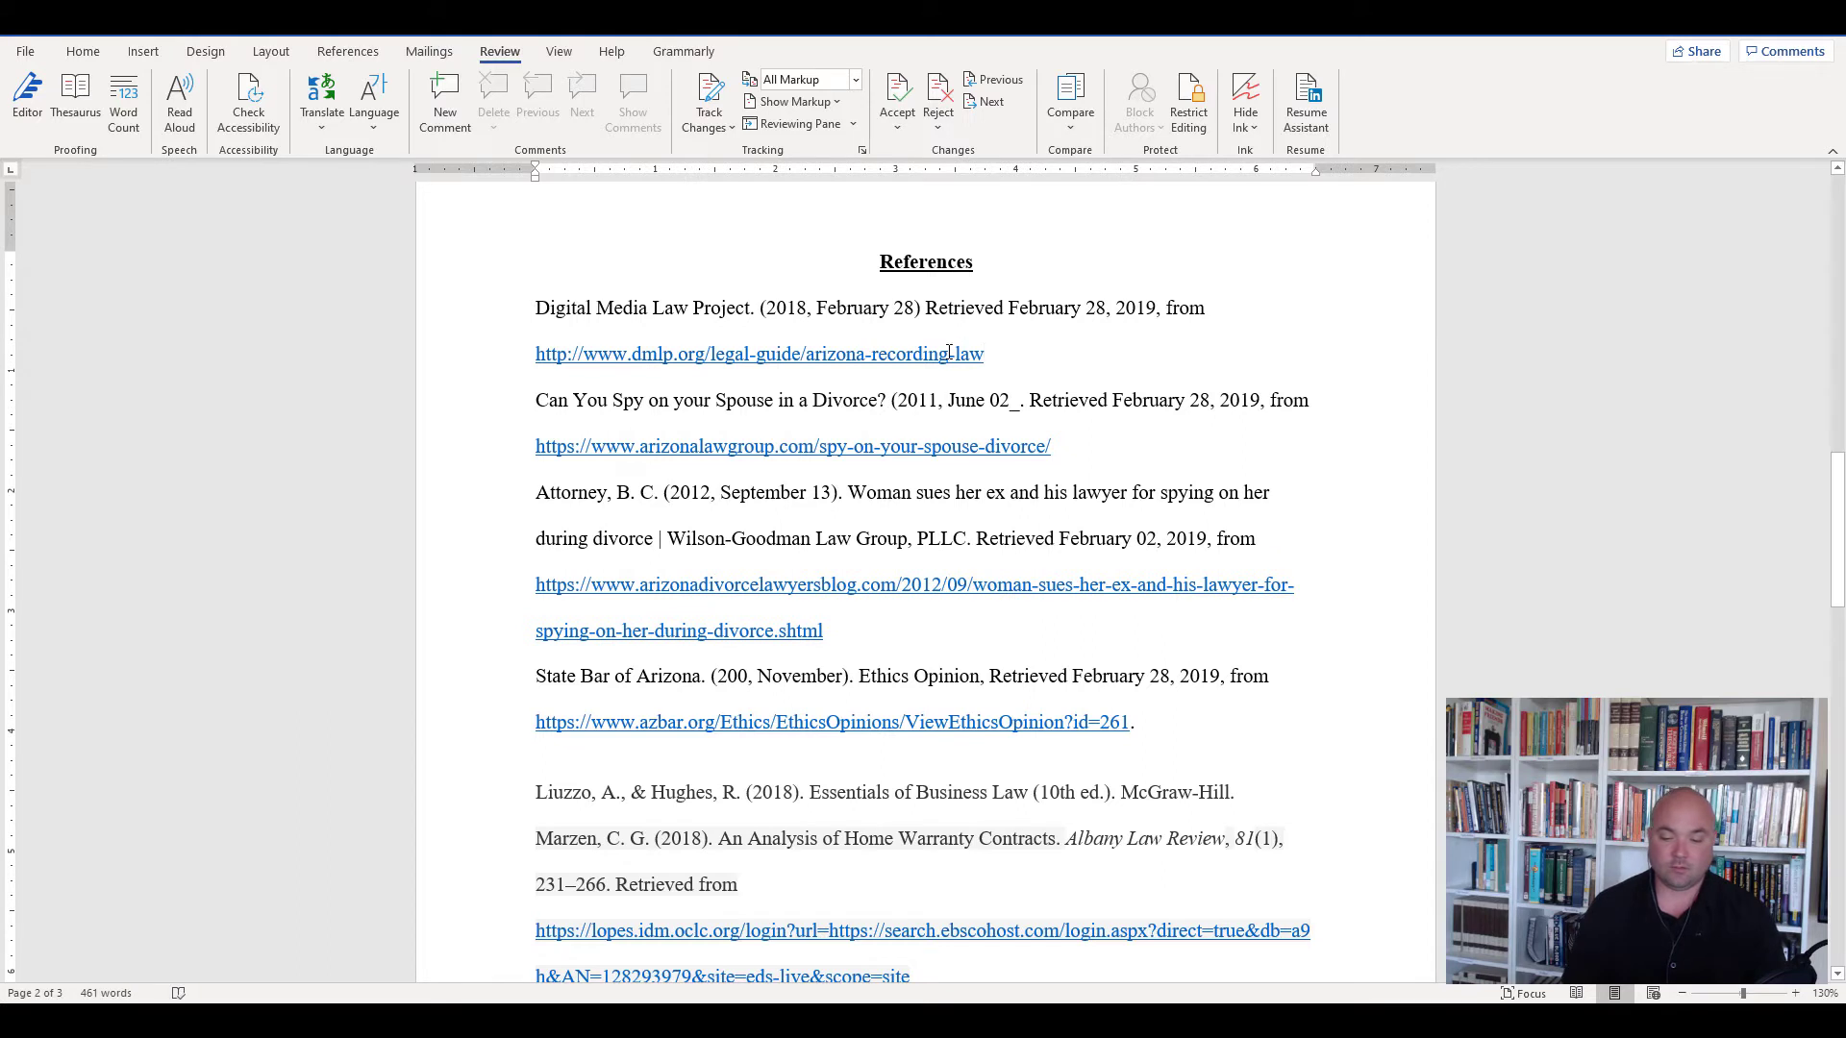
Remove the hyperlink from the first reference's address once more, test a line break after it, and undo the removal.
{"action": "right_click", "coordinate": [1009, 356]}
{"action": "left_click", "coordinate": [1025, 565]}
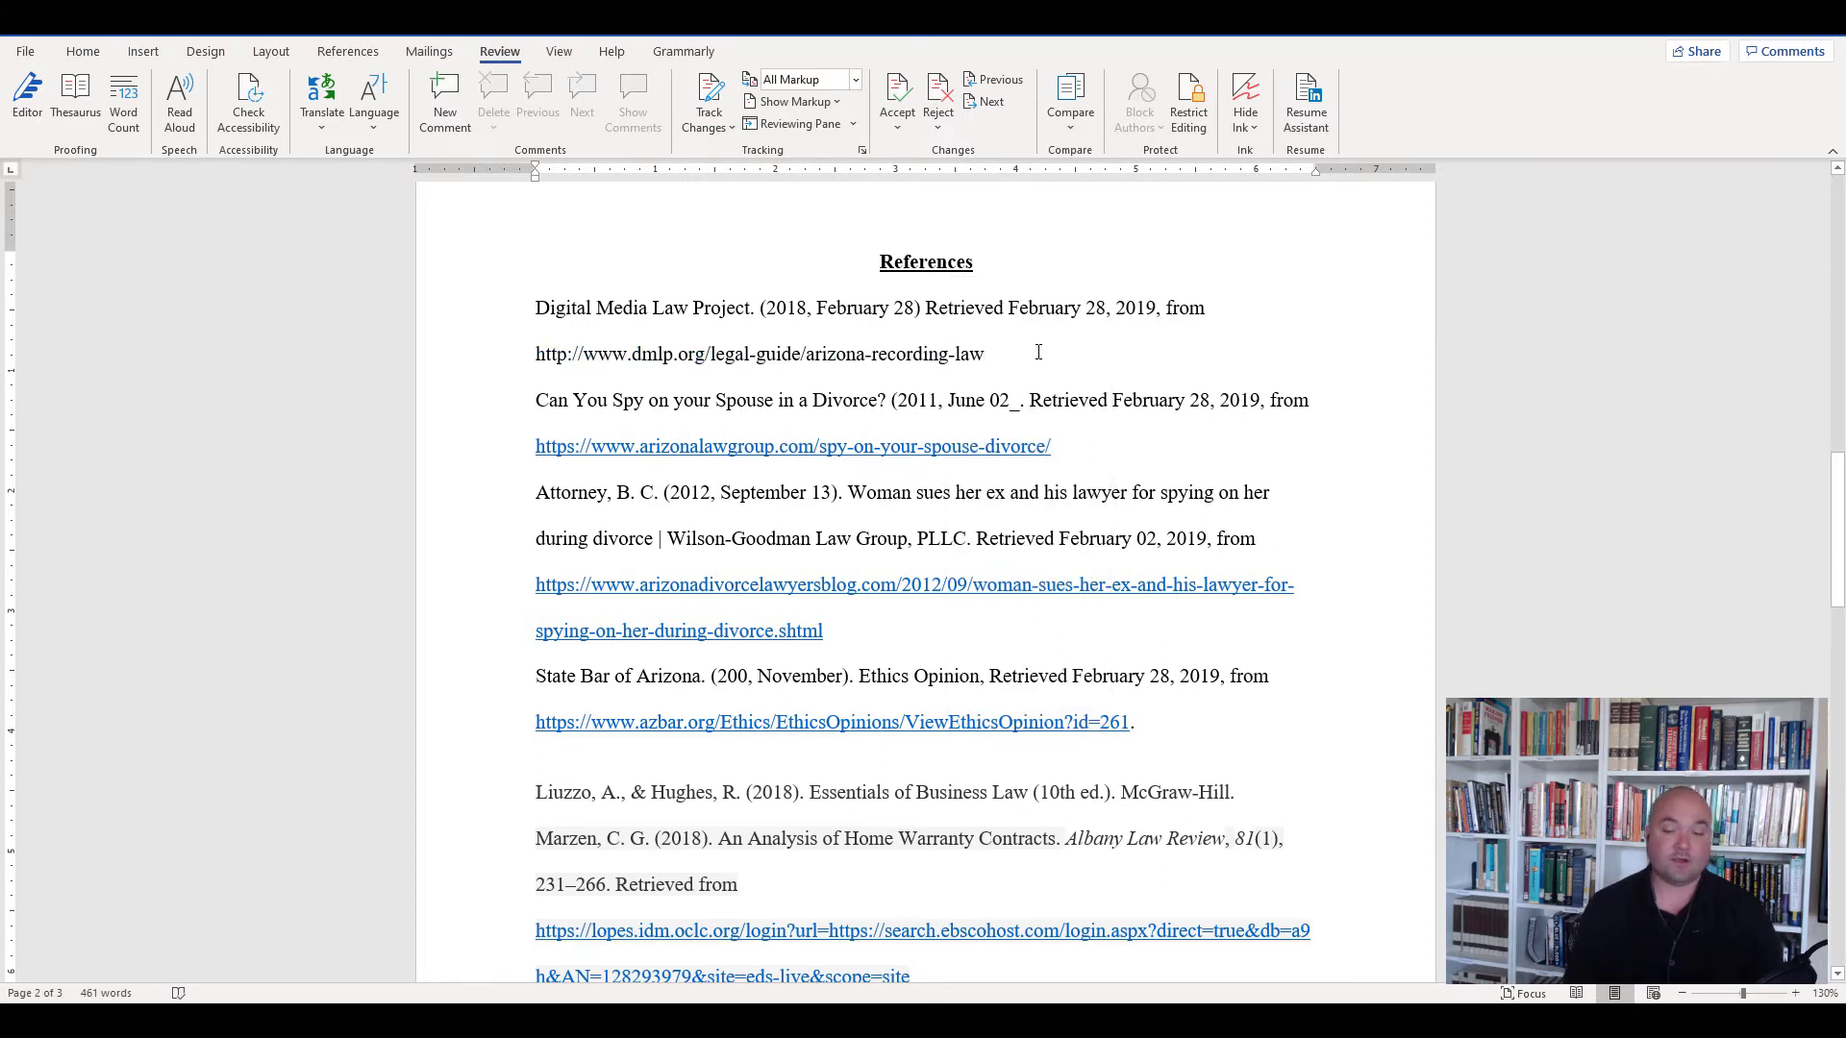
{"action": "key", "text": "Return"}
{"action": "key", "text": "ctrl+z"}
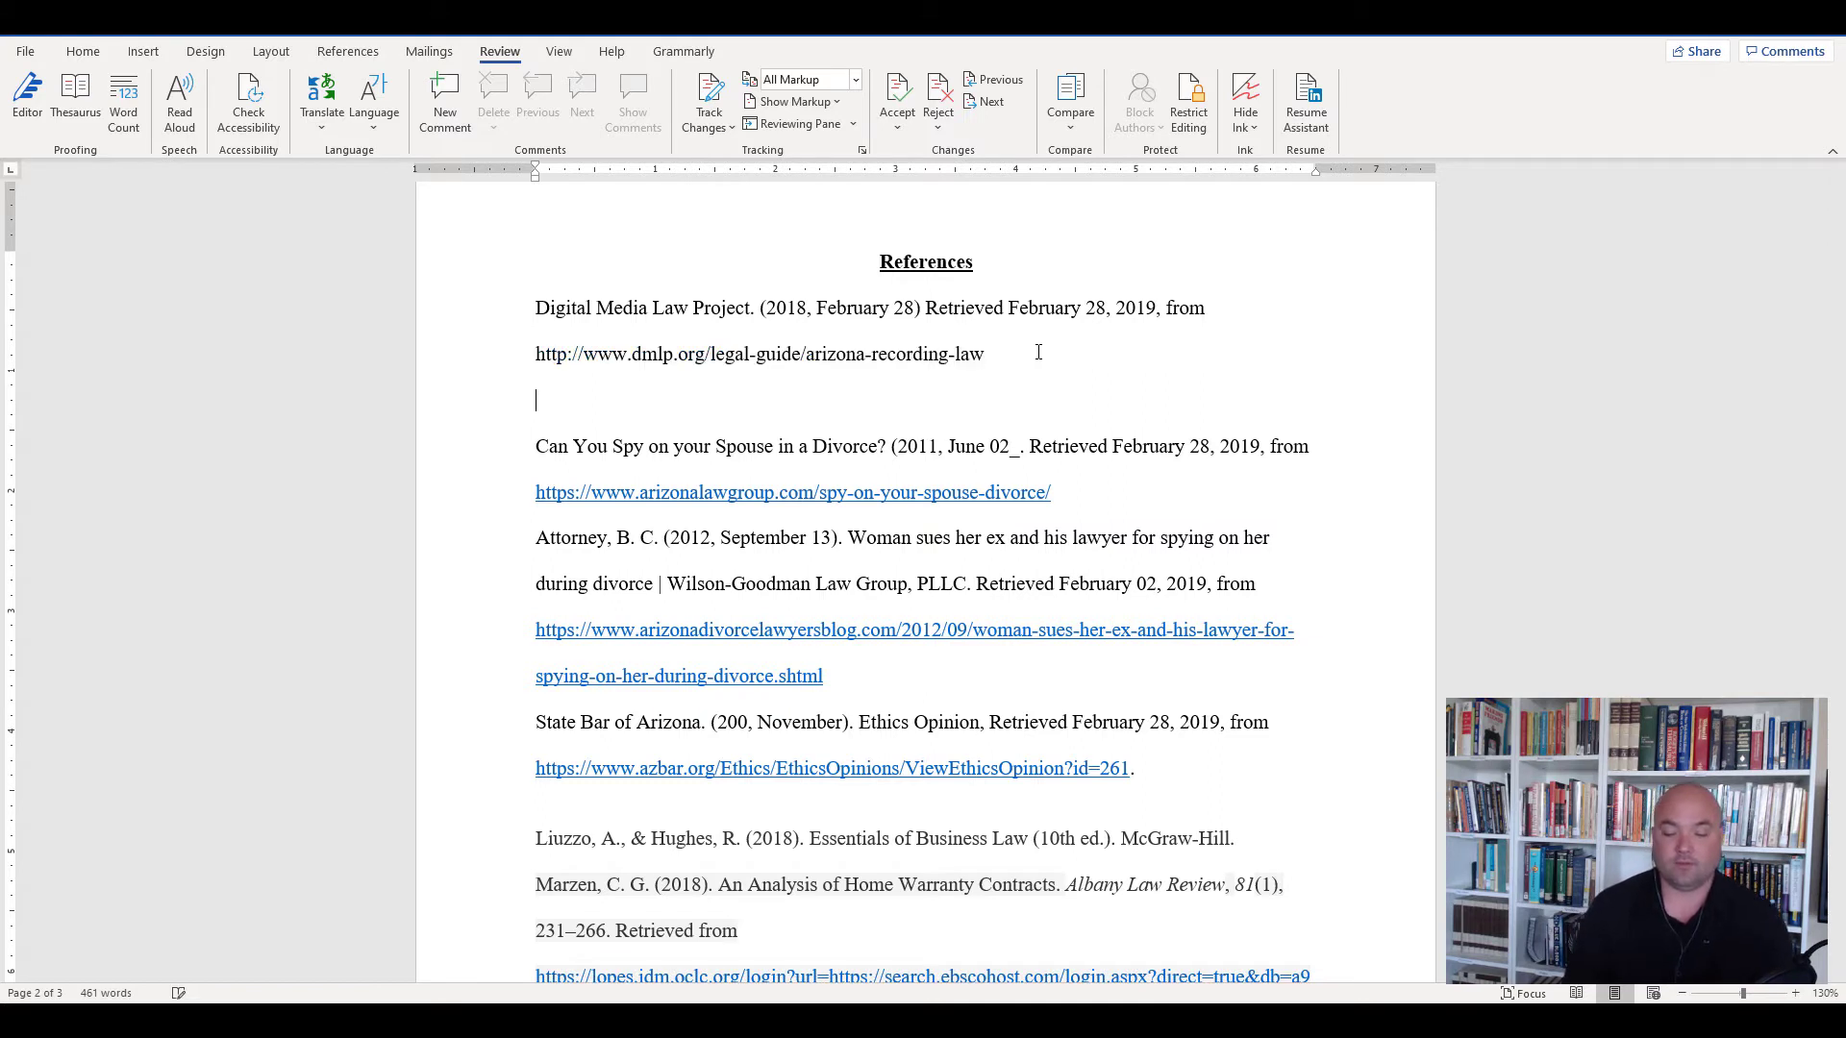
{"action": "key", "text": "BackSpace"}
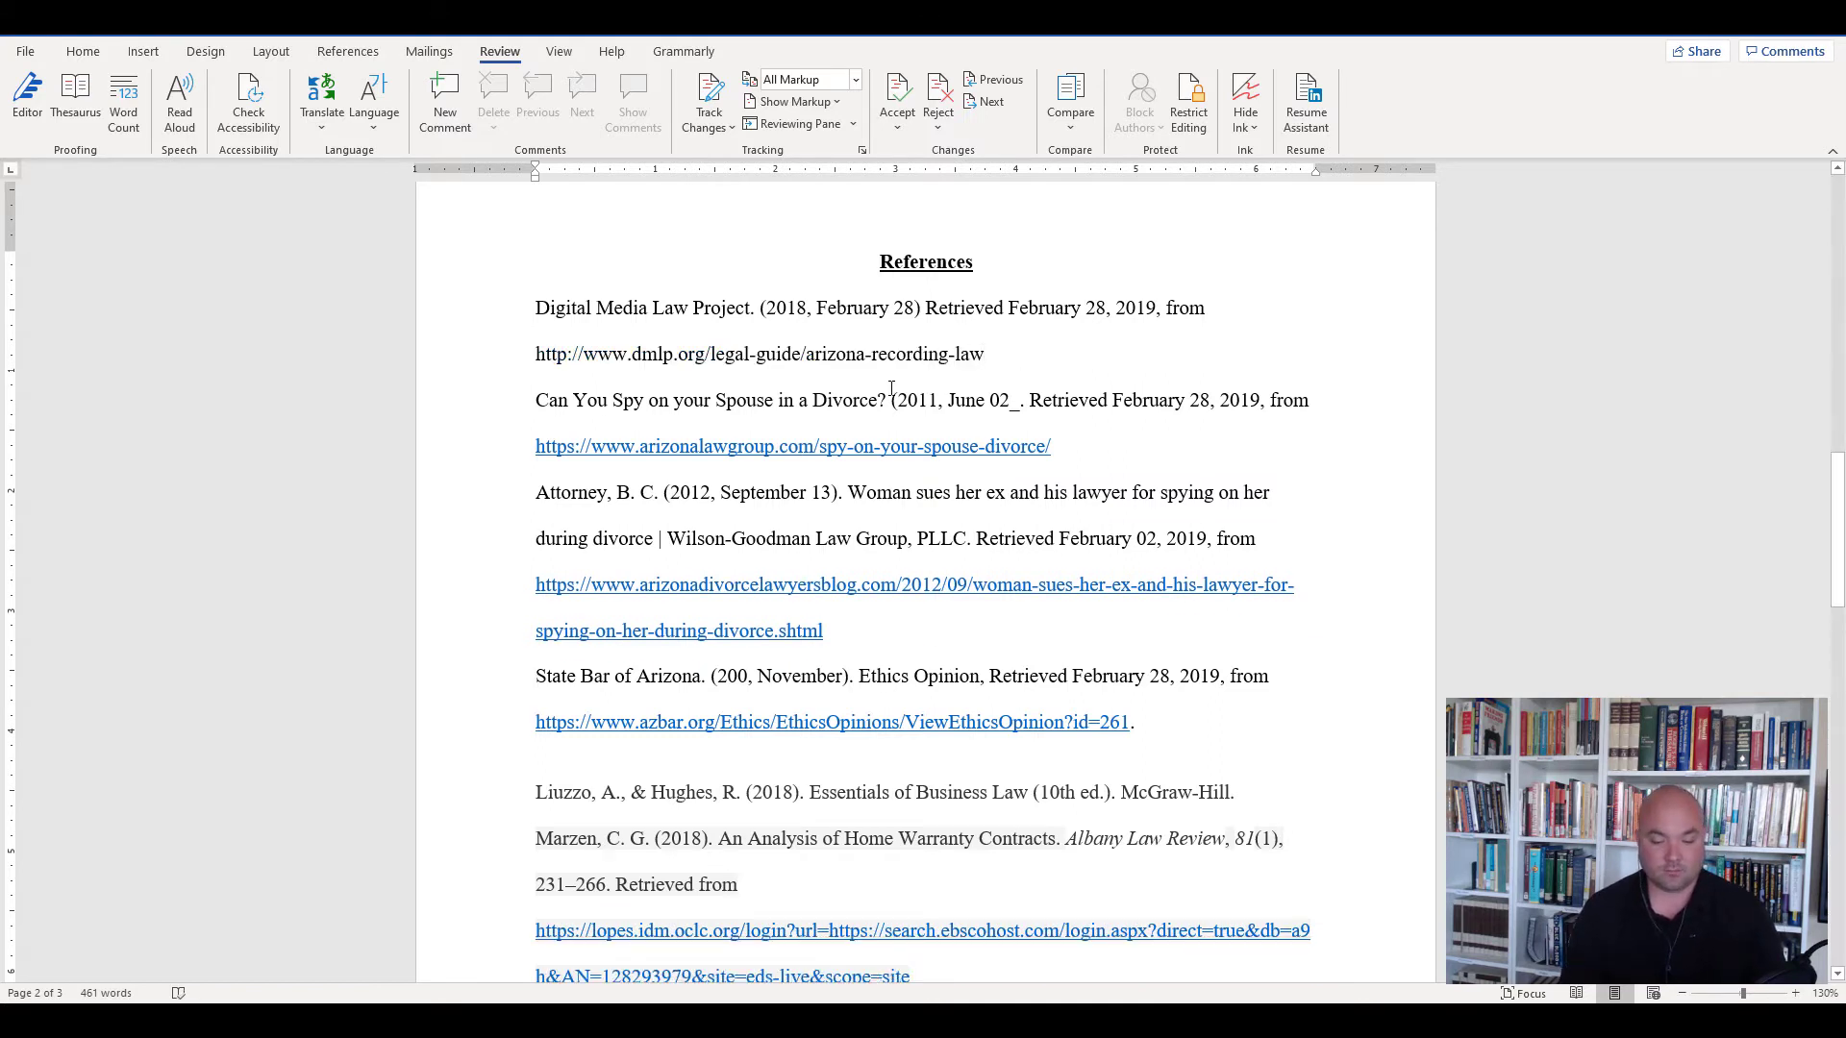
{"action": "key", "text": "Return"}
{"action": "key", "text": "BackSpace"}
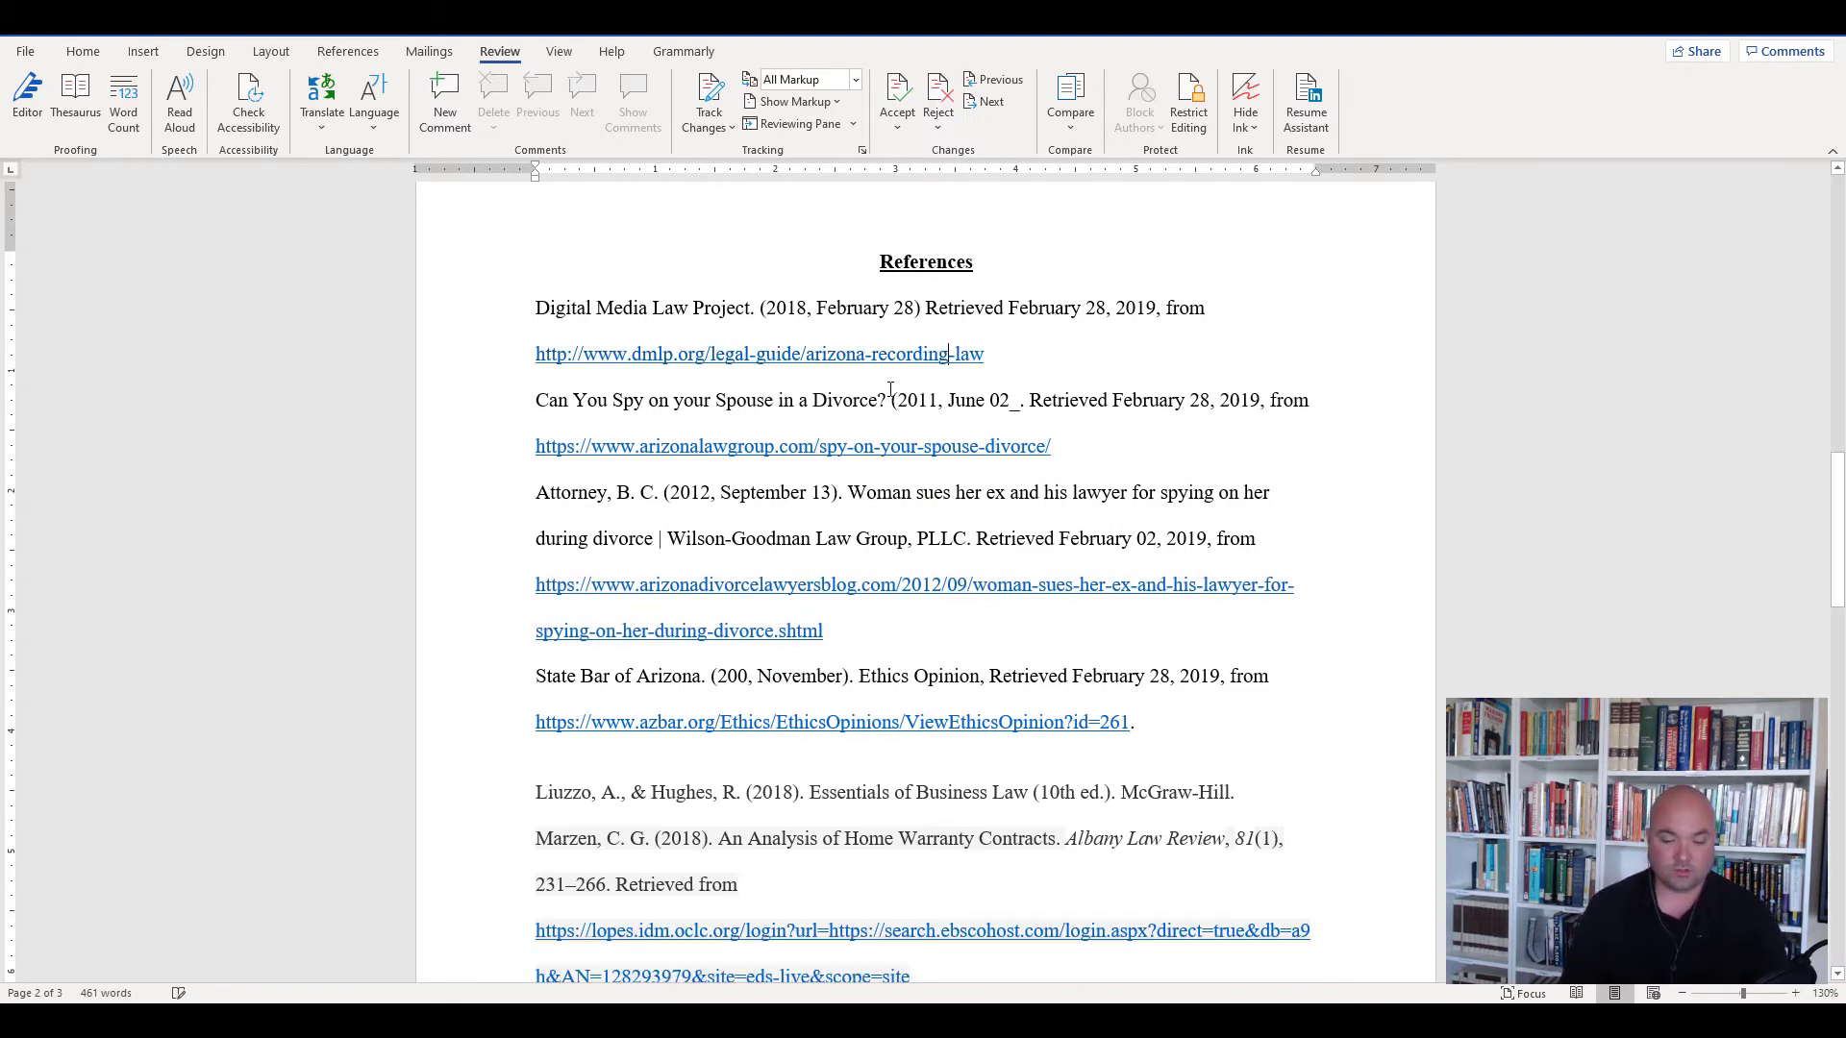
Clear the character formatting from all entries below the References heading so the links become plain text.
{"action": "left_click_drag", "start_coordinate": [536, 306], "coordinate": [1109, 684]}
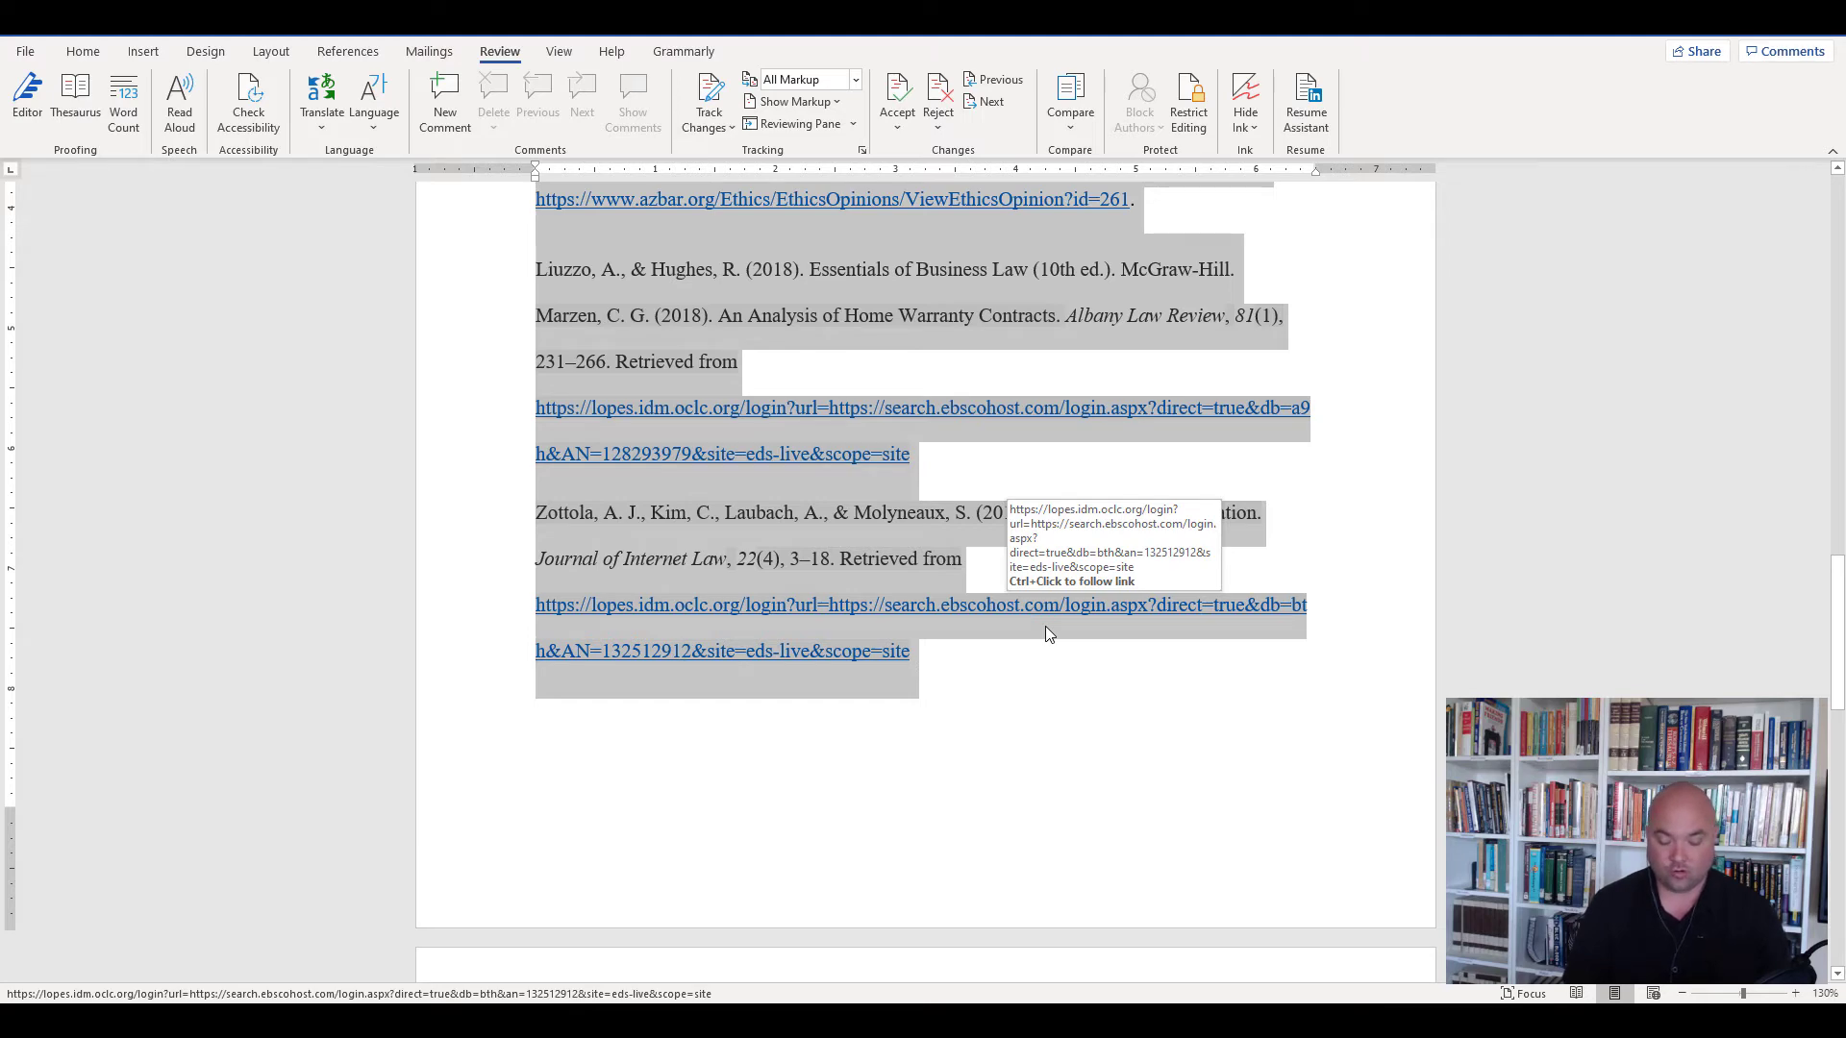
{"action": "key", "text": "ctrl+space"}
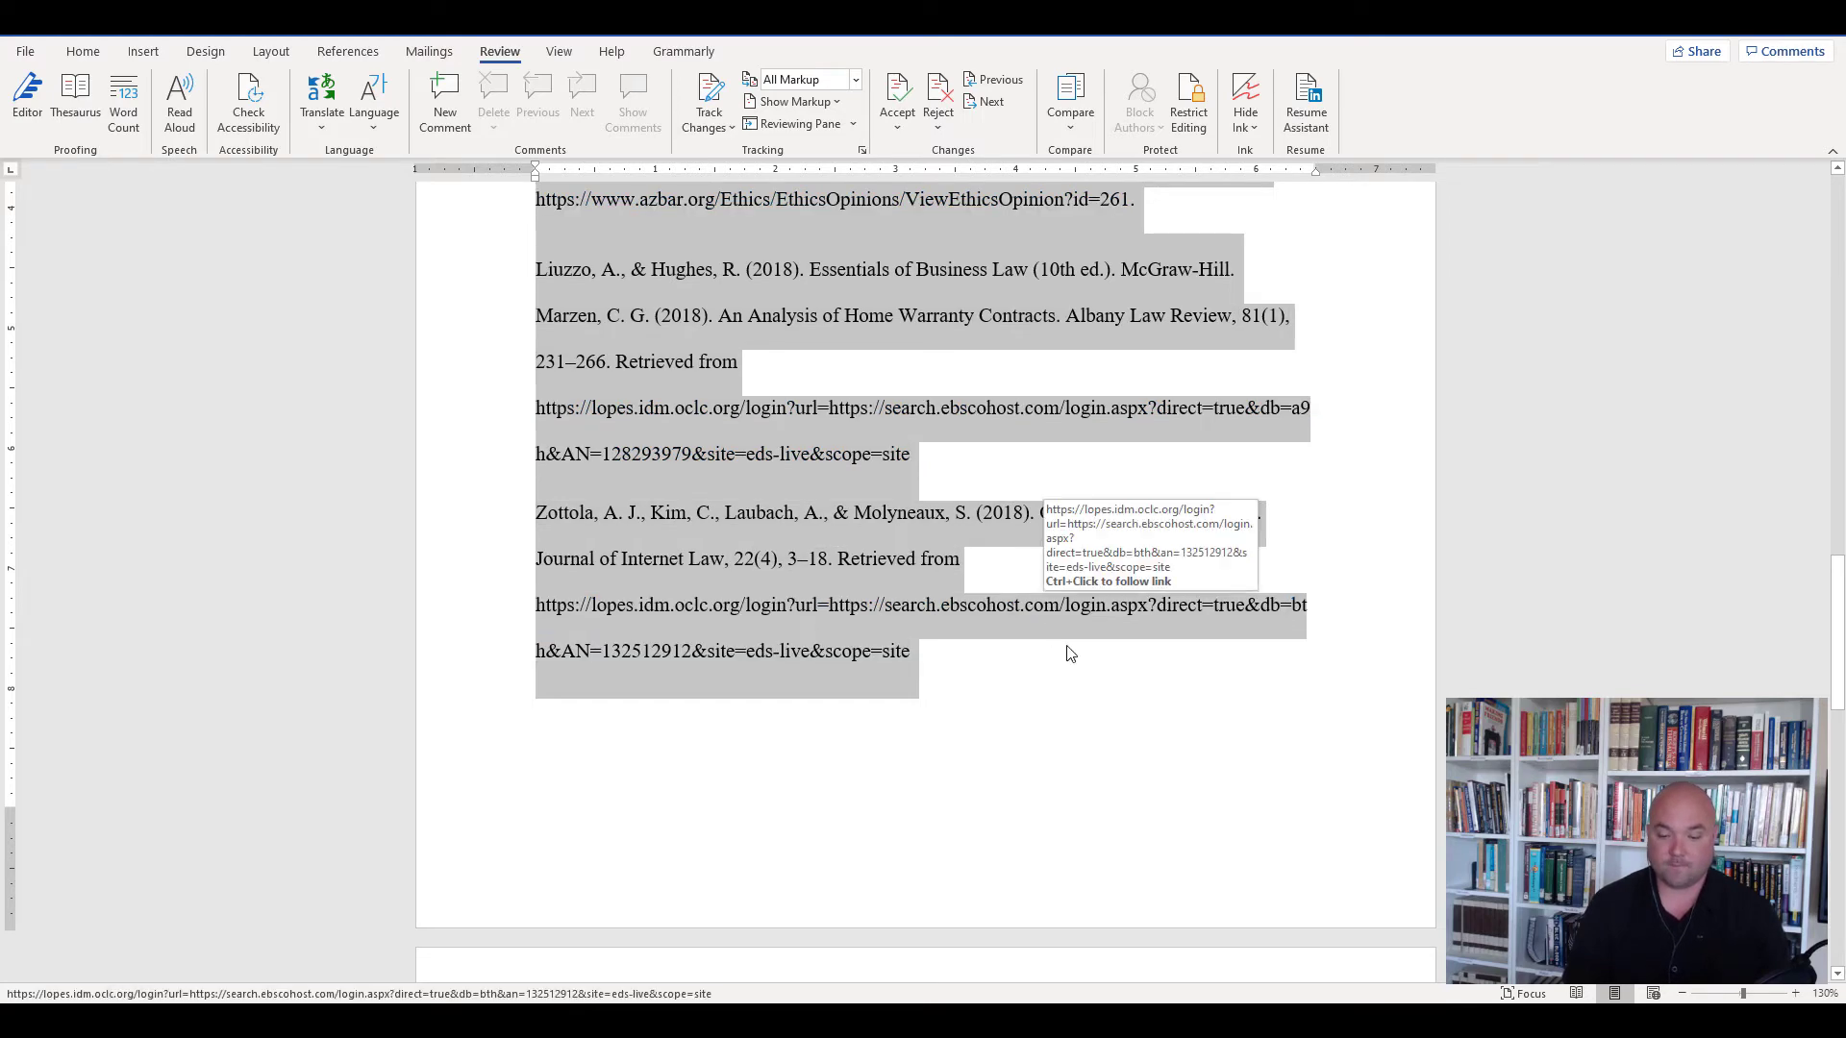
{"action": "left_click", "coordinate": [1113, 706]}
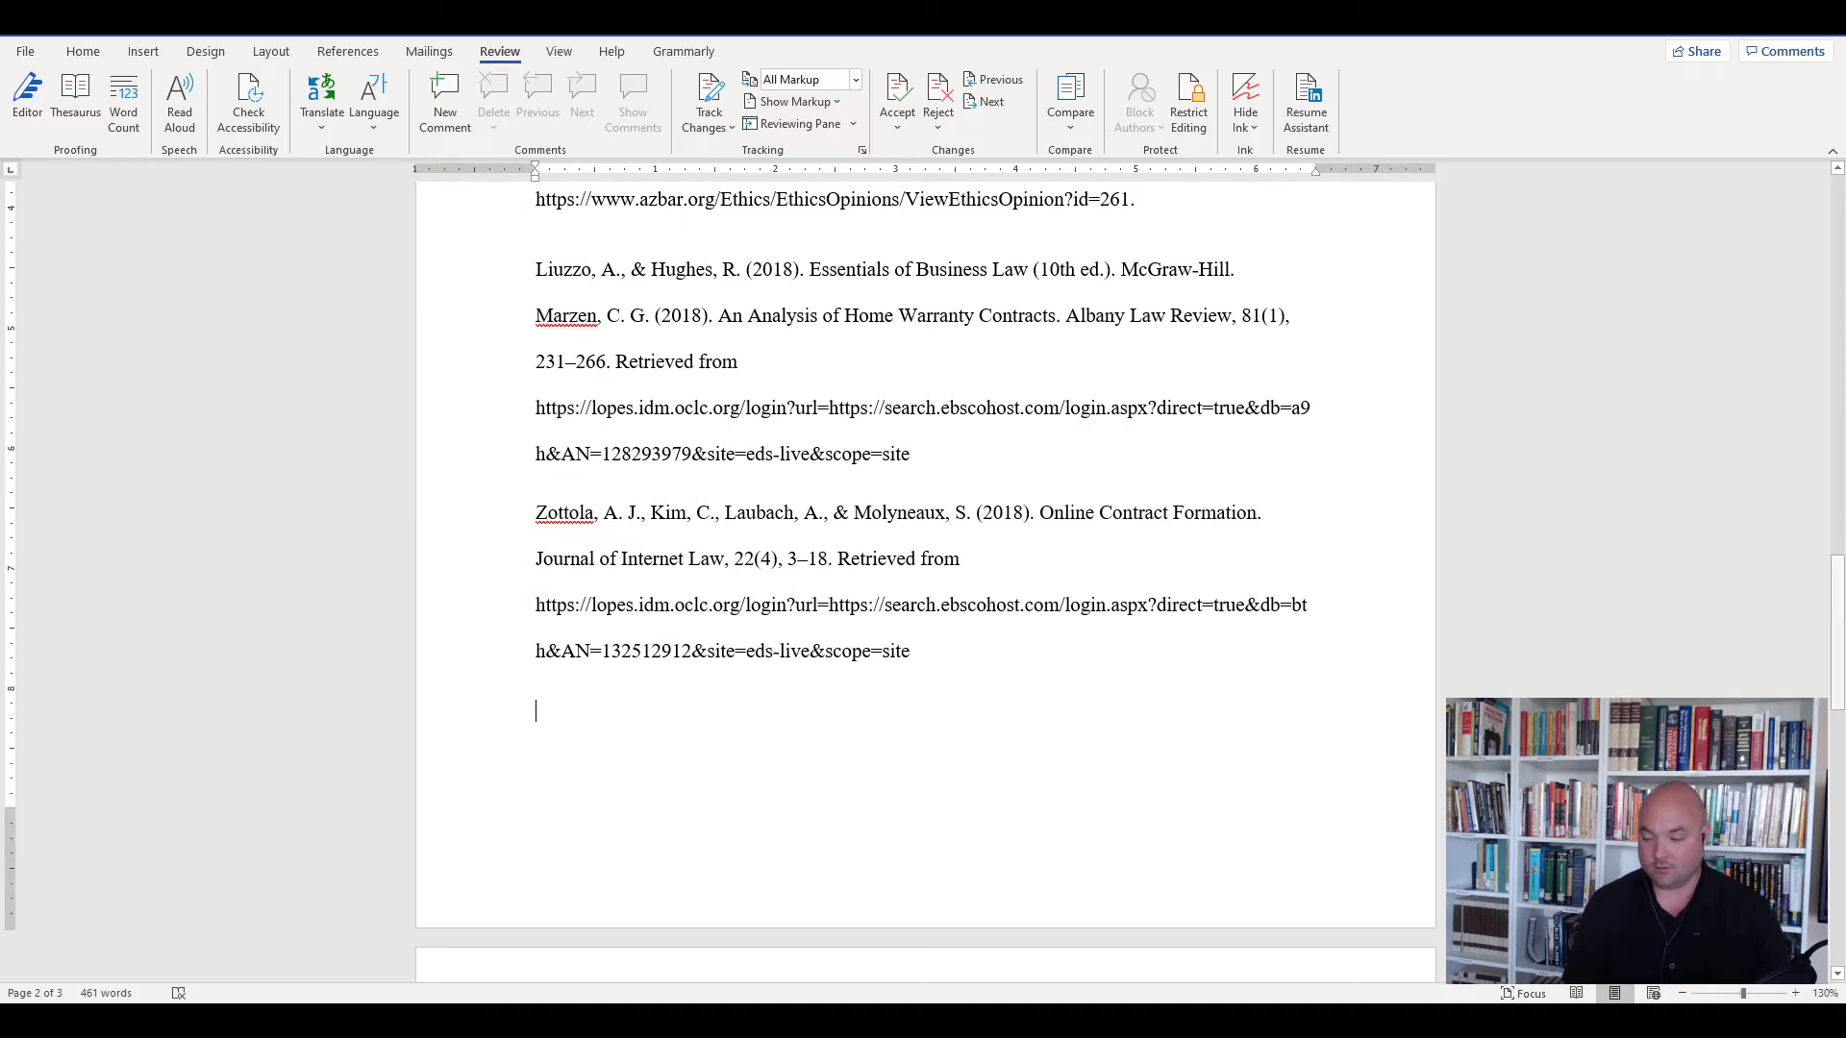
Try a blank line after the Digital Media Law Project entry and delete it again.
{"action": "left_click_drag", "start_coordinate": [1839, 667], "coordinate": [1841, 562]}
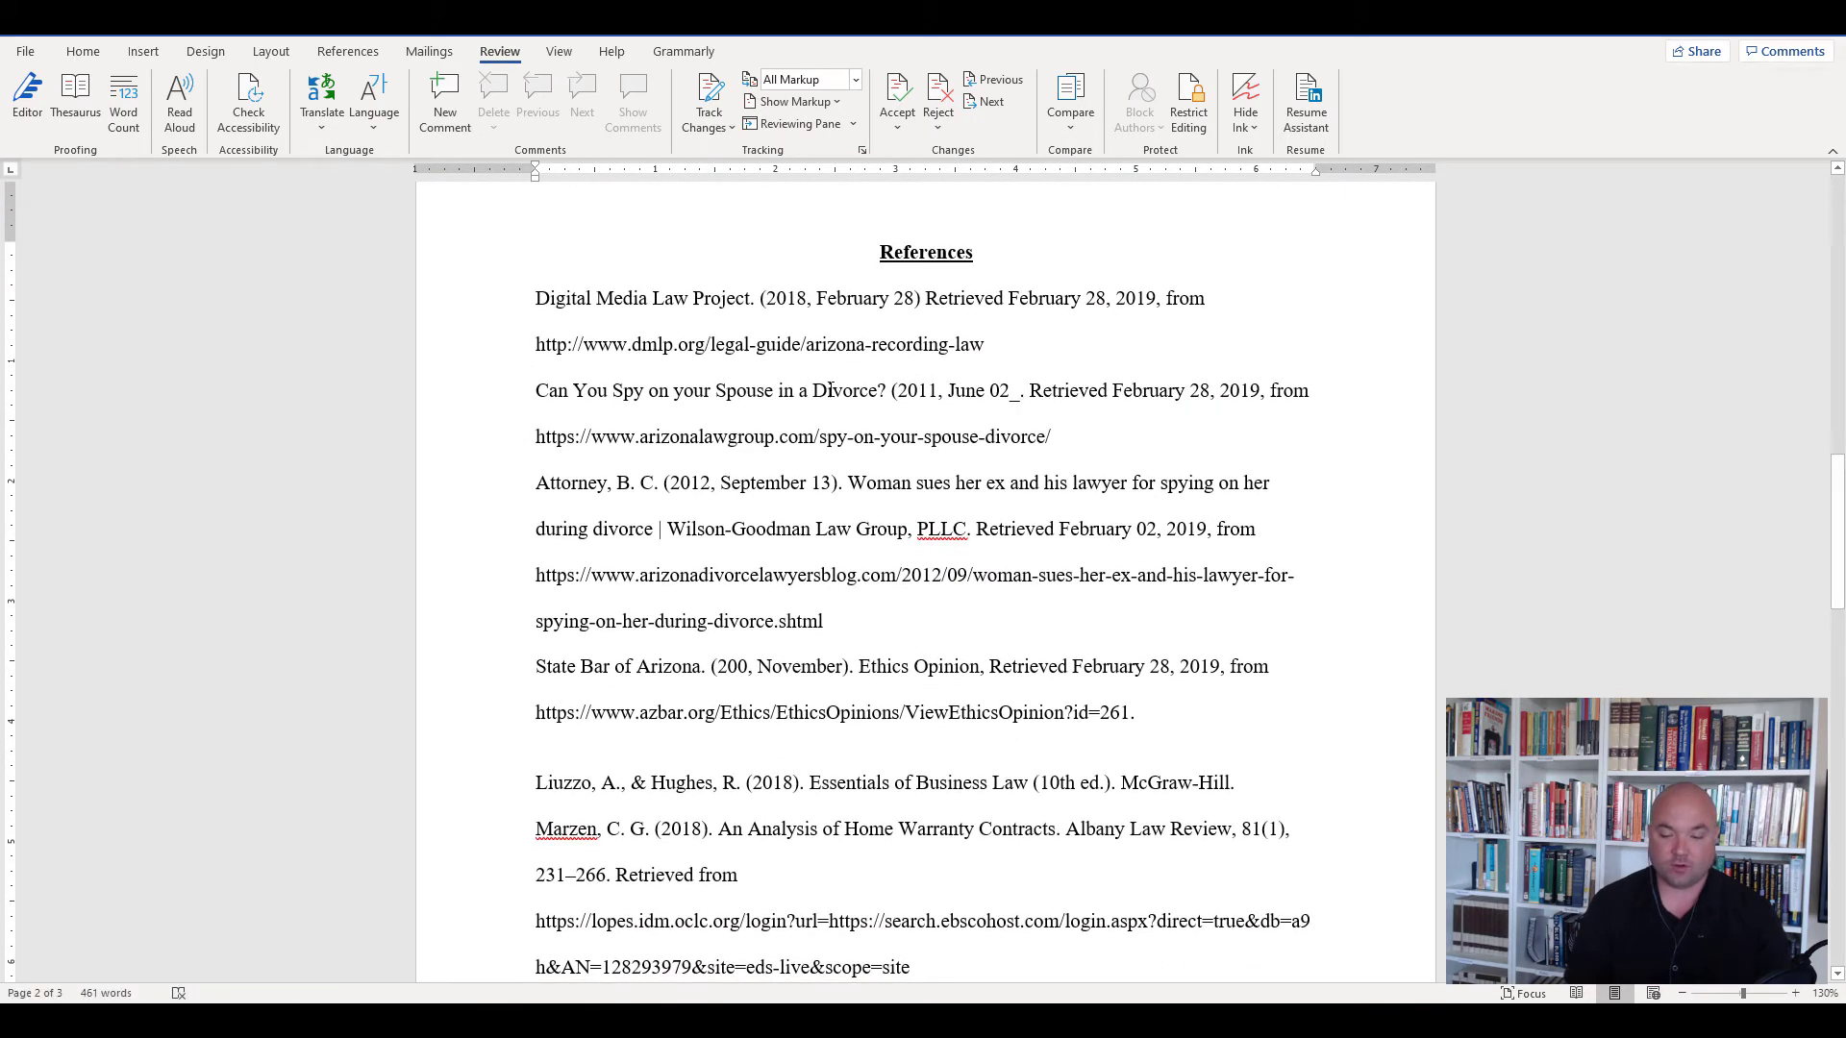
{"action": "left_click", "coordinate": [997, 354]}
{"action": "key", "text": "Return"}
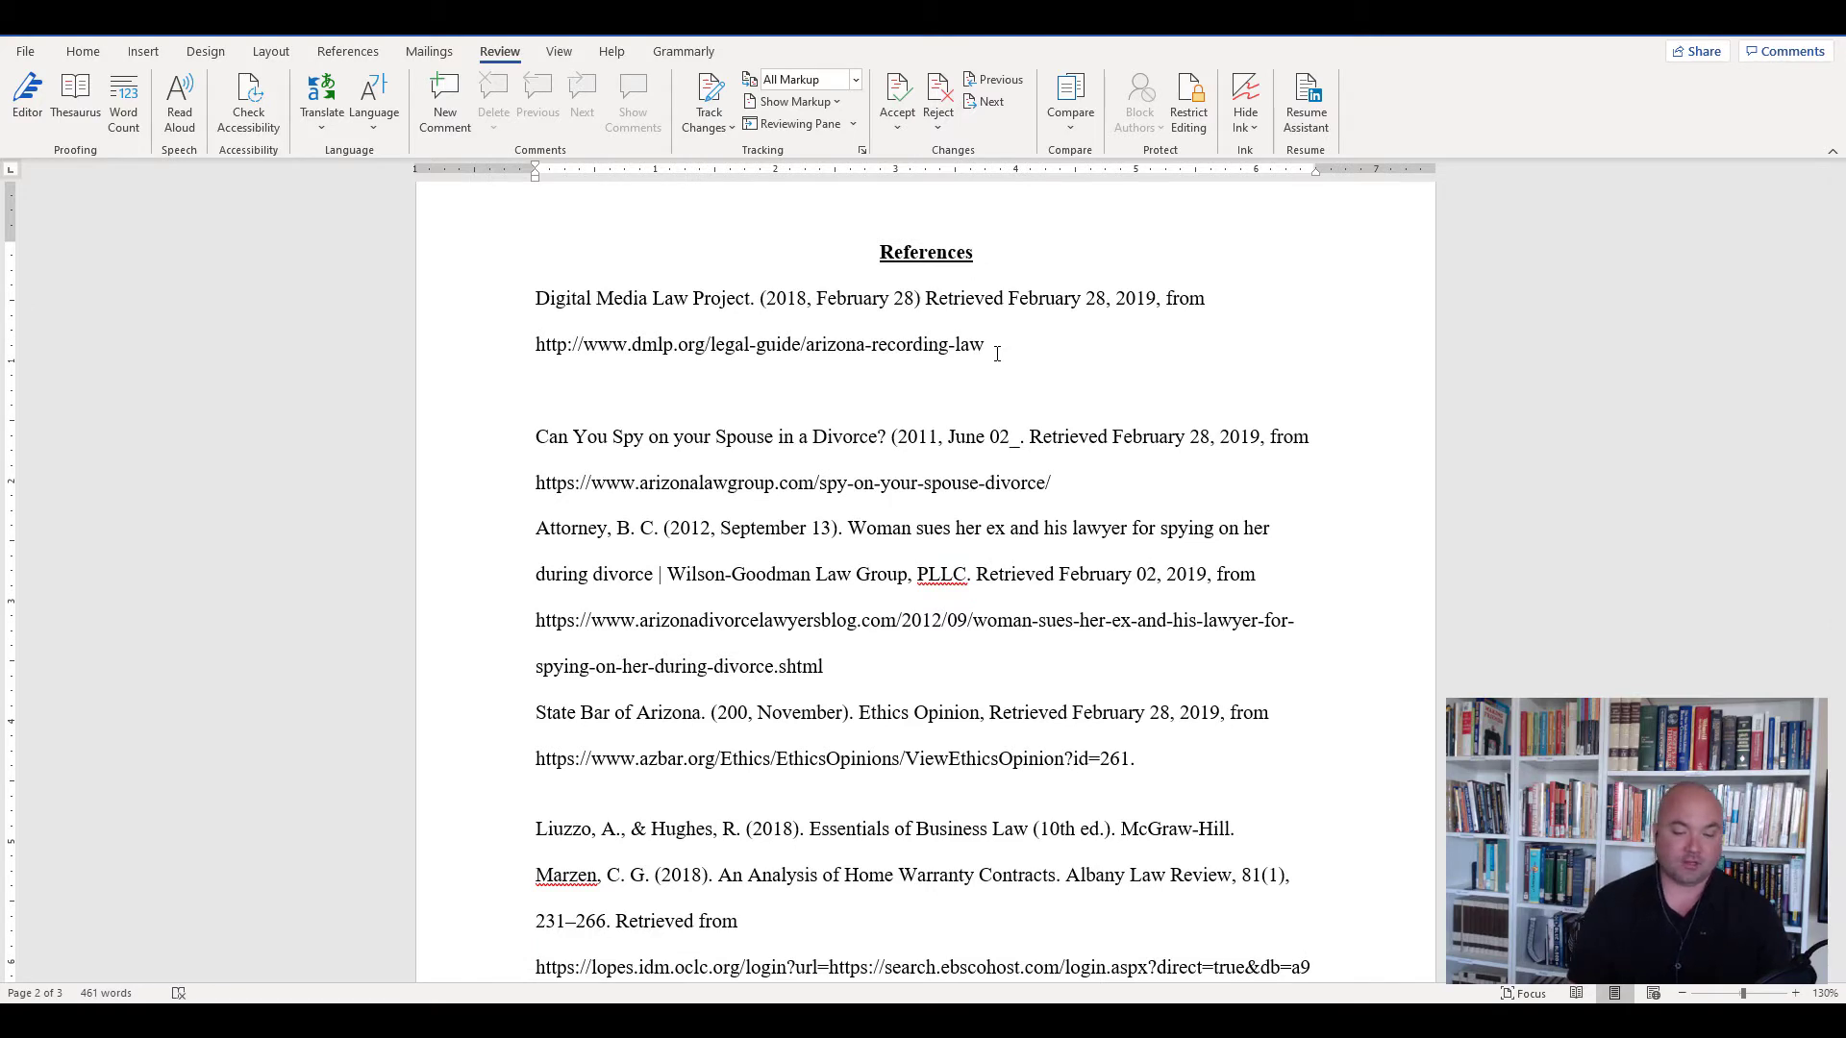
{"action": "key", "text": "BackSpace"}
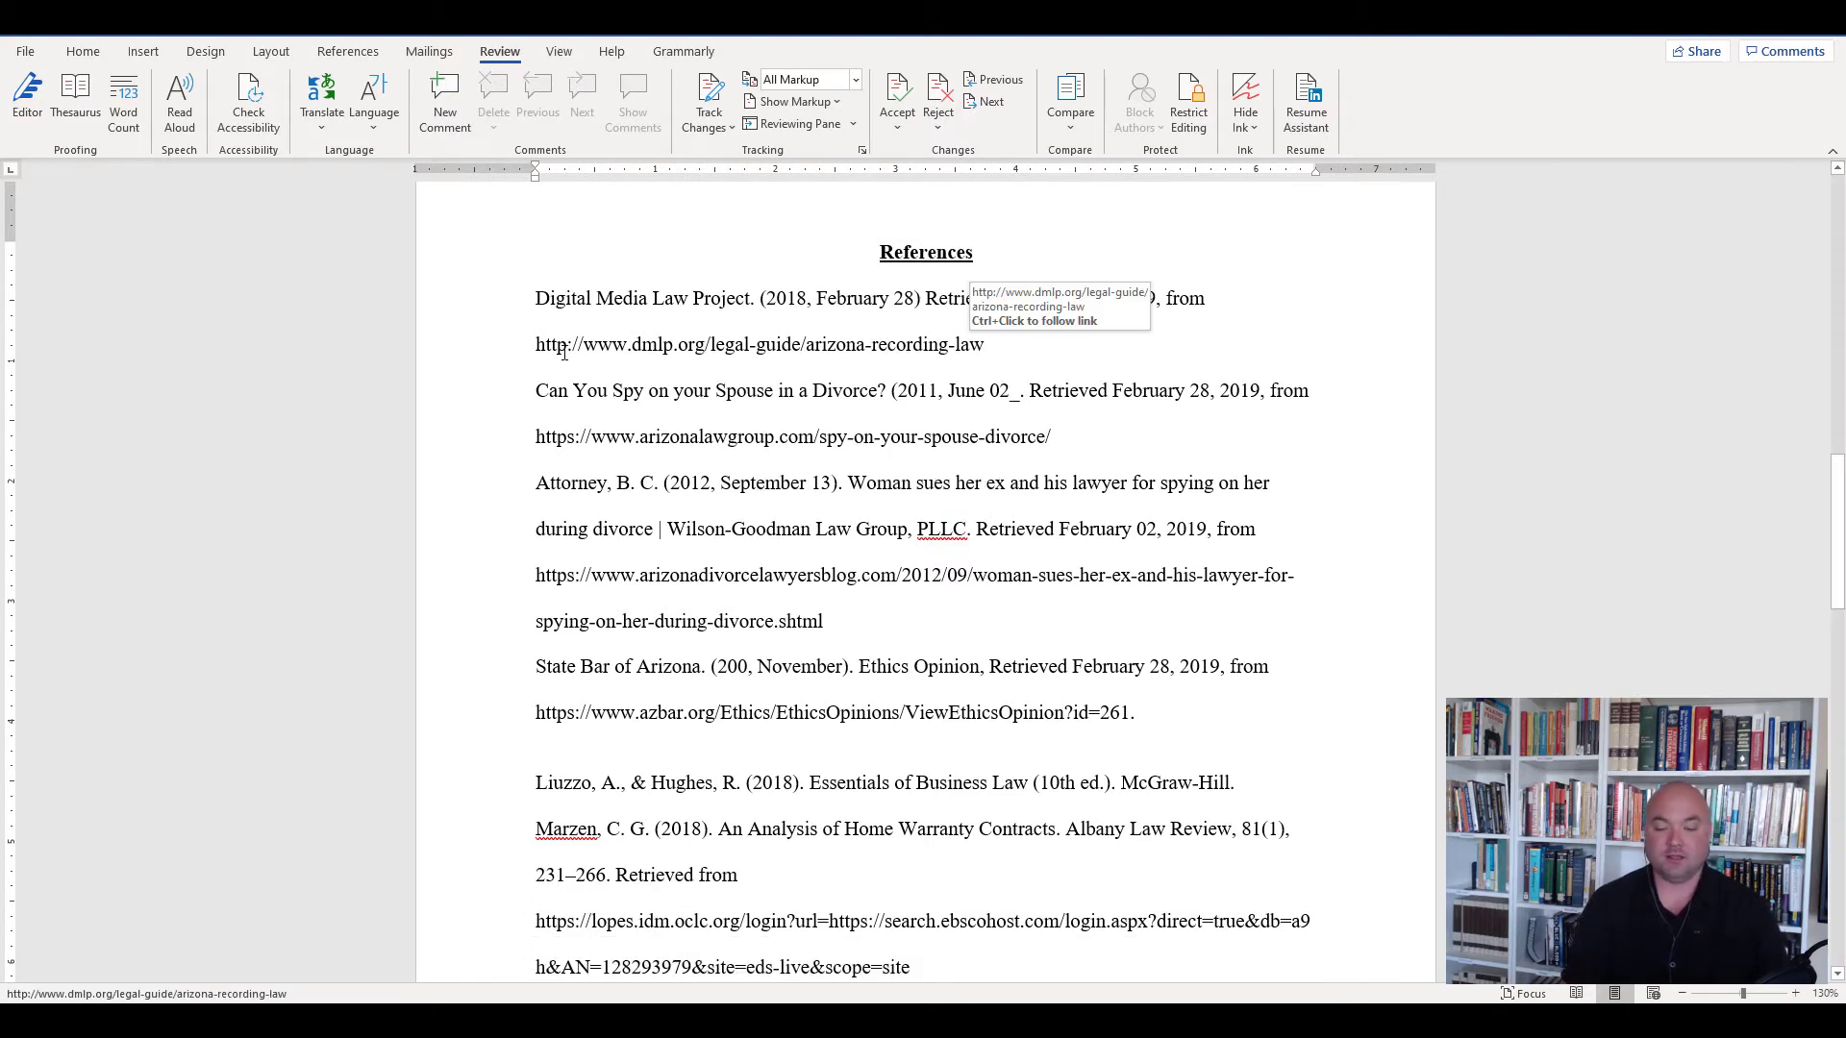
Try a line break at the end of the first reference's web address and remove it.
{"action": "left_click", "coordinate": [1049, 350]}
{"action": "key", "text": "Return"}
{"action": "key", "text": "BackSpace"}
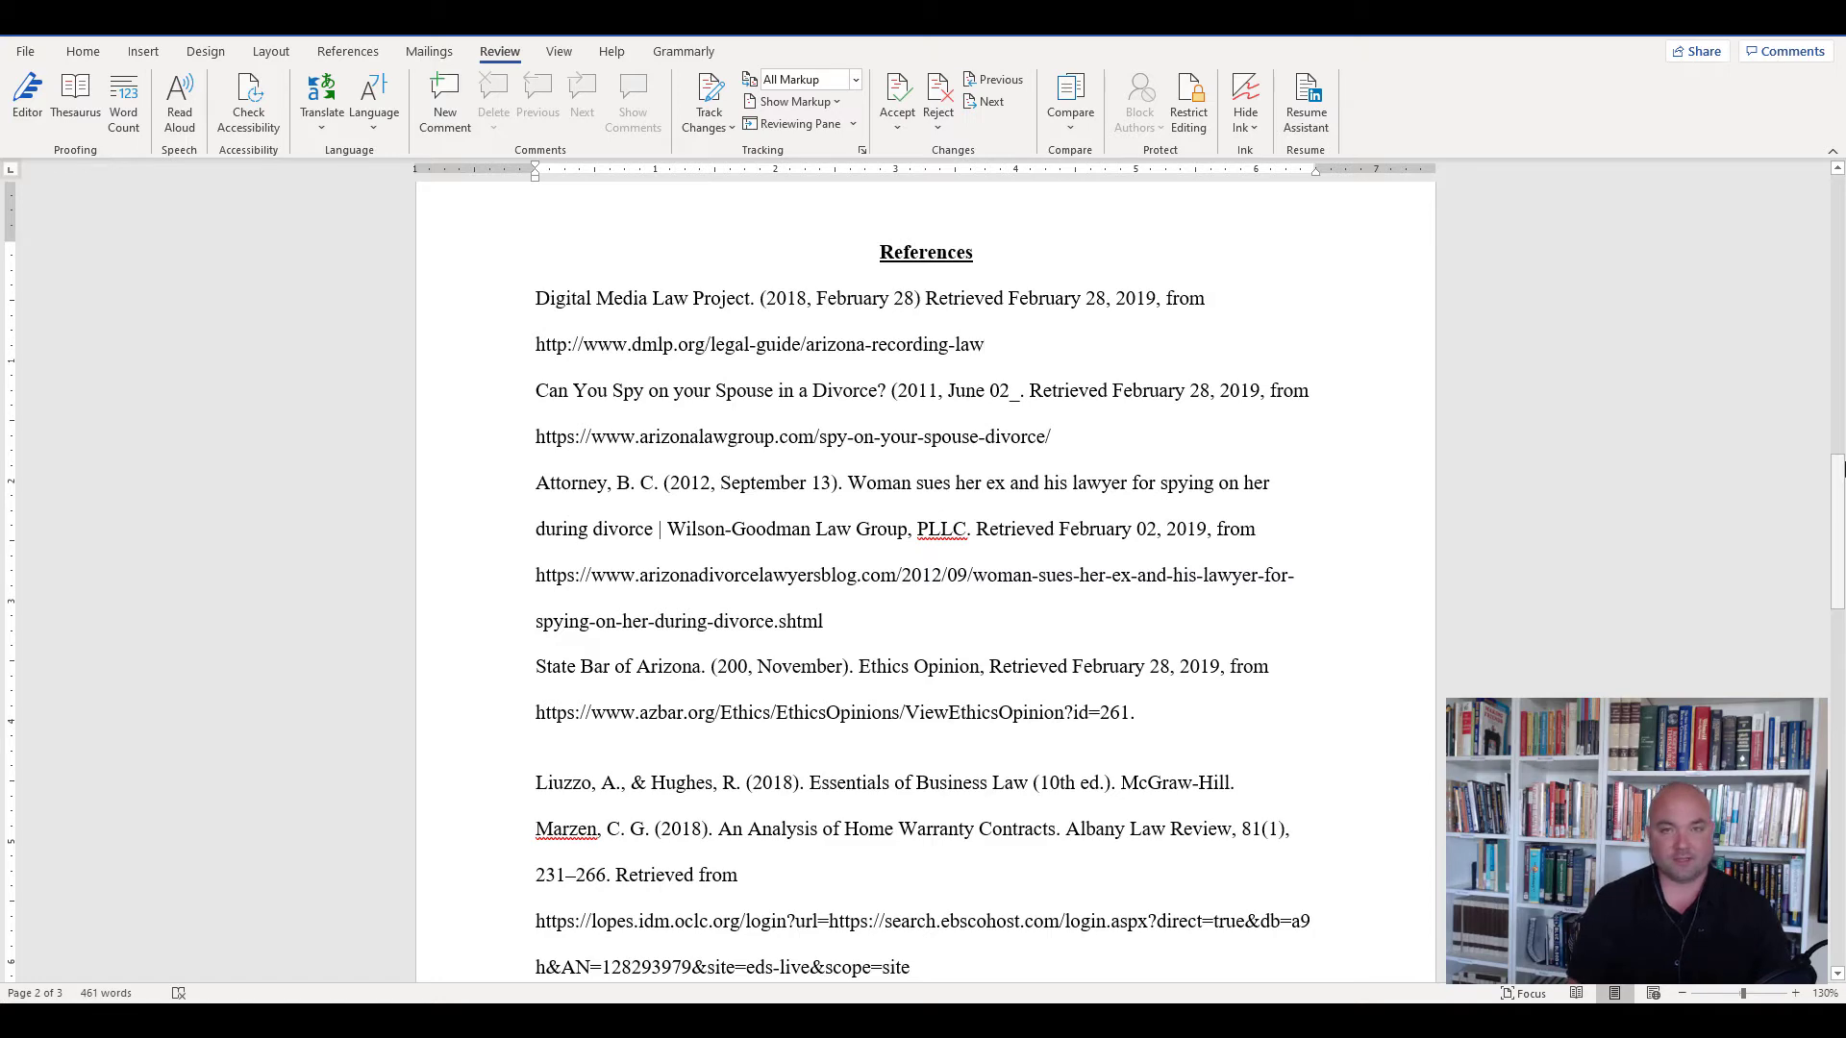
Set the paragraph spacing of all reference entries to 0 pt before and after, with single line spacing.
{"action": "left_click_drag", "start_coordinate": [1838, 469], "coordinate": [1838, 478]}
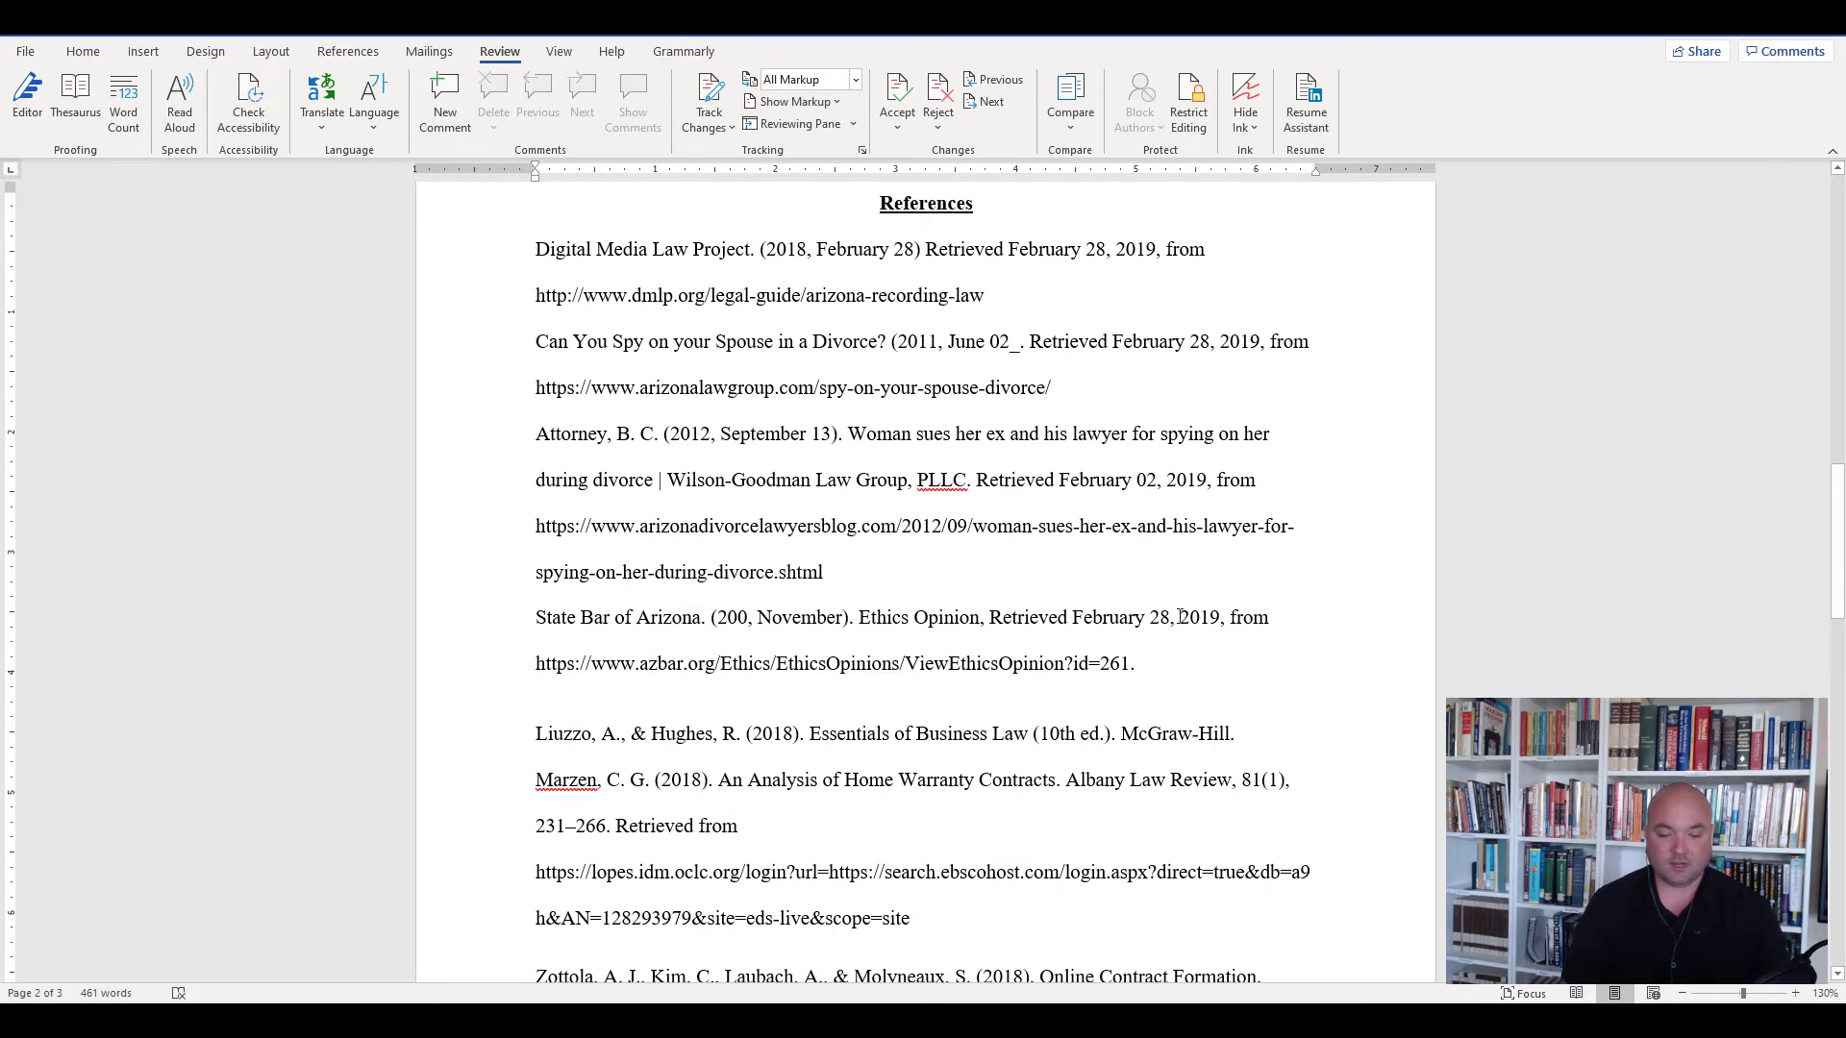
{"action": "left_click", "coordinate": [802, 701]}
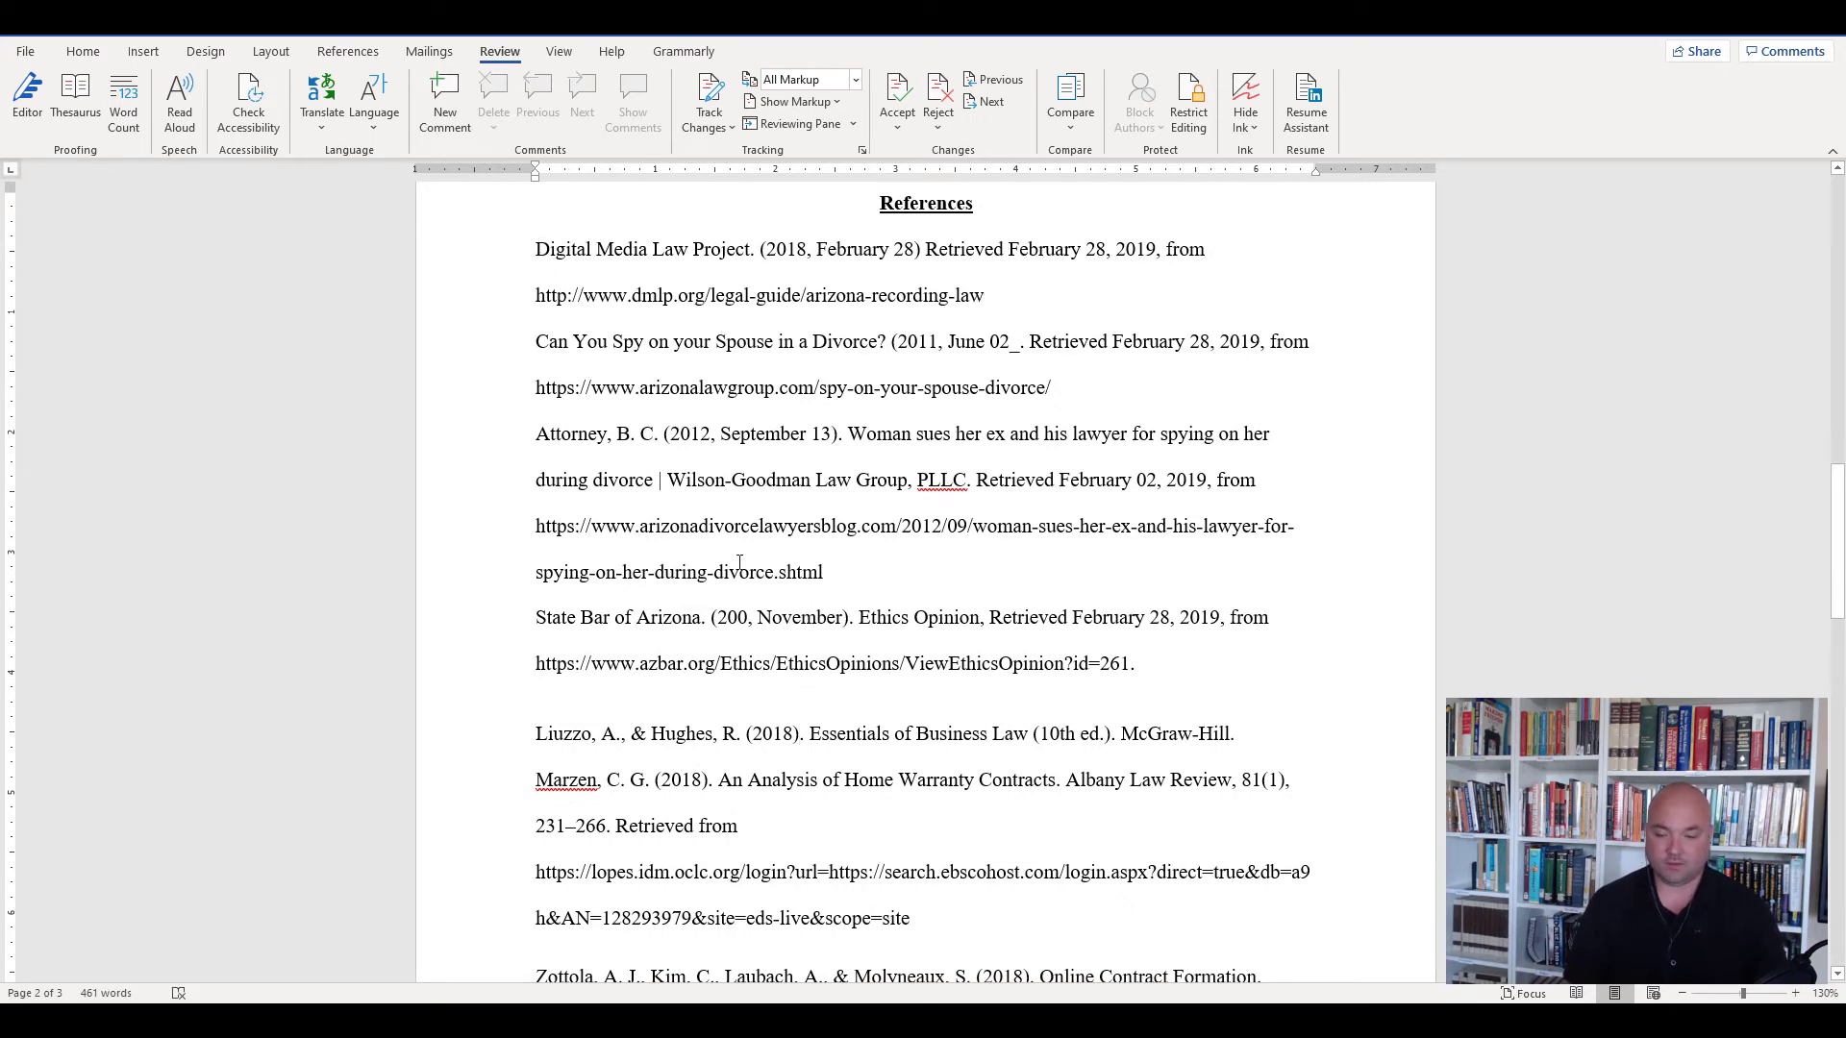
{"action": "mouse_move", "coordinate": [1838, 479]}
{"action": "left_mouse_down"}
{"action": "mouse_move", "coordinate": [1838, 563]}
{"action": "mouse_move", "coordinate": [1838, 484]}
{"action": "left_mouse_up"}
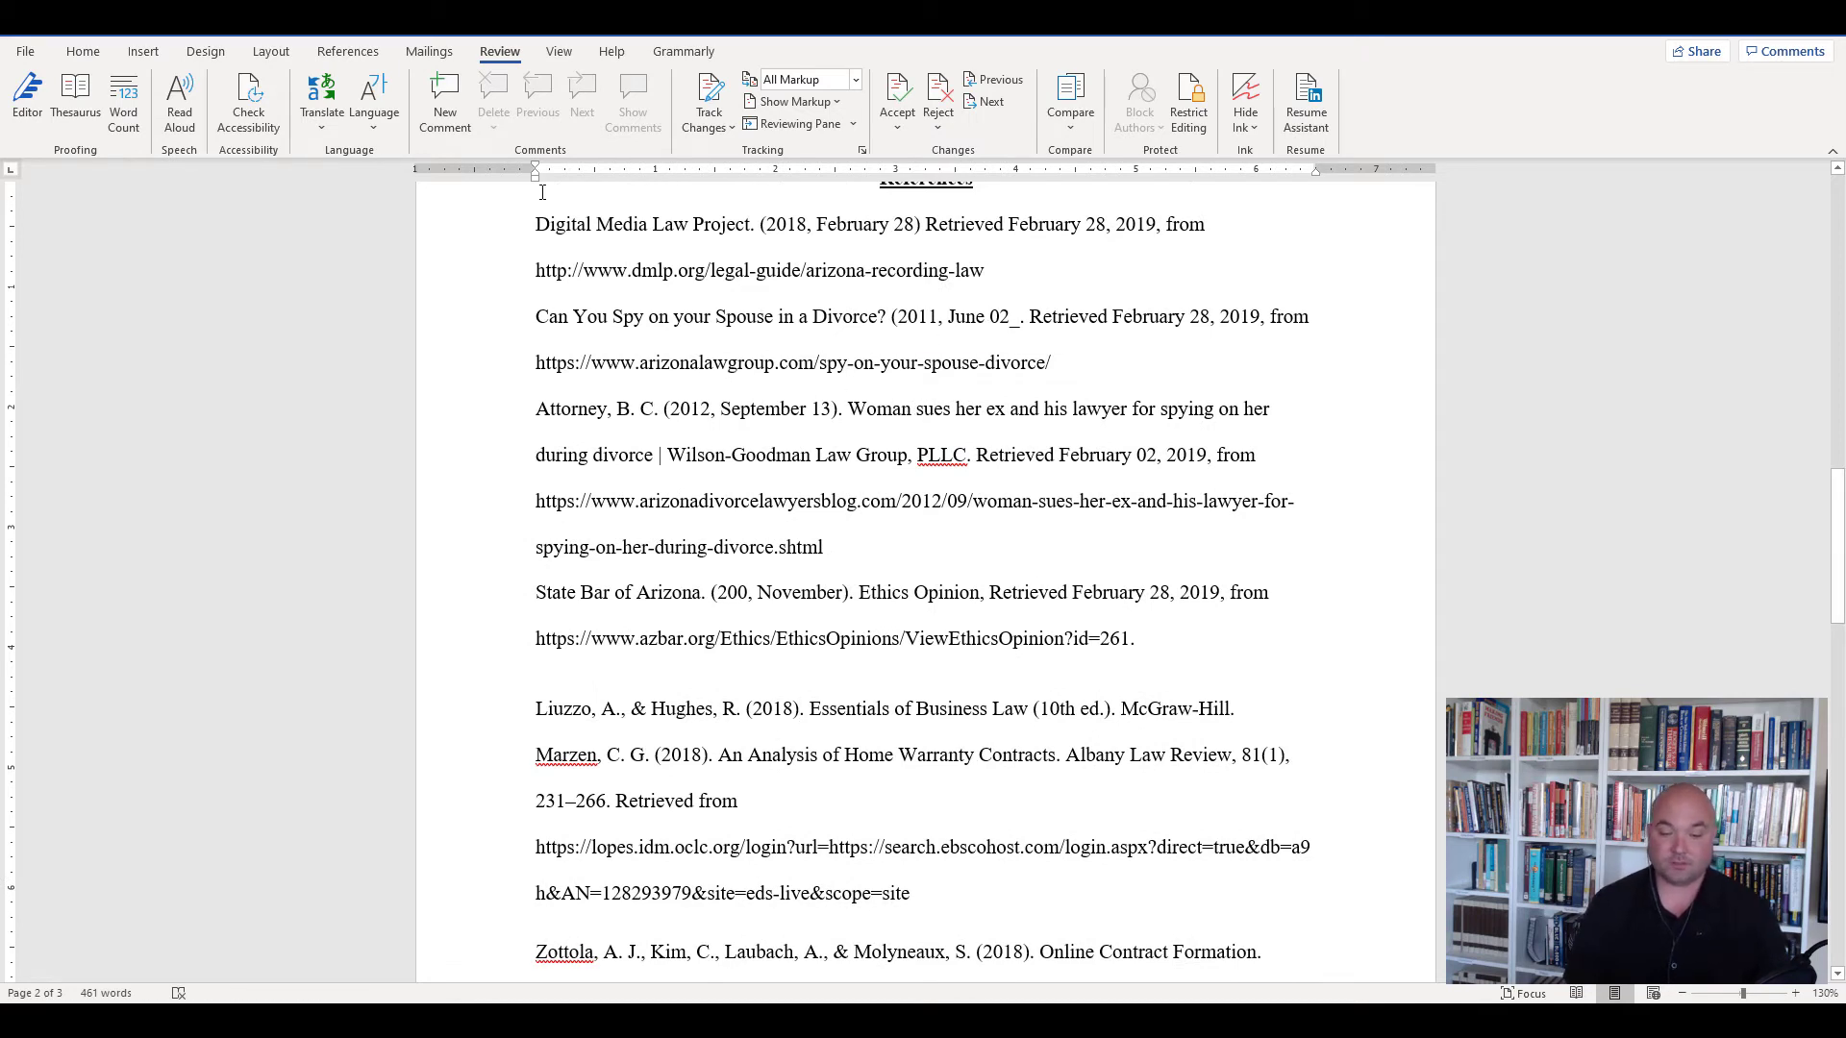
{"action": "left_click_drag", "start_coordinate": [538, 223], "coordinate": [1029, 840]}
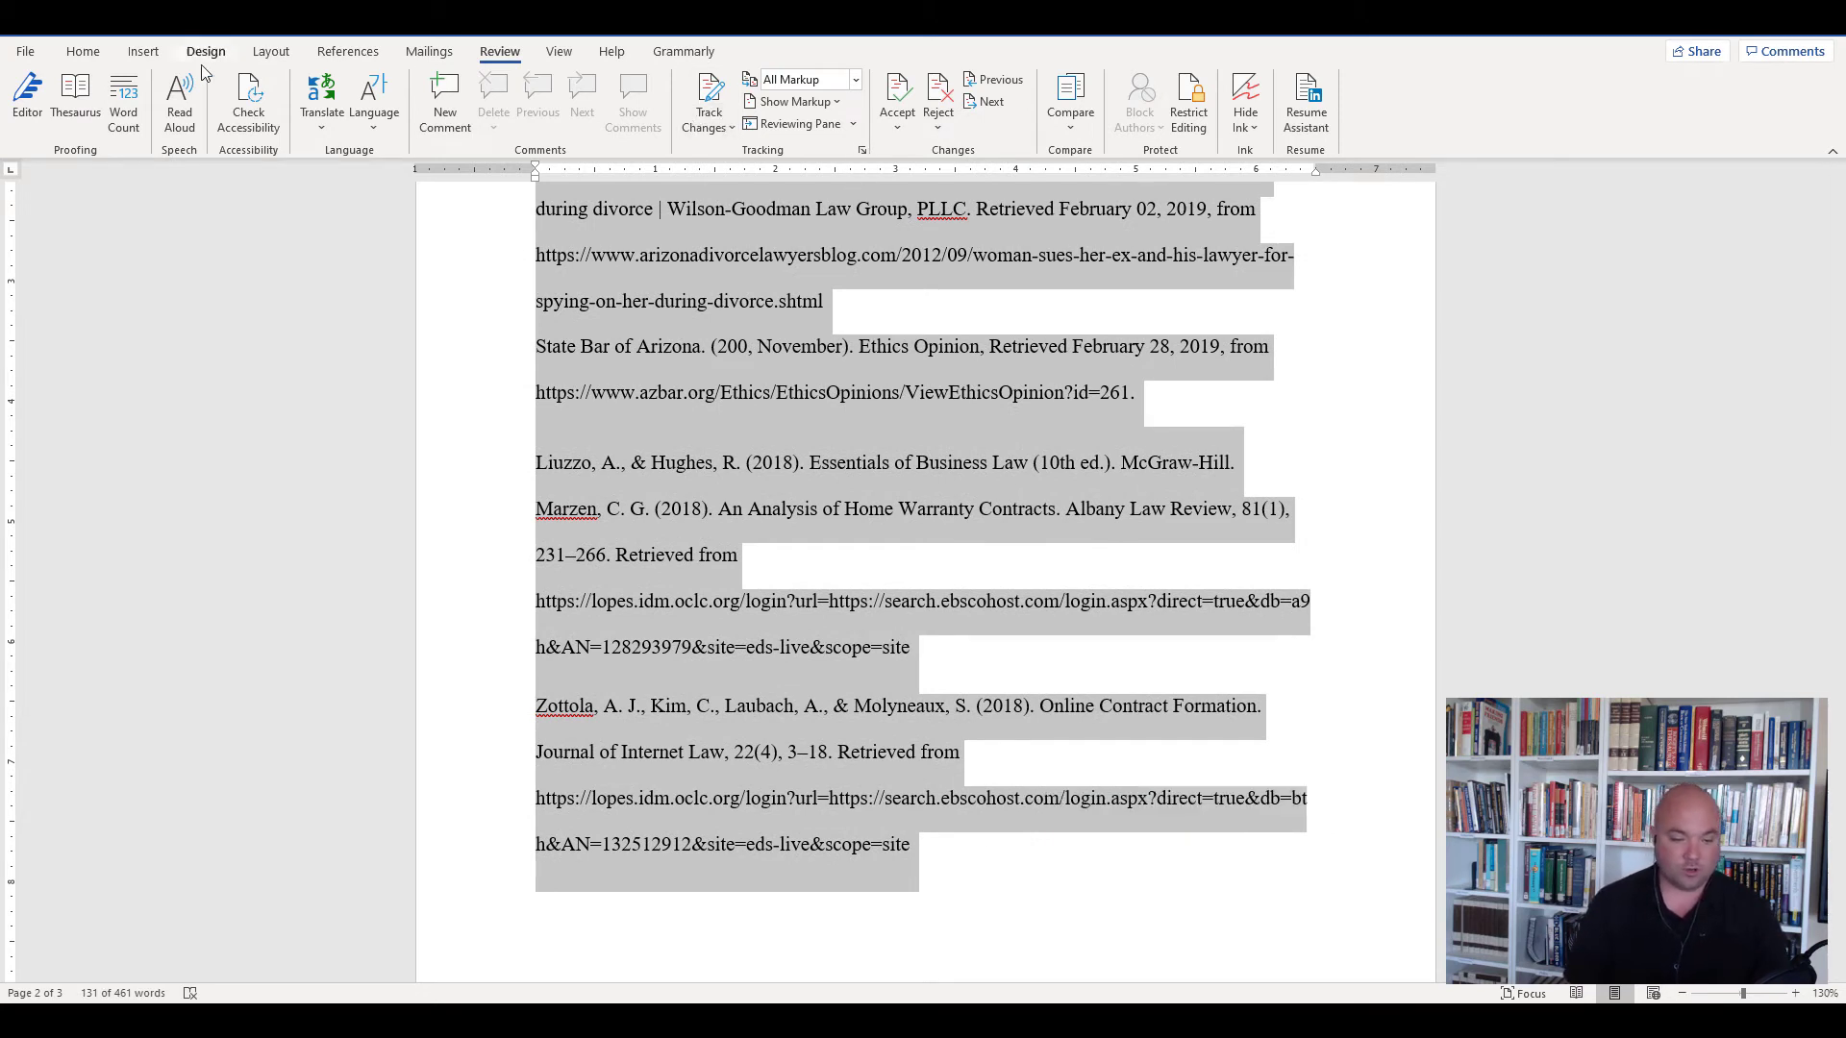
{"action": "left_click", "coordinate": [346, 53]}
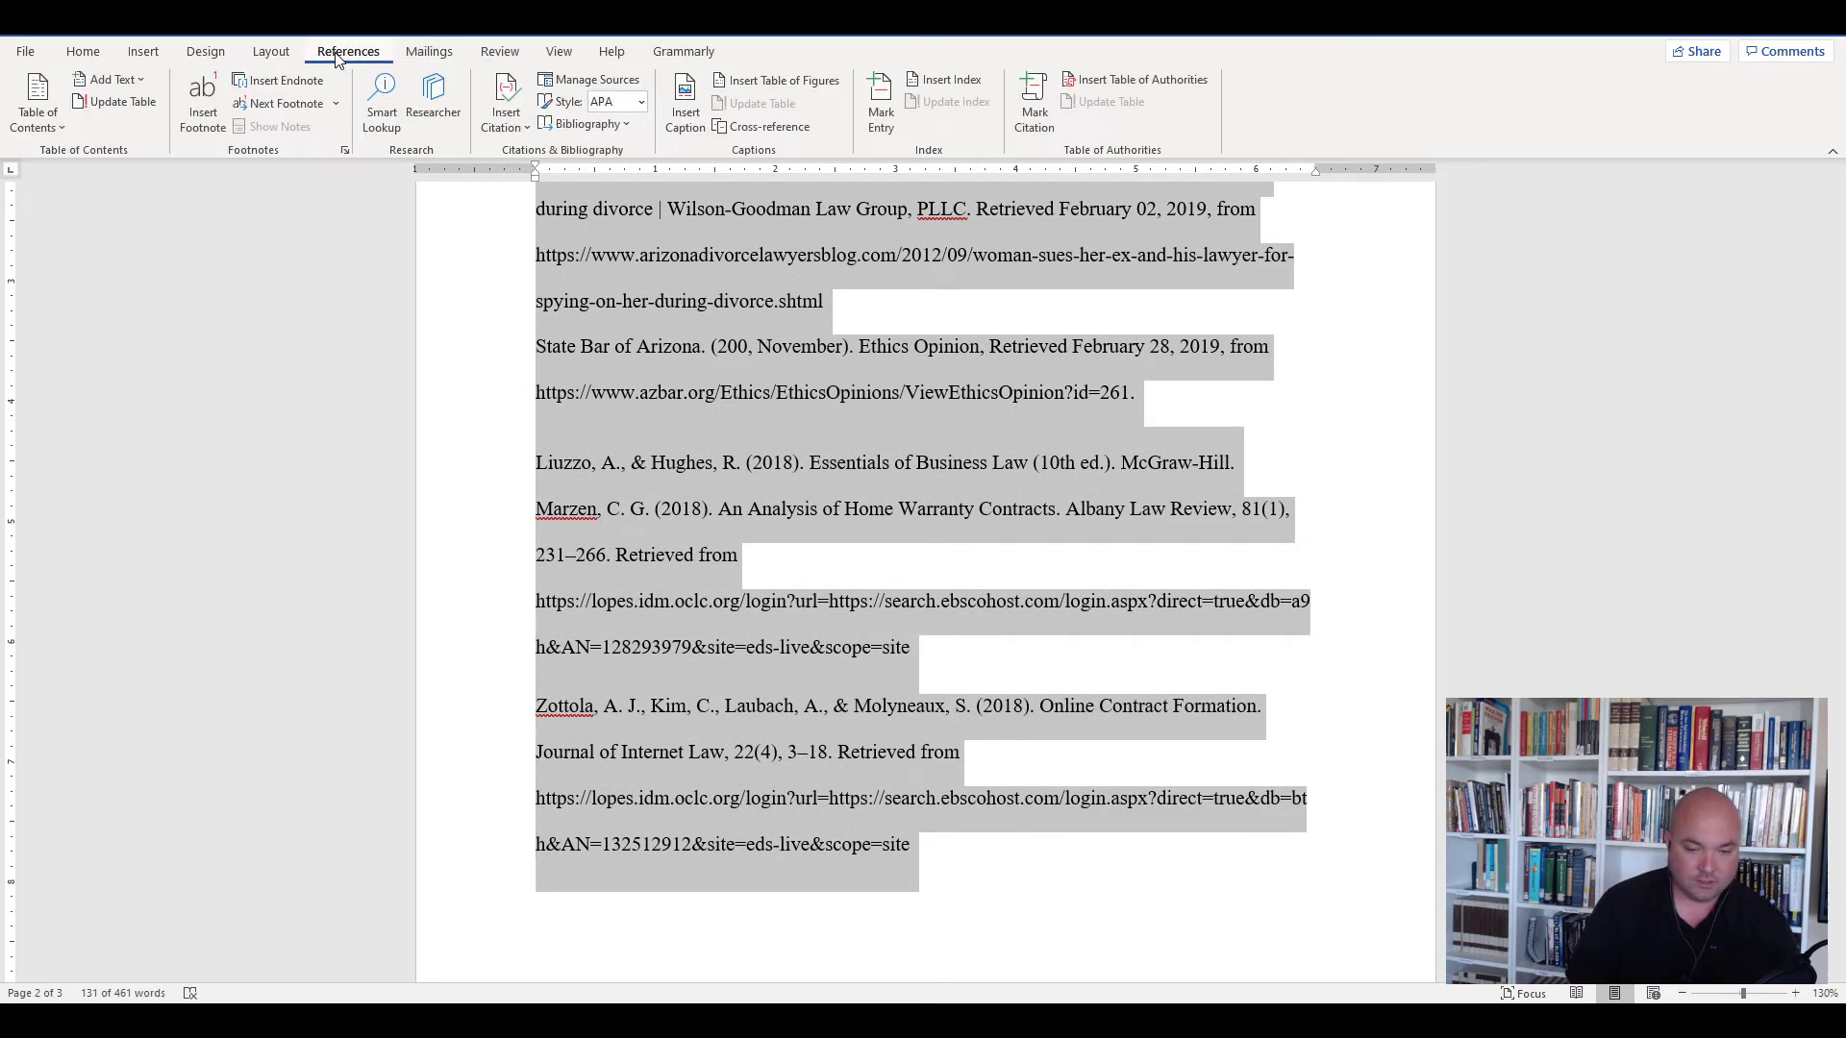
{"action": "left_click", "coordinate": [80, 53]}
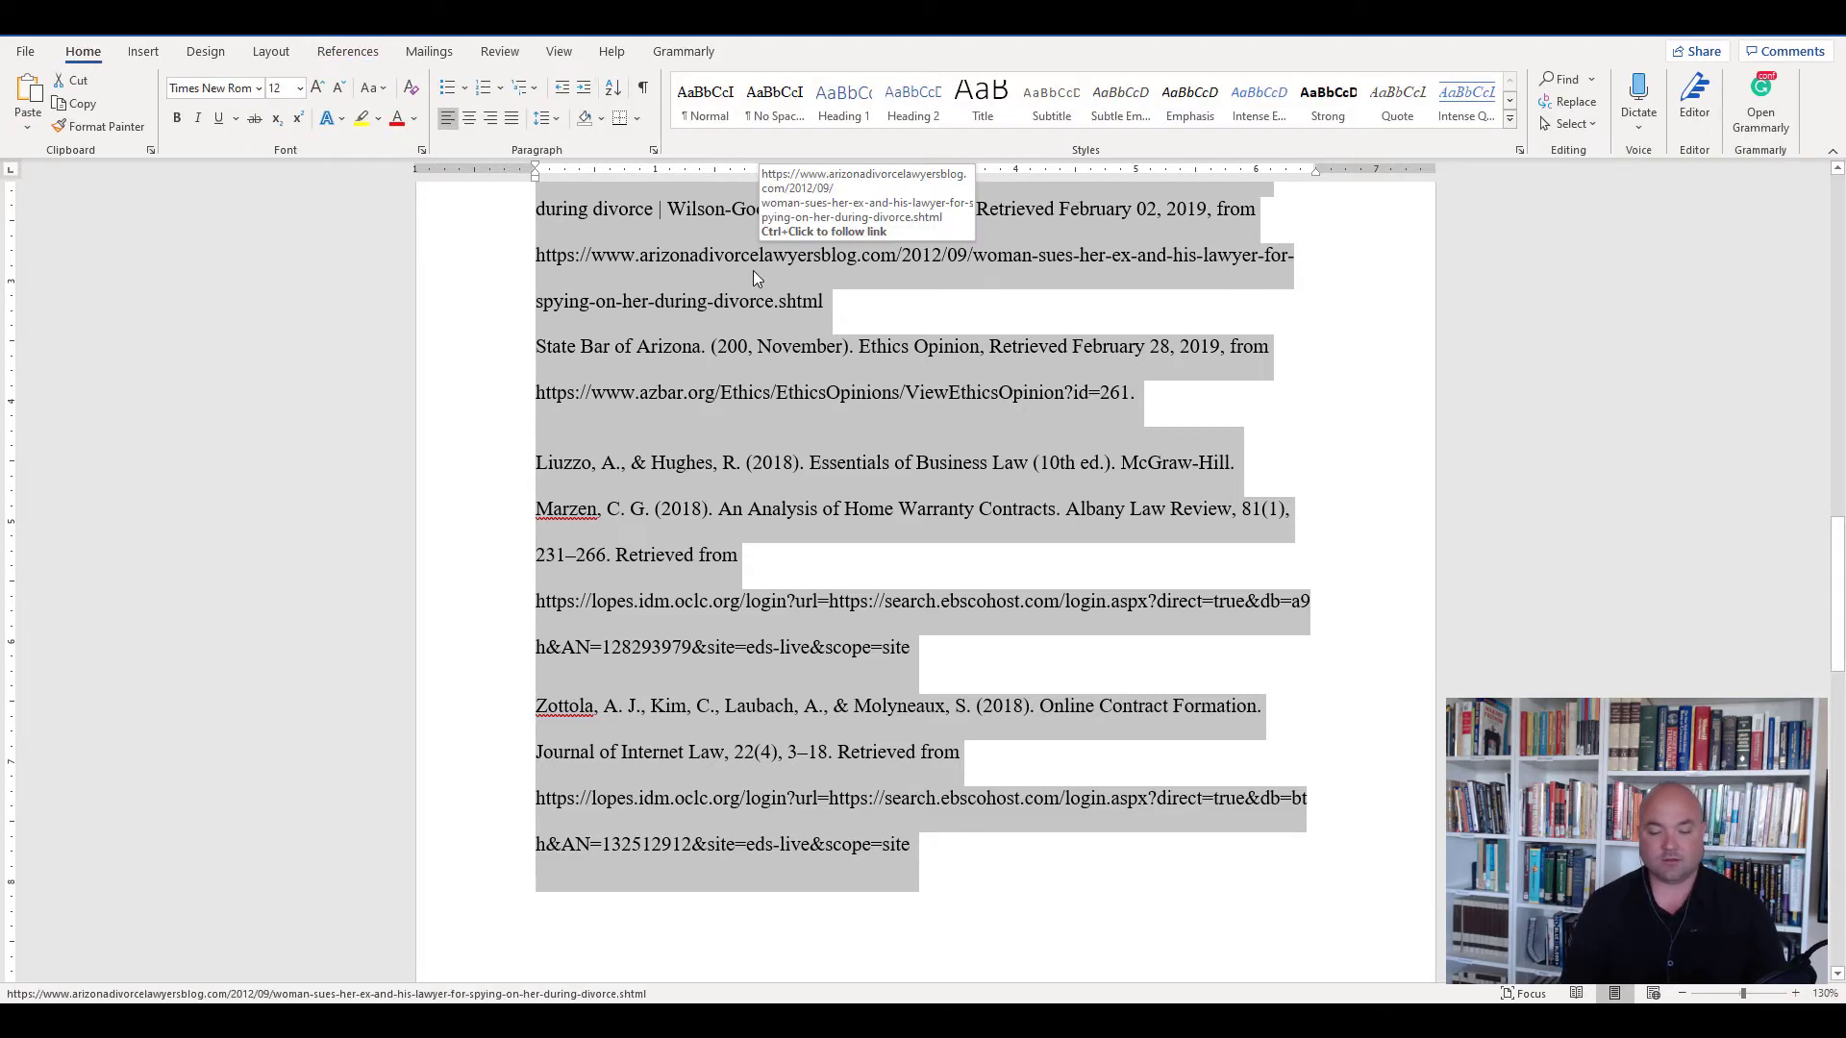
{"action": "left_click", "coordinate": [654, 151]}
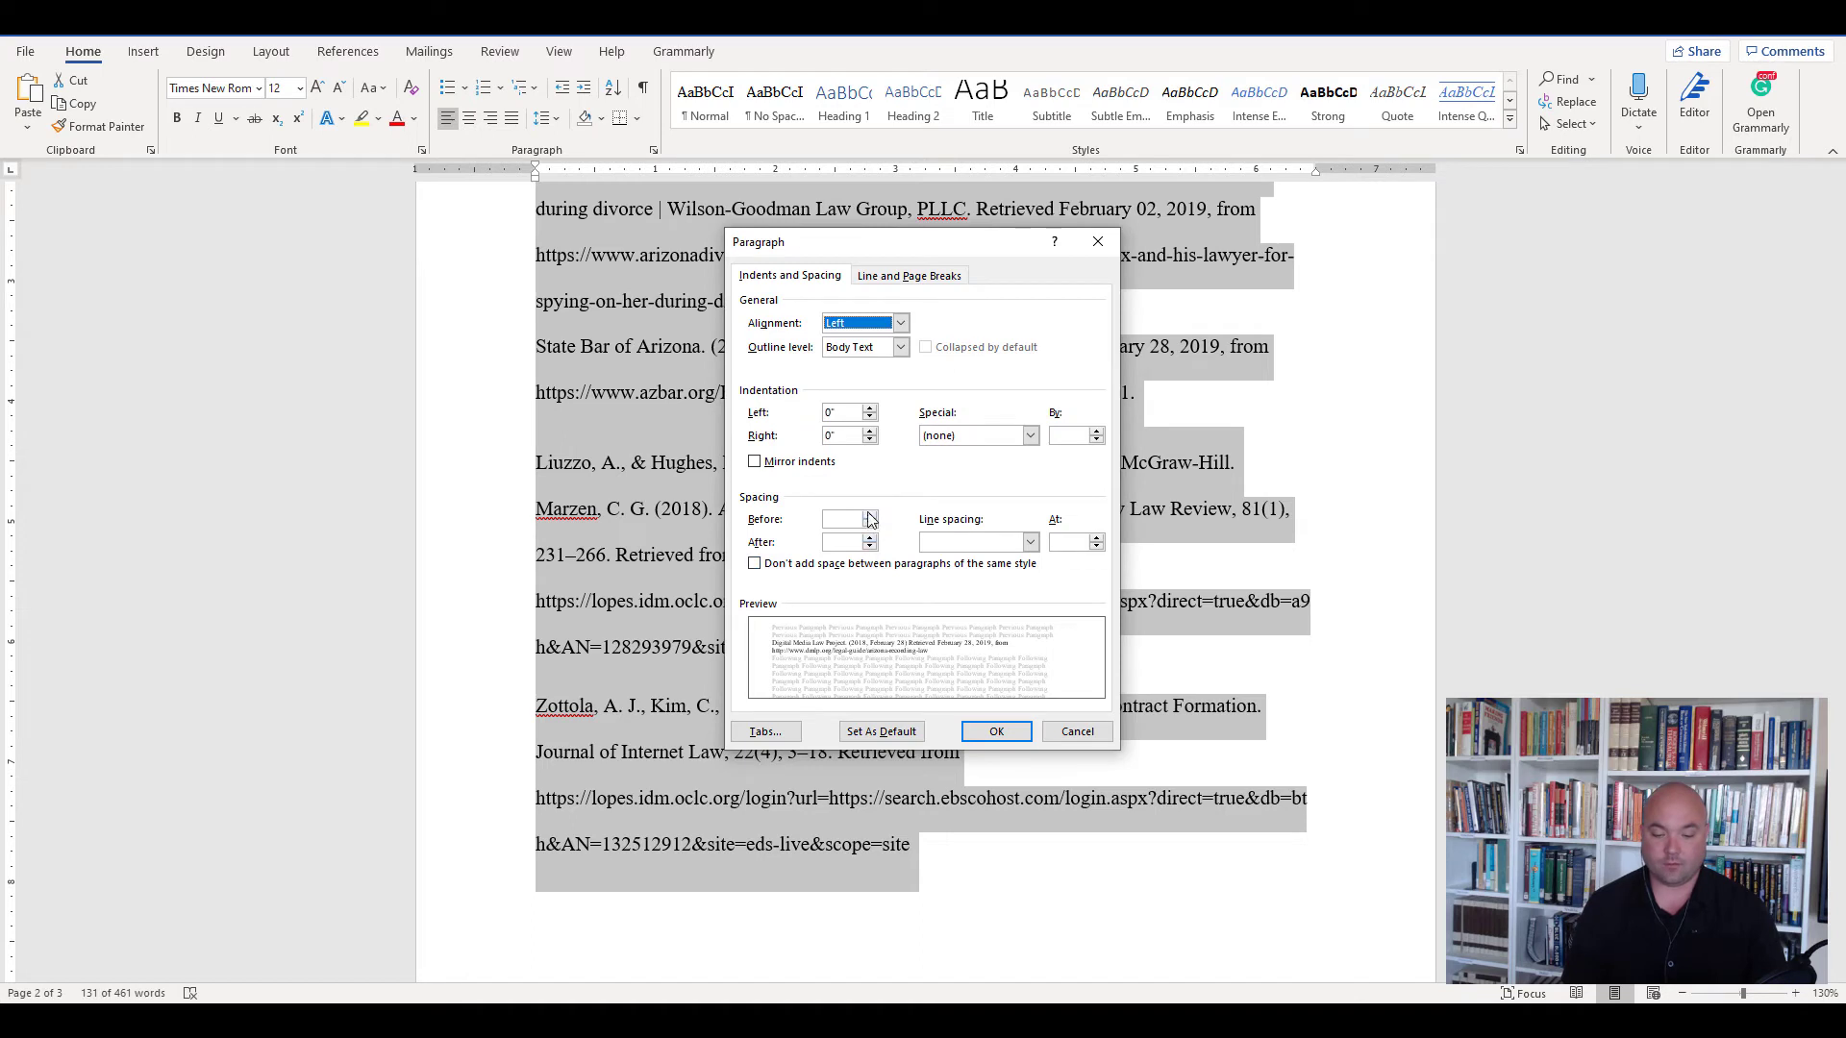
{"action": "left_click", "coordinate": [869, 524]}
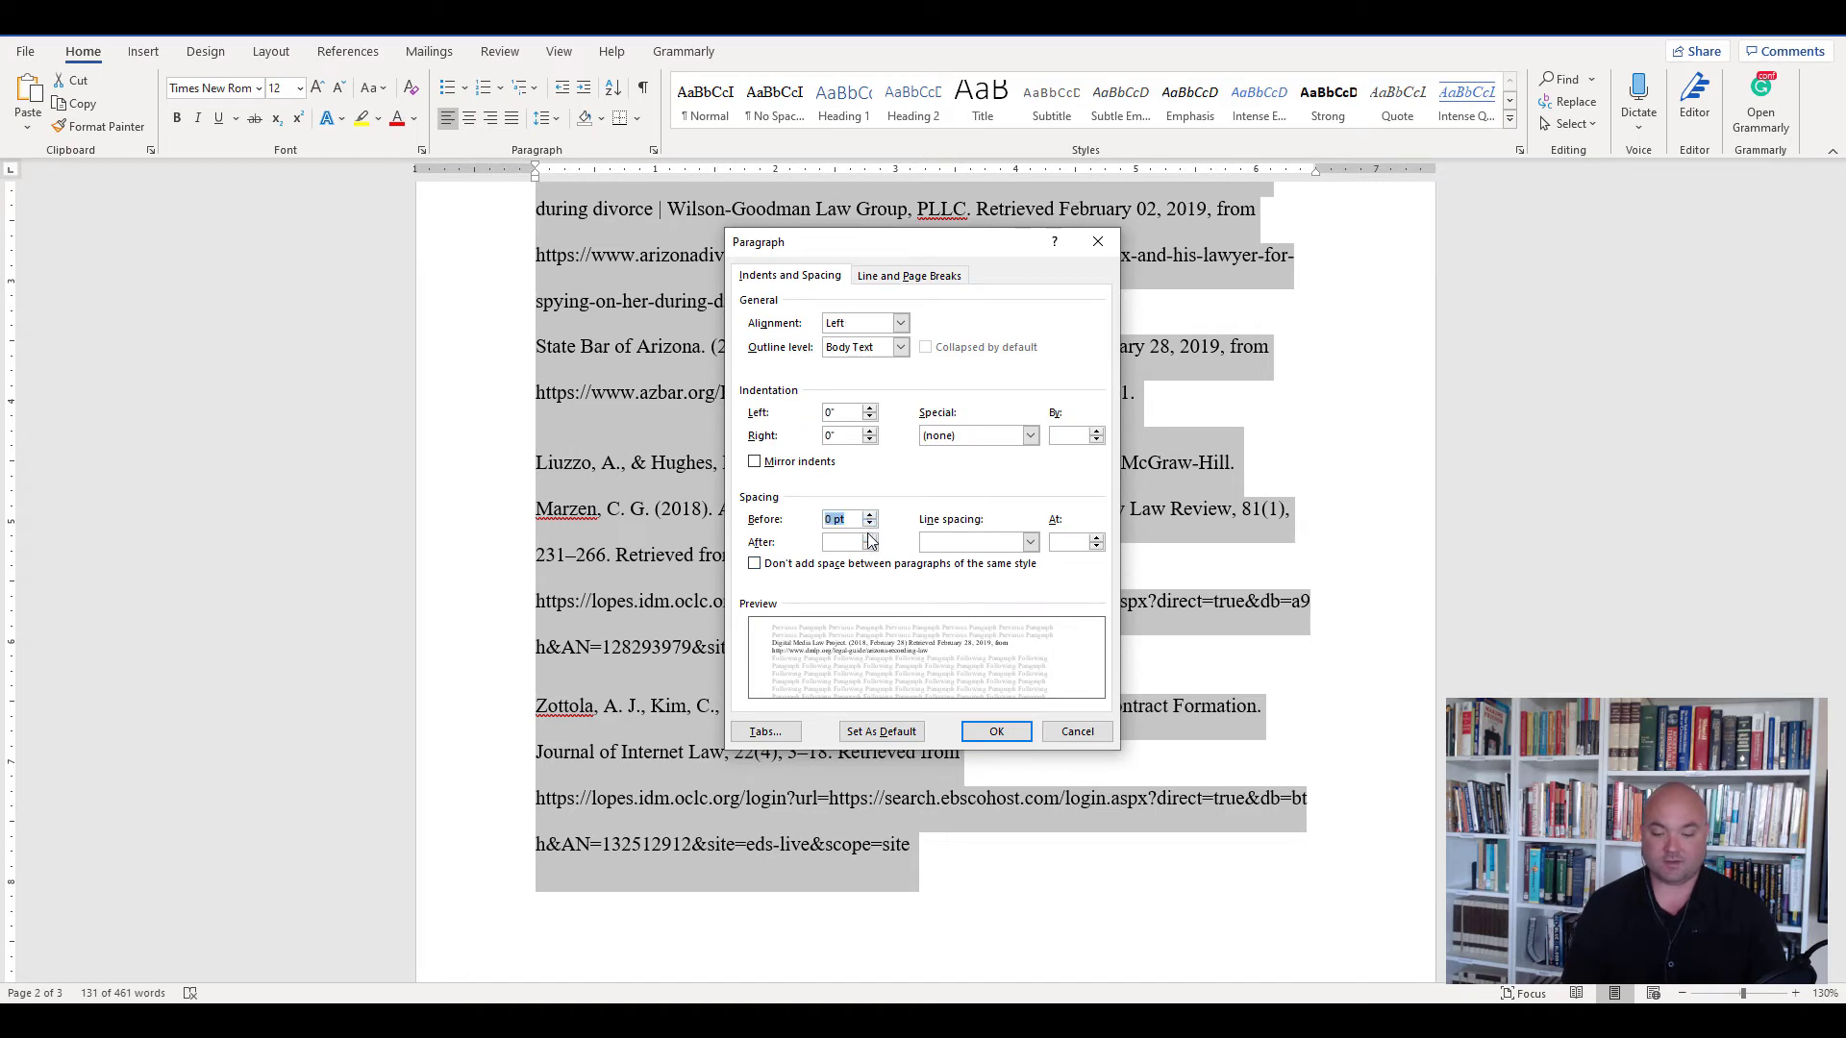
{"action": "left_click", "coordinate": [869, 544]}
{"action": "left_click", "coordinate": [975, 544]}
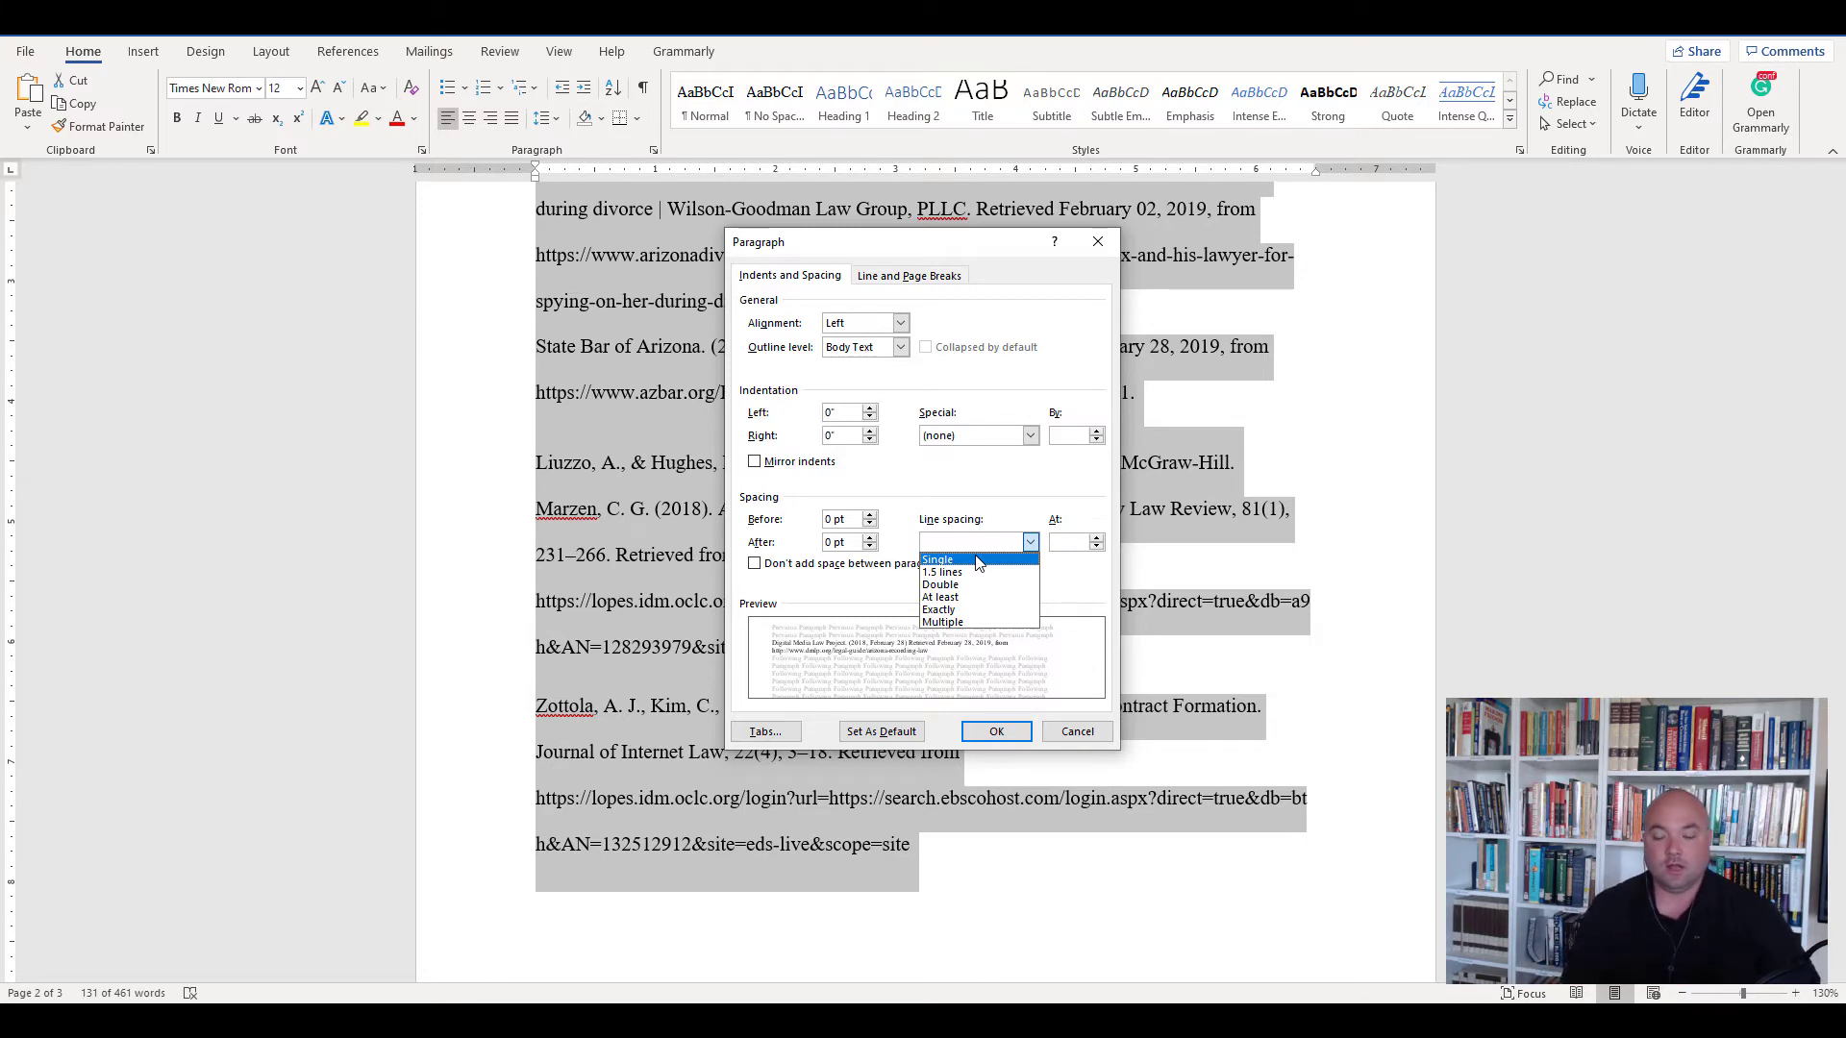
{"action": "left_click", "coordinate": [978, 562]}
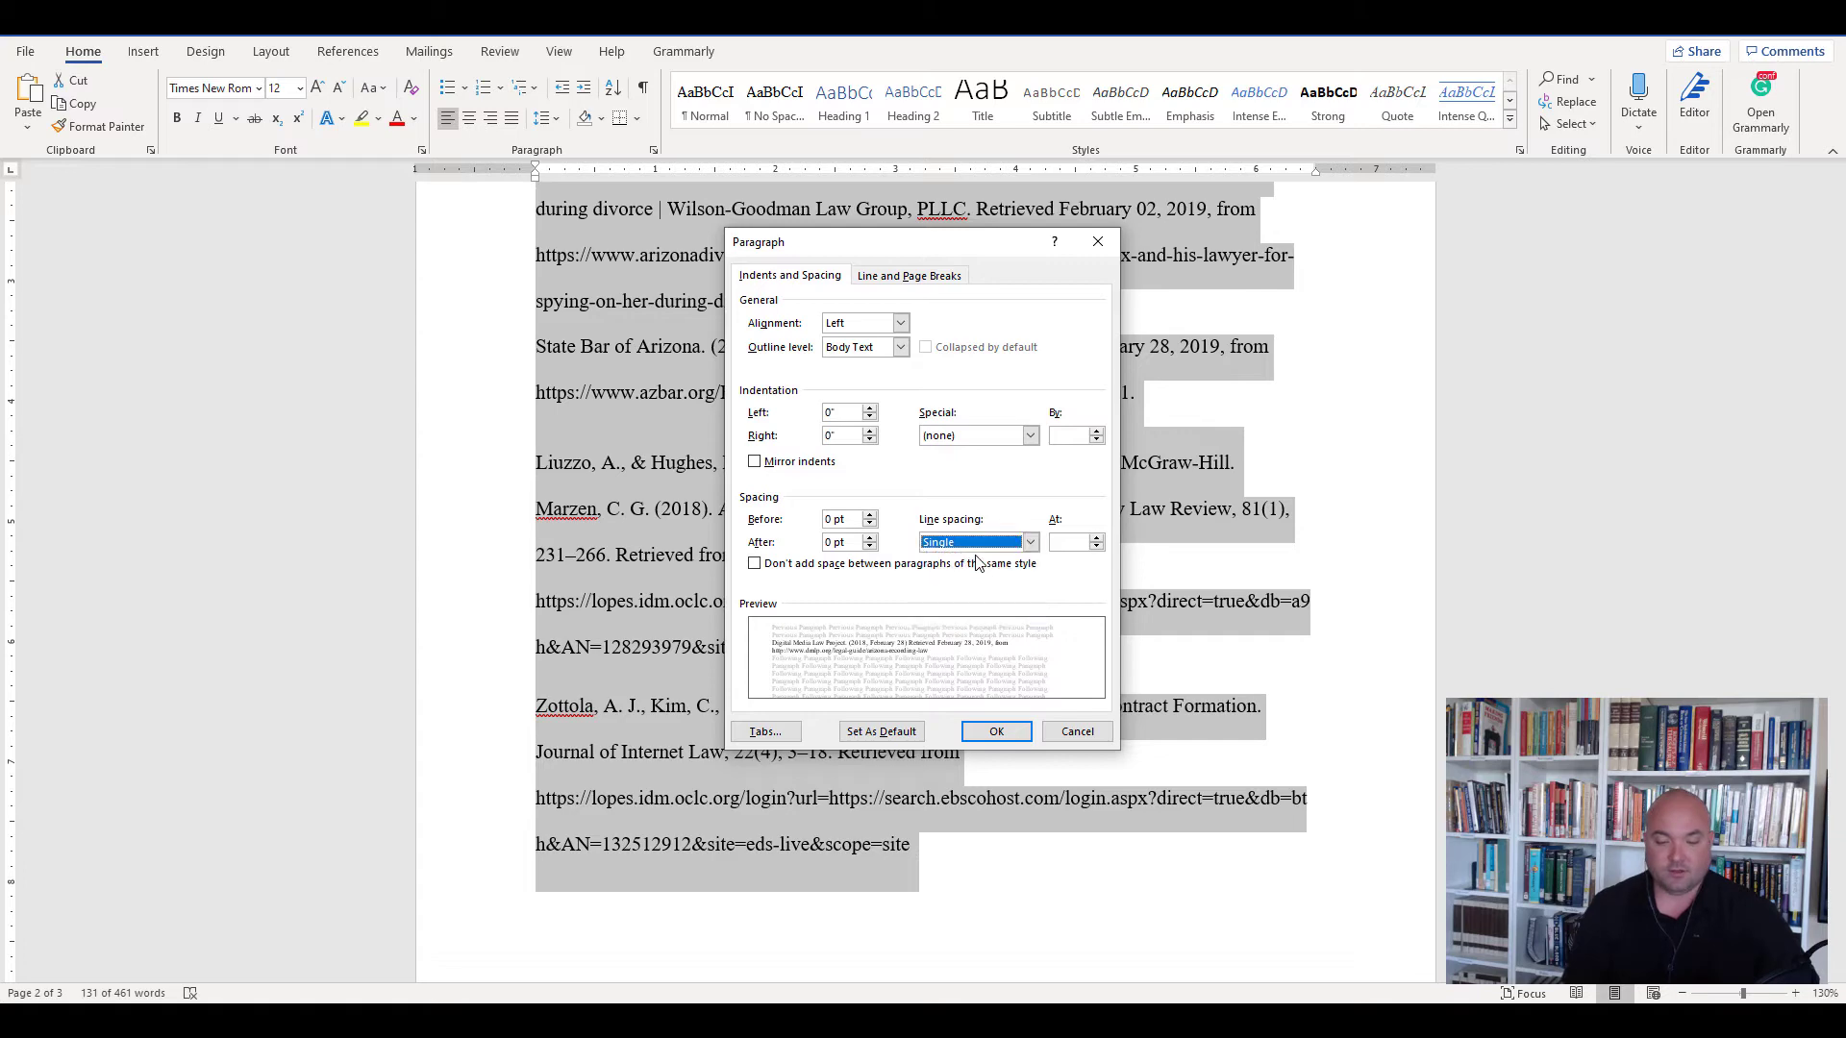
{"action": "left_click", "coordinate": [994, 733]}
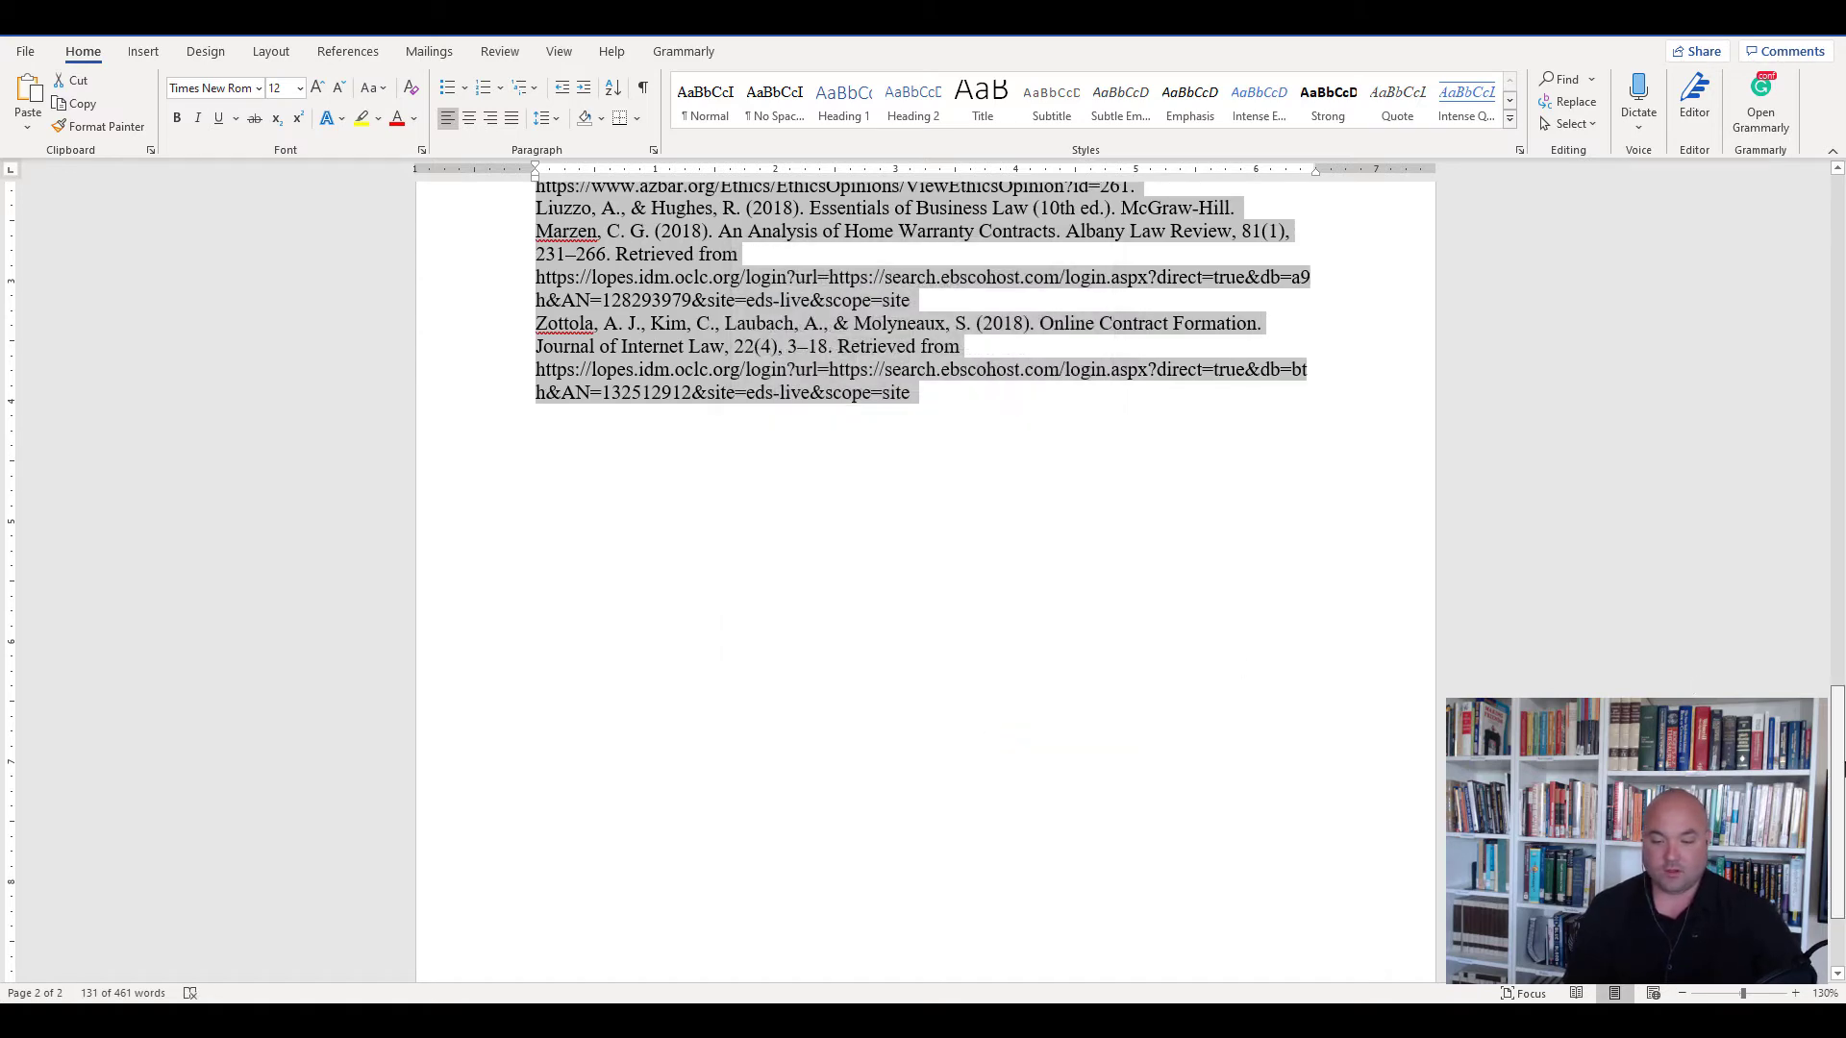
Change the line spacing of all reference entries to double.
{"action": "scroll", "coordinate": [1841, 767], "scroll_direction": "up", "scroll_amount": 5}
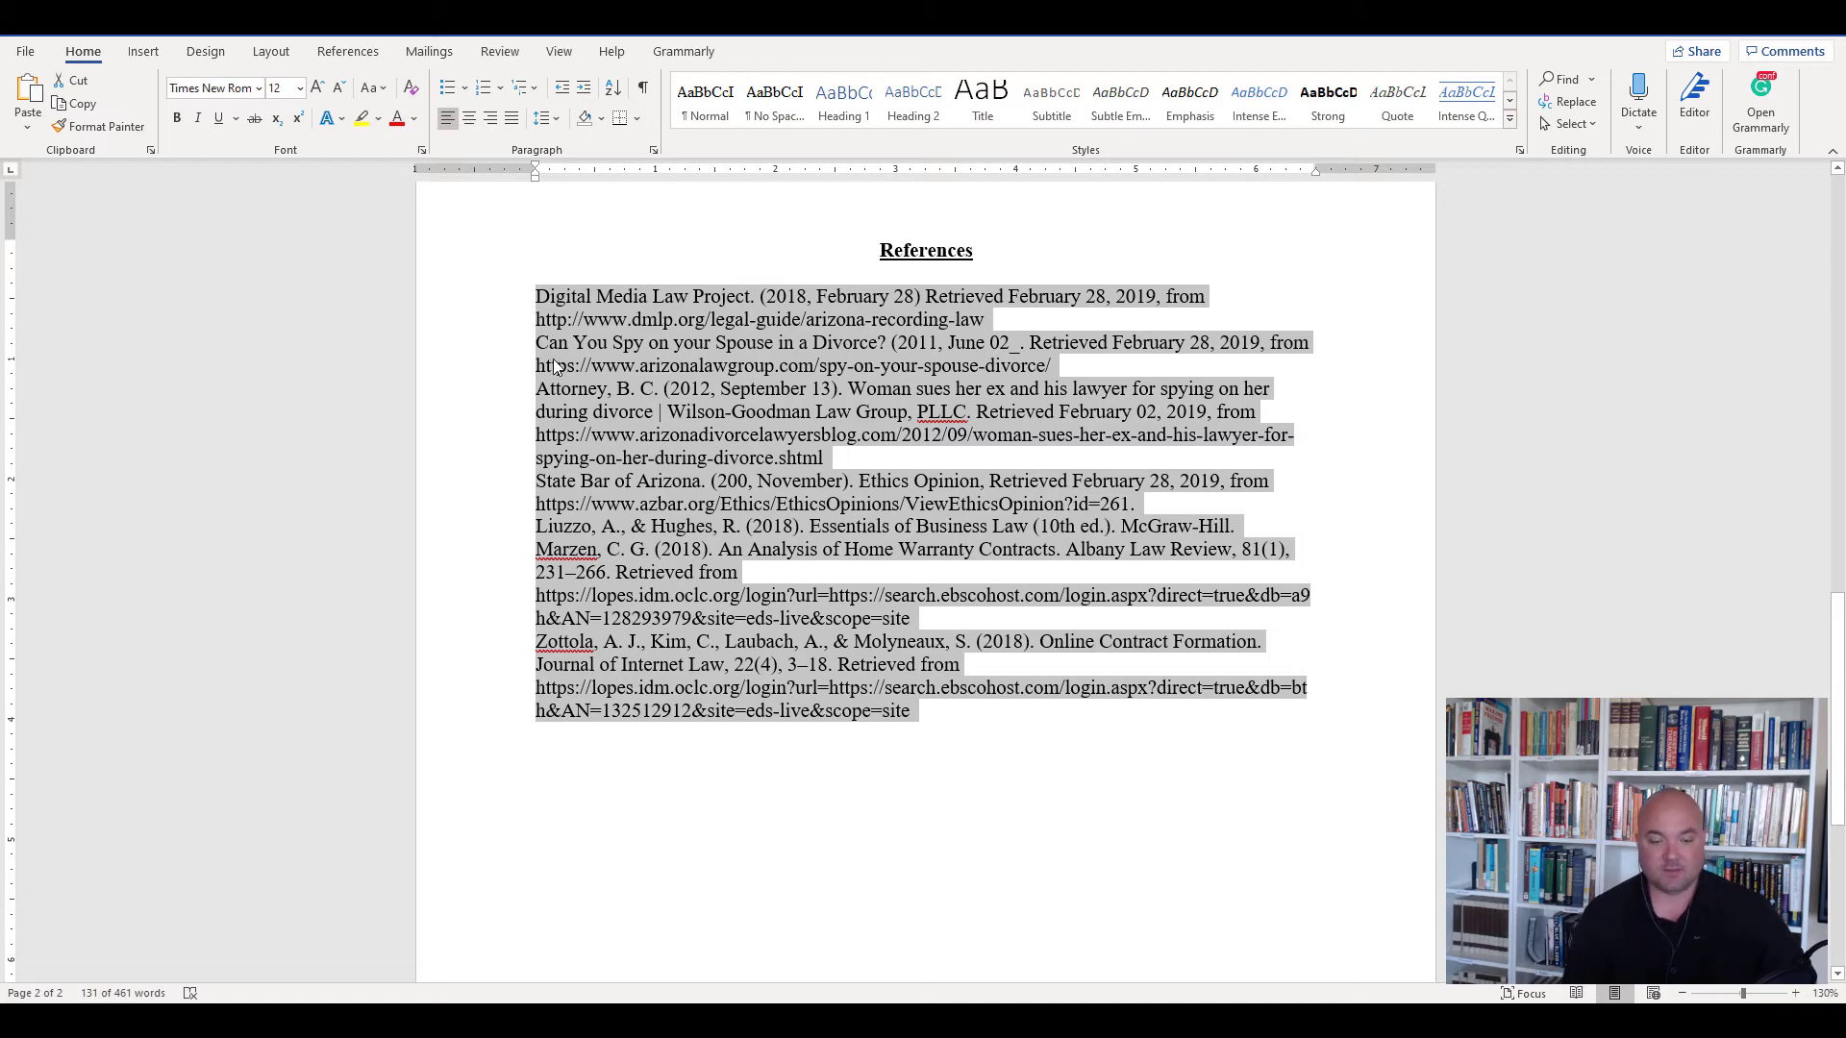
{"action": "left_click", "coordinate": [653, 153]}
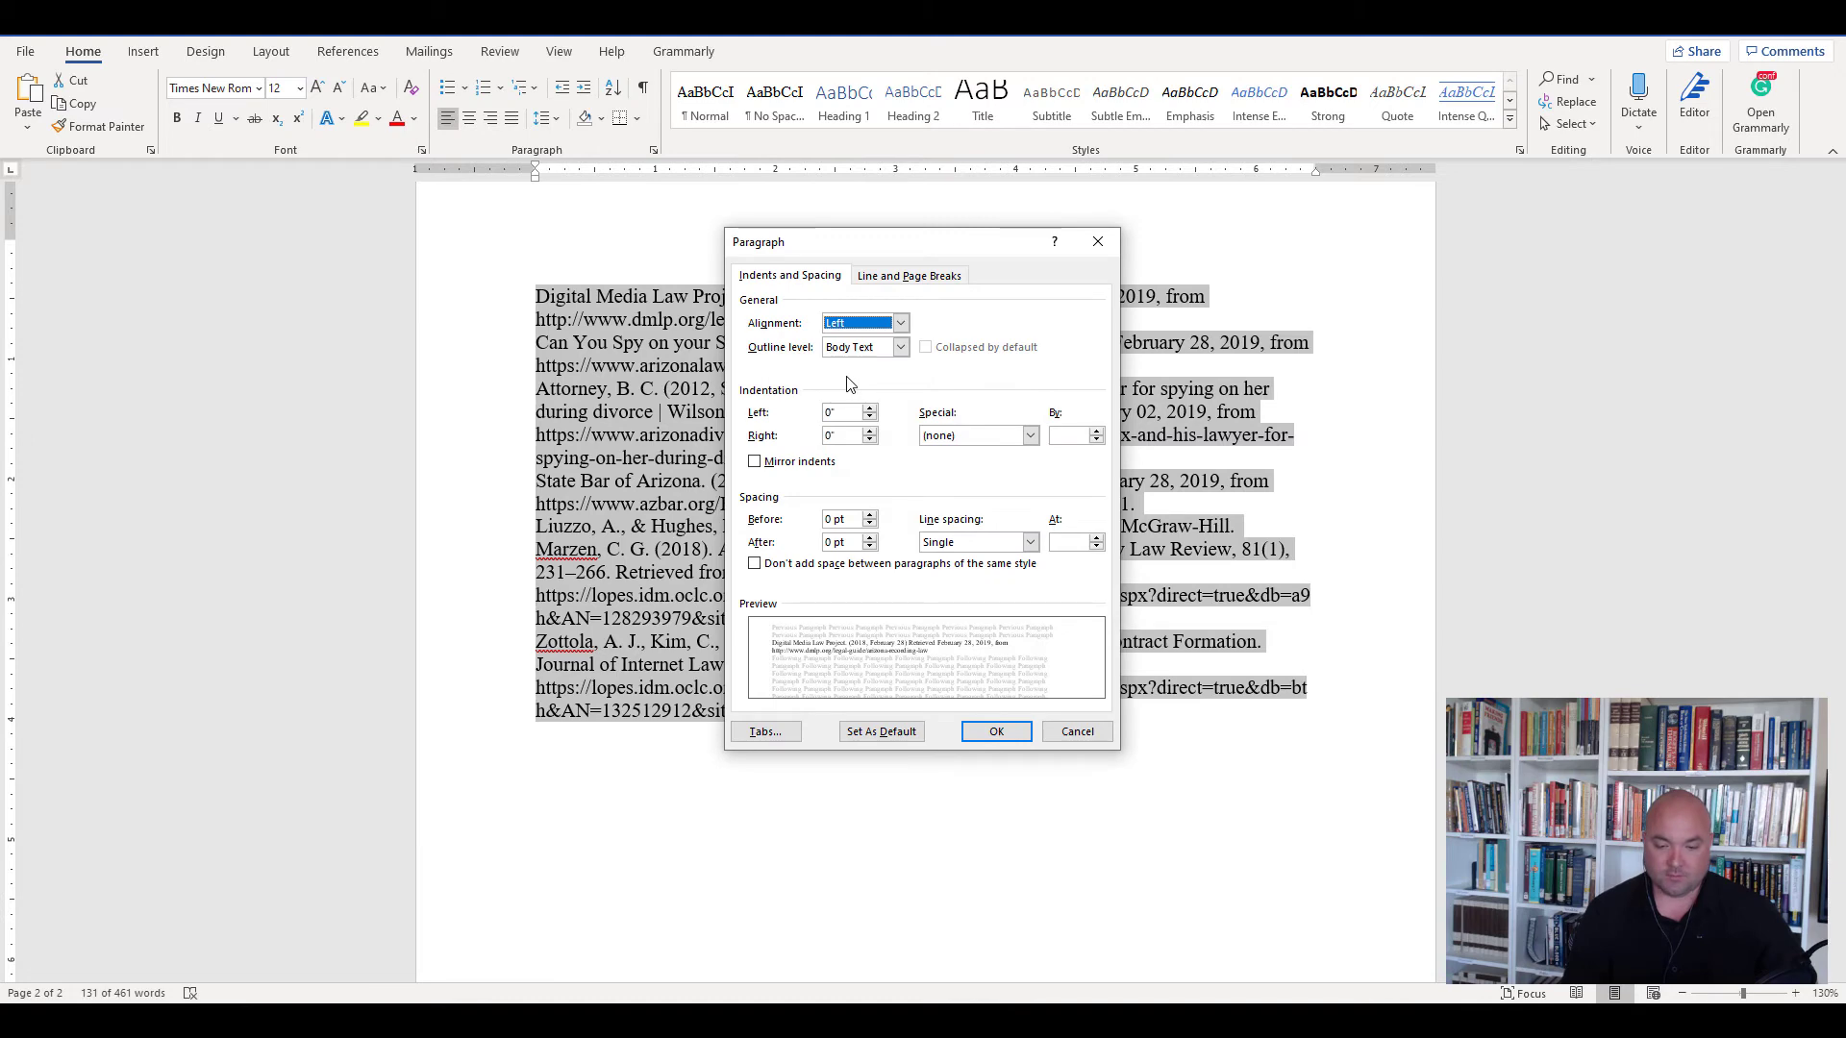
{"action": "left_click", "coordinate": [1104, 243]}
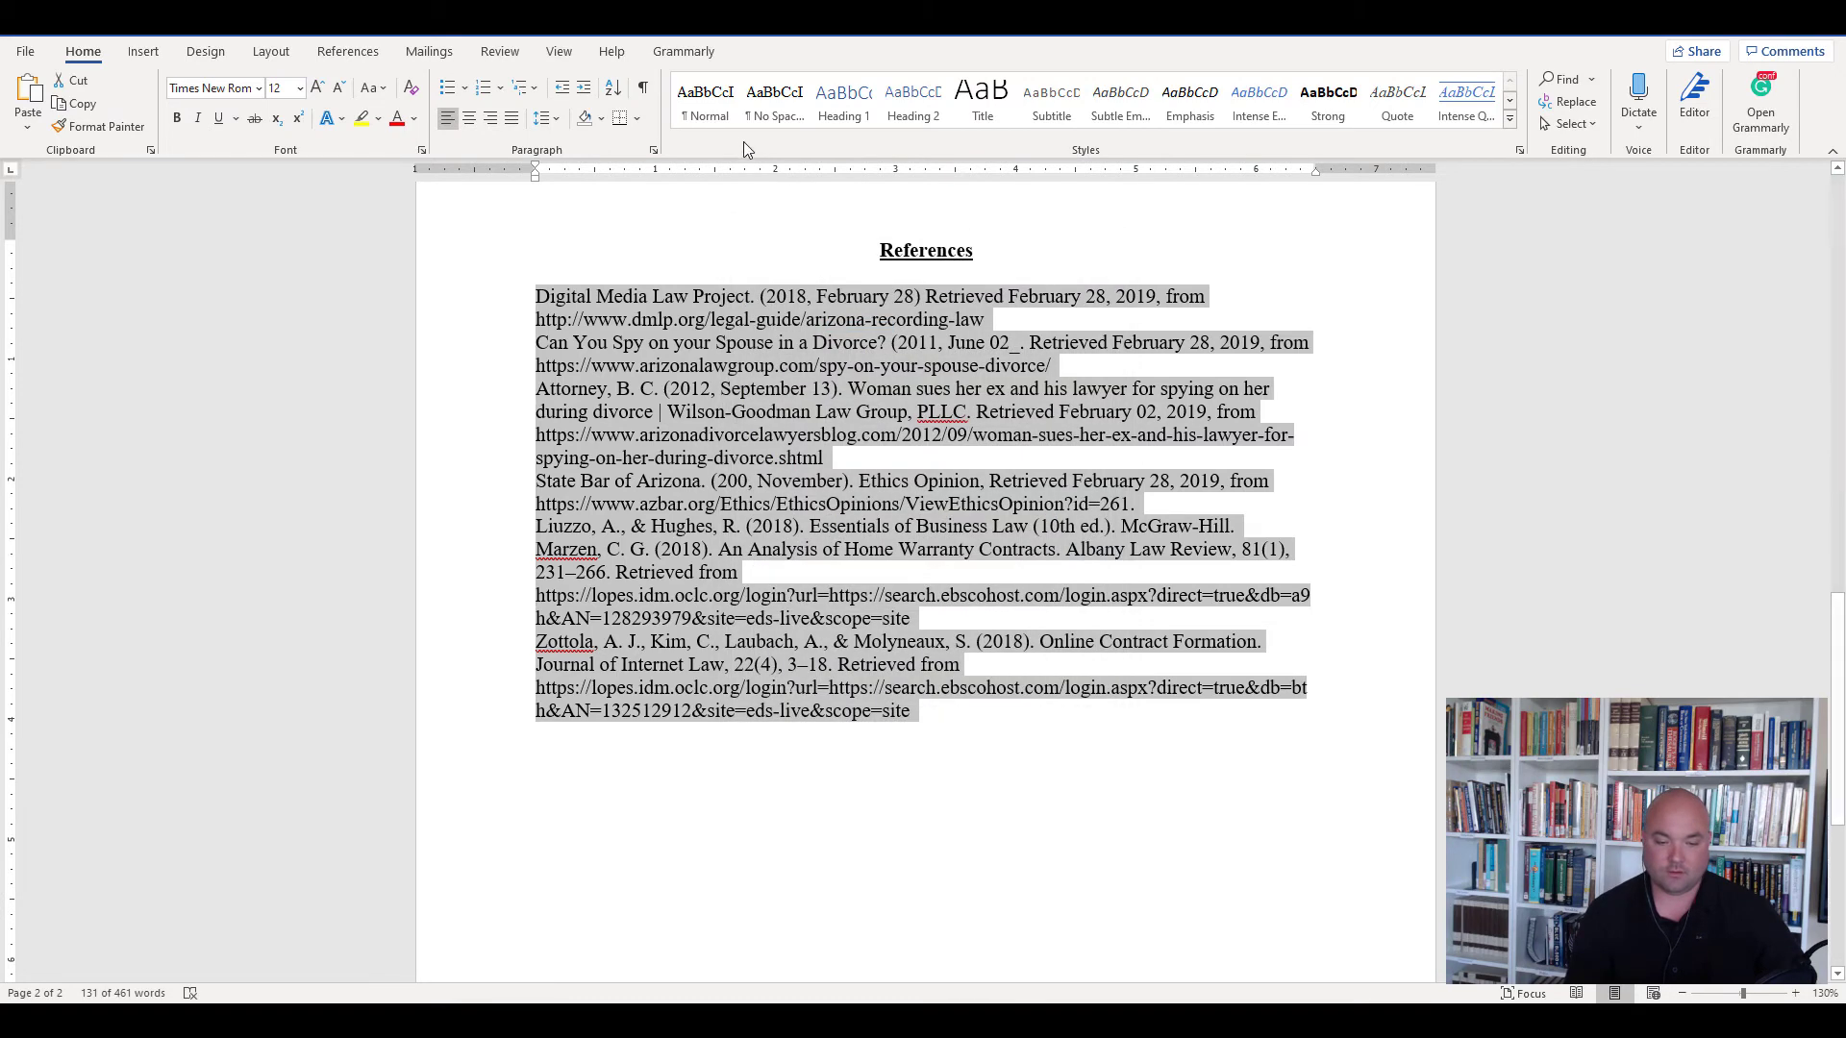
{"action": "left_click", "coordinate": [655, 152]}
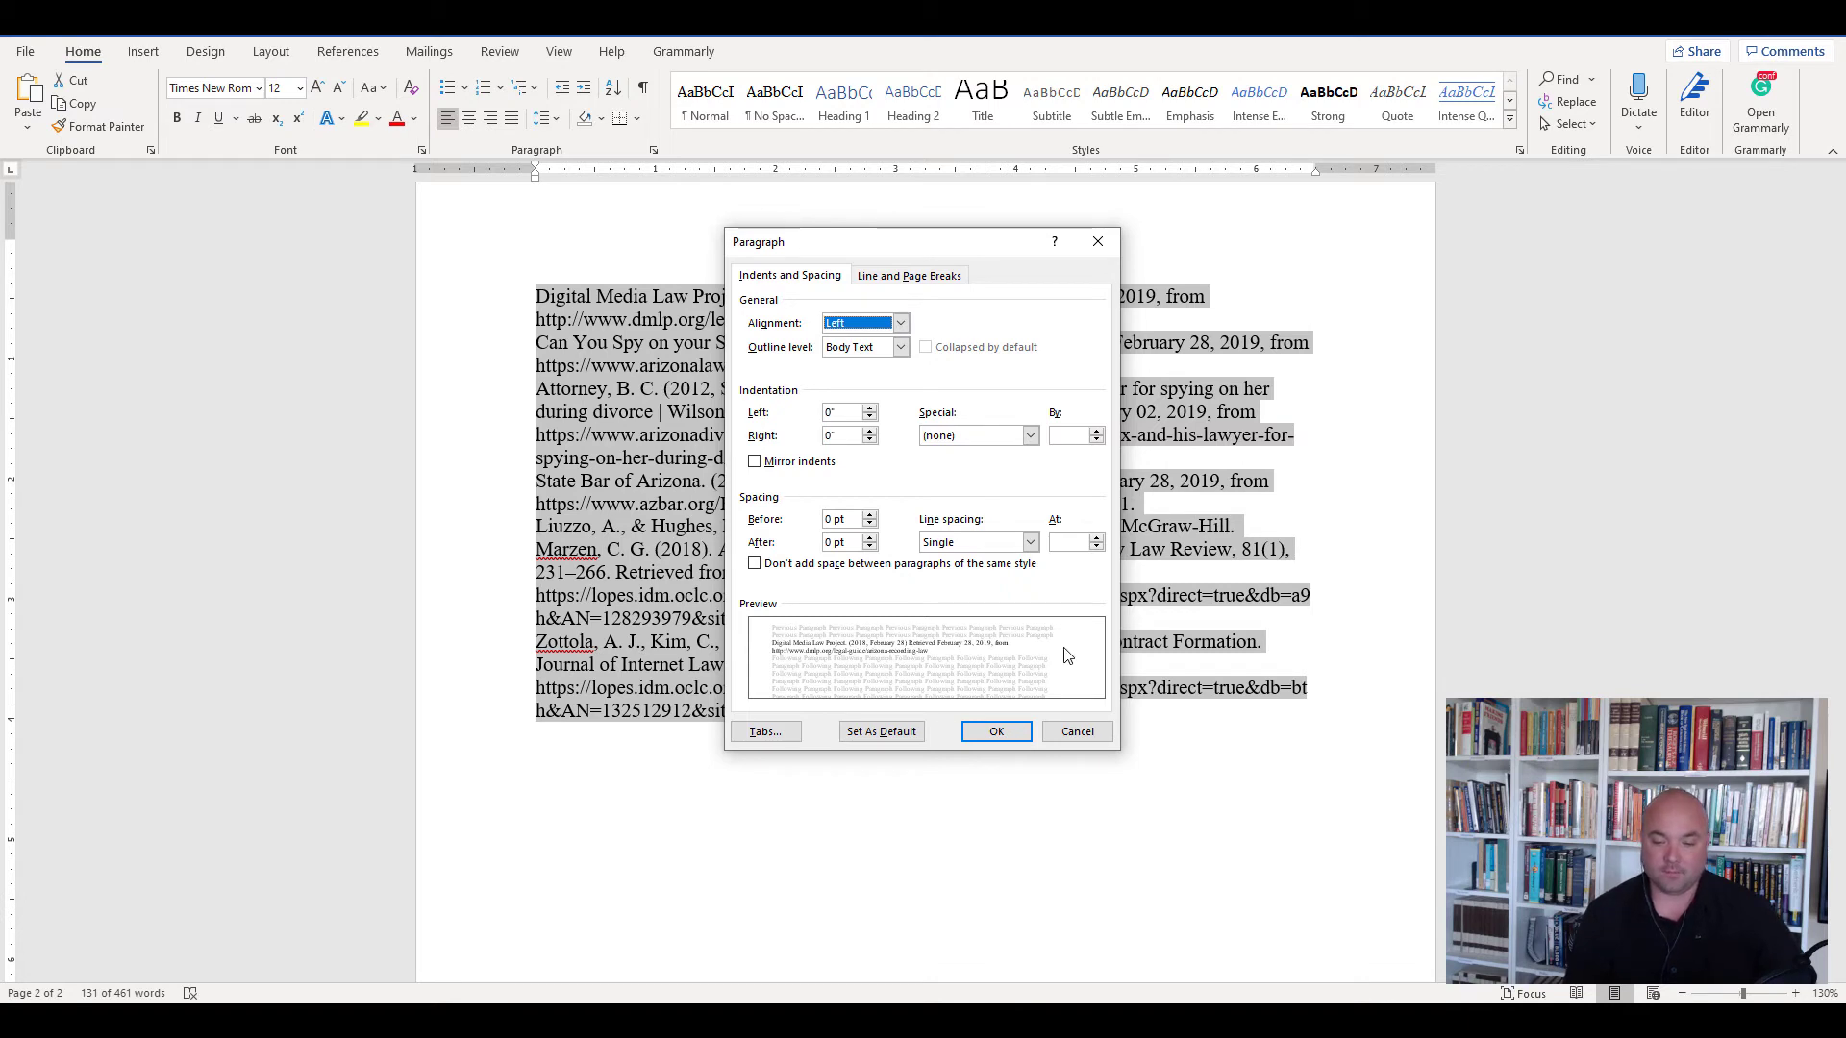
{"action": "left_click", "coordinate": [976, 546]}
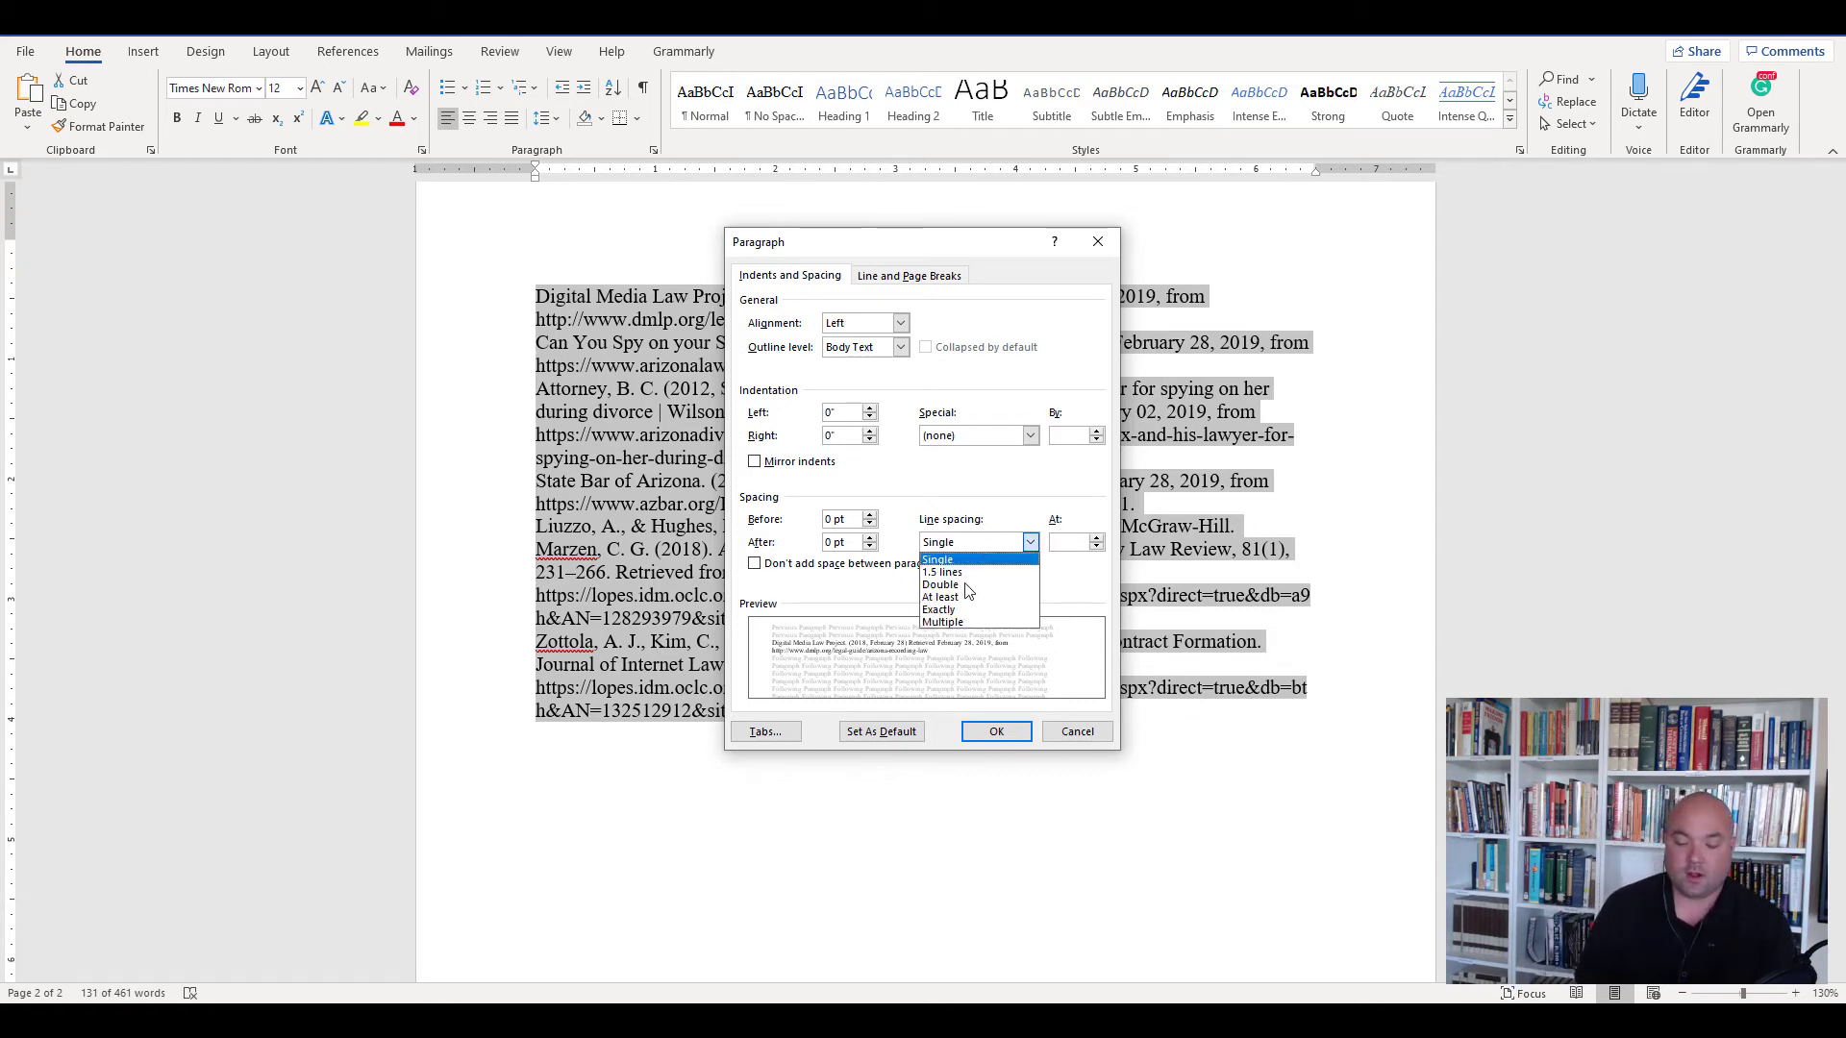
{"action": "left_click", "coordinate": [965, 589]}
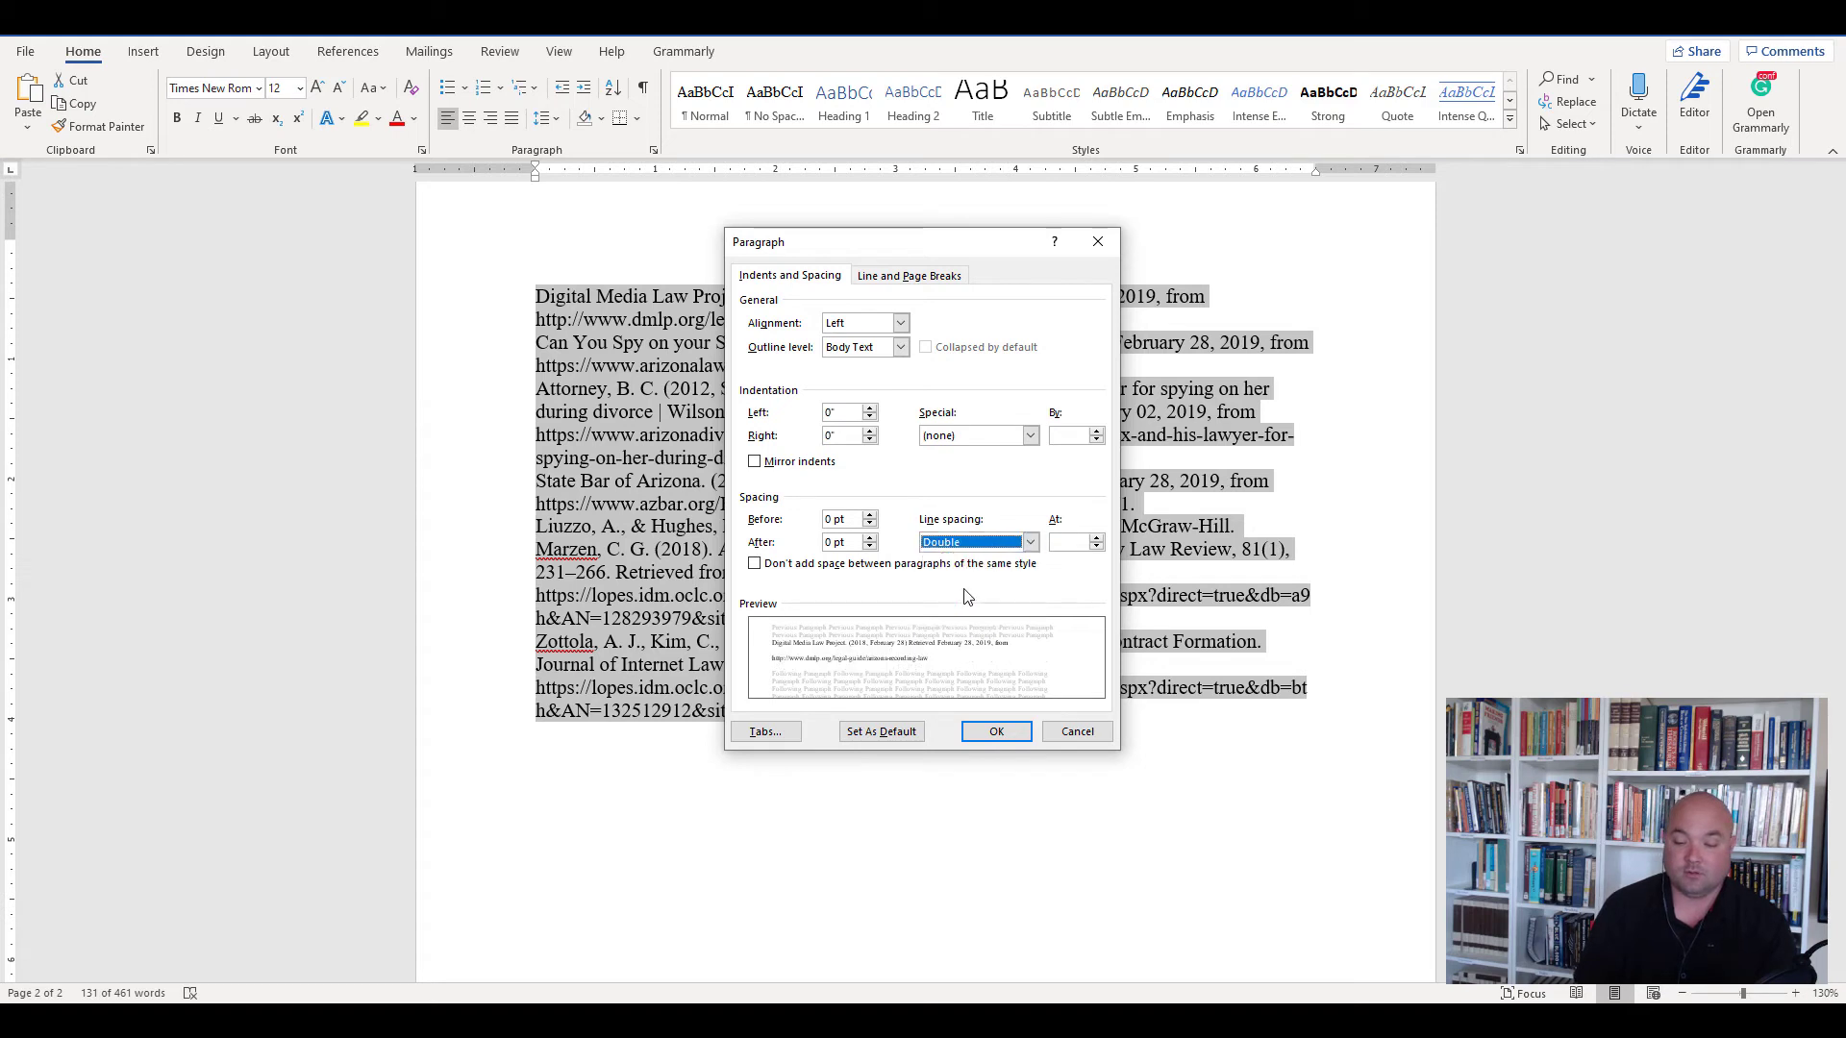
{"action": "left_click", "coordinate": [995, 733]}
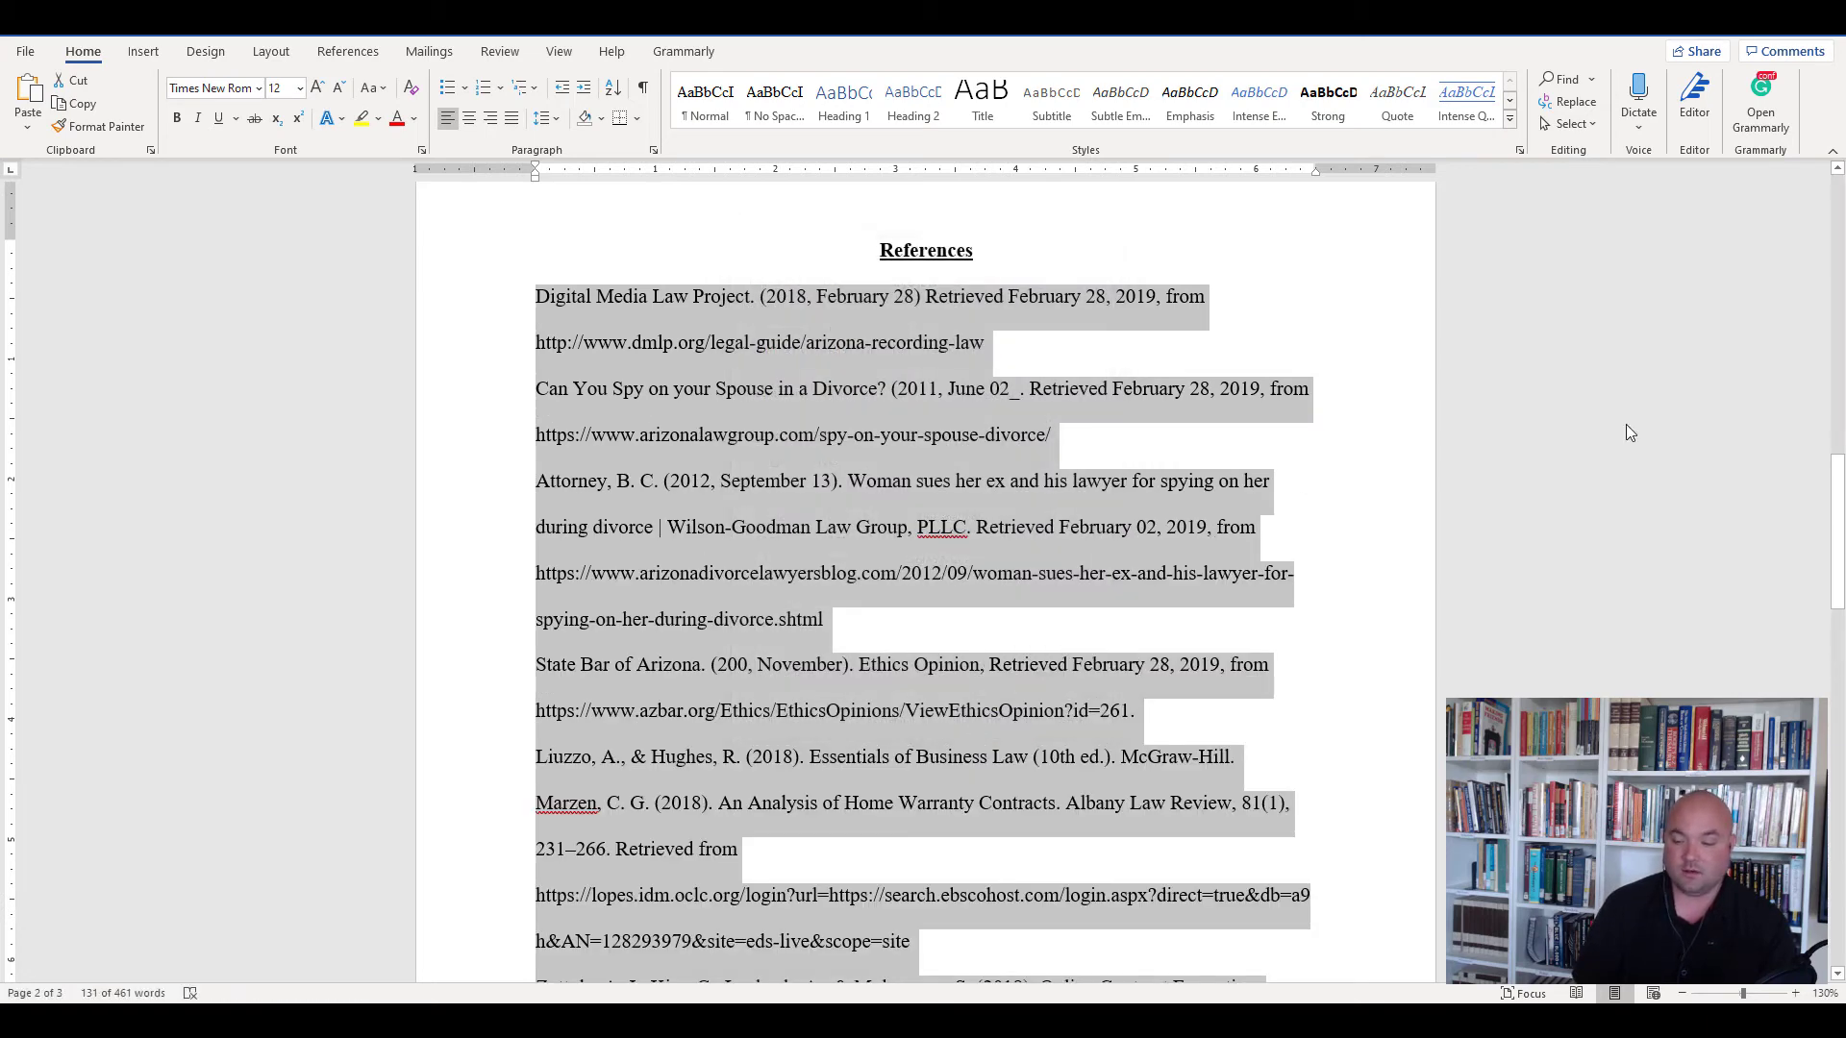
Try a hanging indent of about 0.5 inch on the first two references individually, and undo both indents.
{"action": "mouse_move", "coordinate": [1841, 530]}
{"action": "left_mouse_down"}
{"action": "mouse_move", "coordinate": [1841, 635]}
{"action": "mouse_move", "coordinate": [1843, 539]}
{"action": "left_mouse_up"}
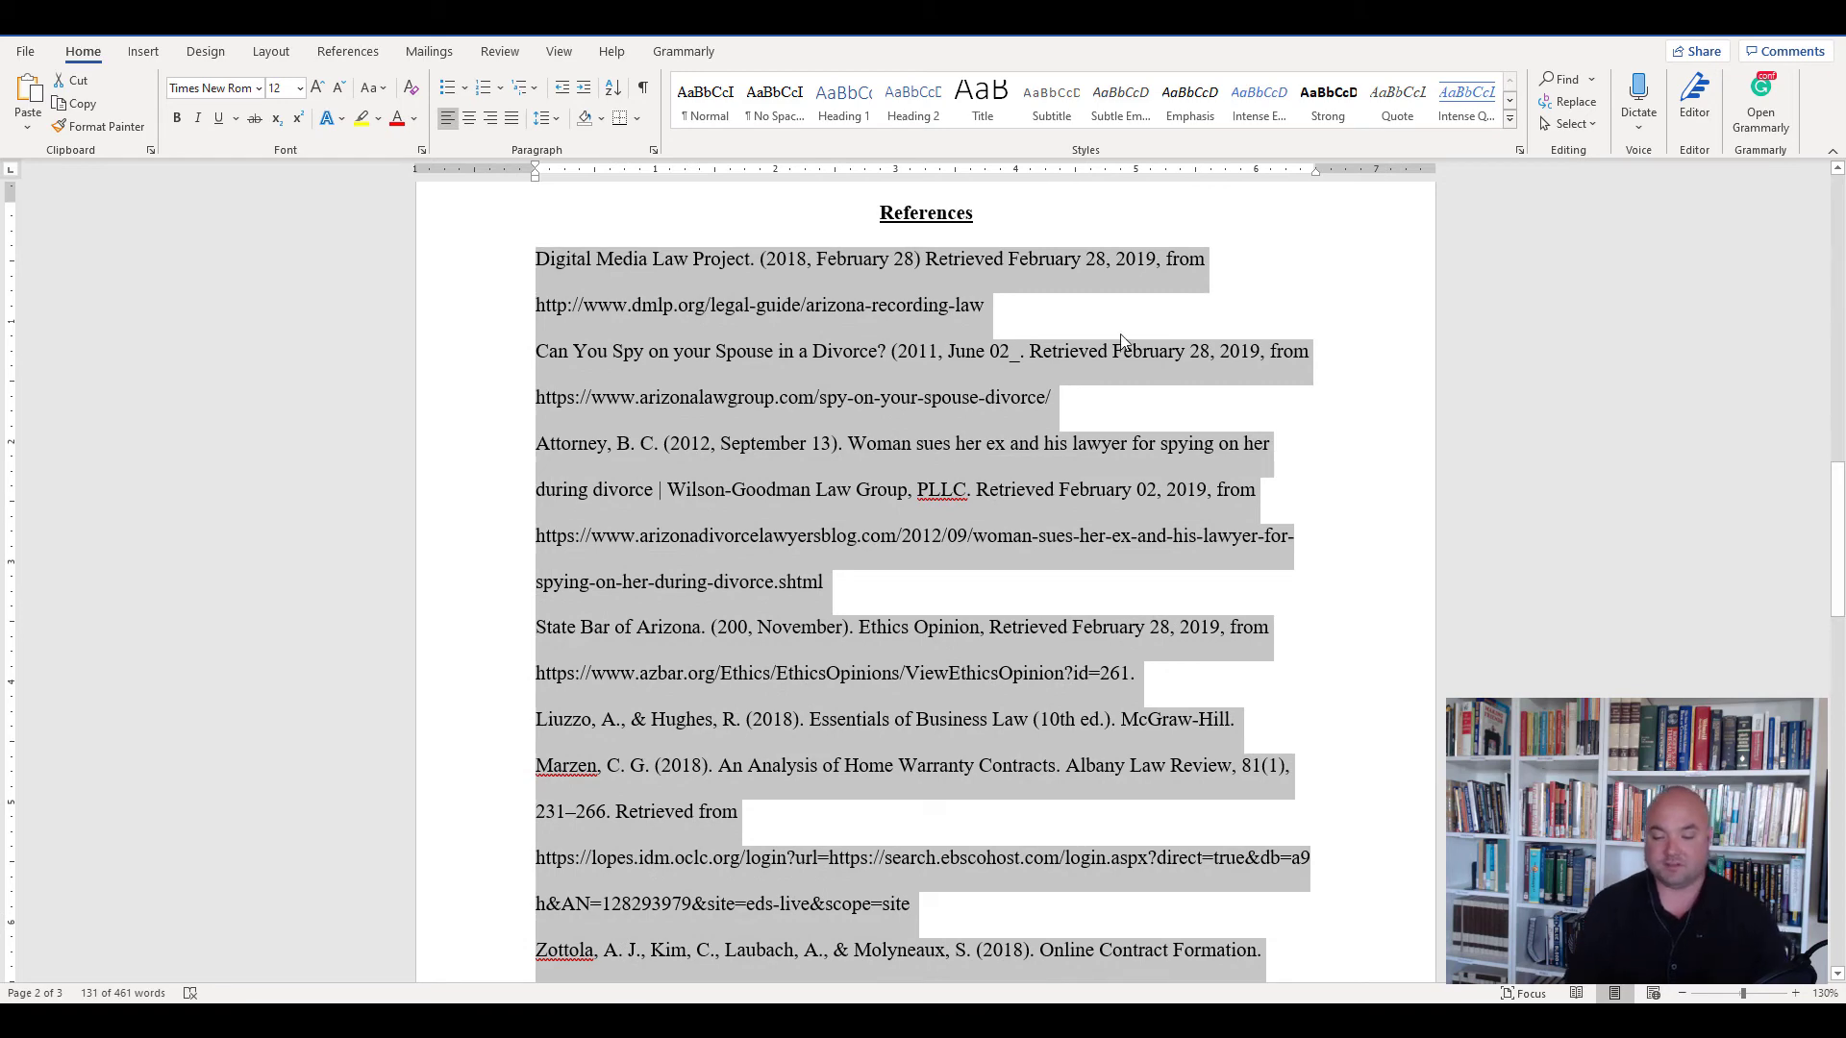
{"action": "left_click", "coordinate": [1057, 317]}
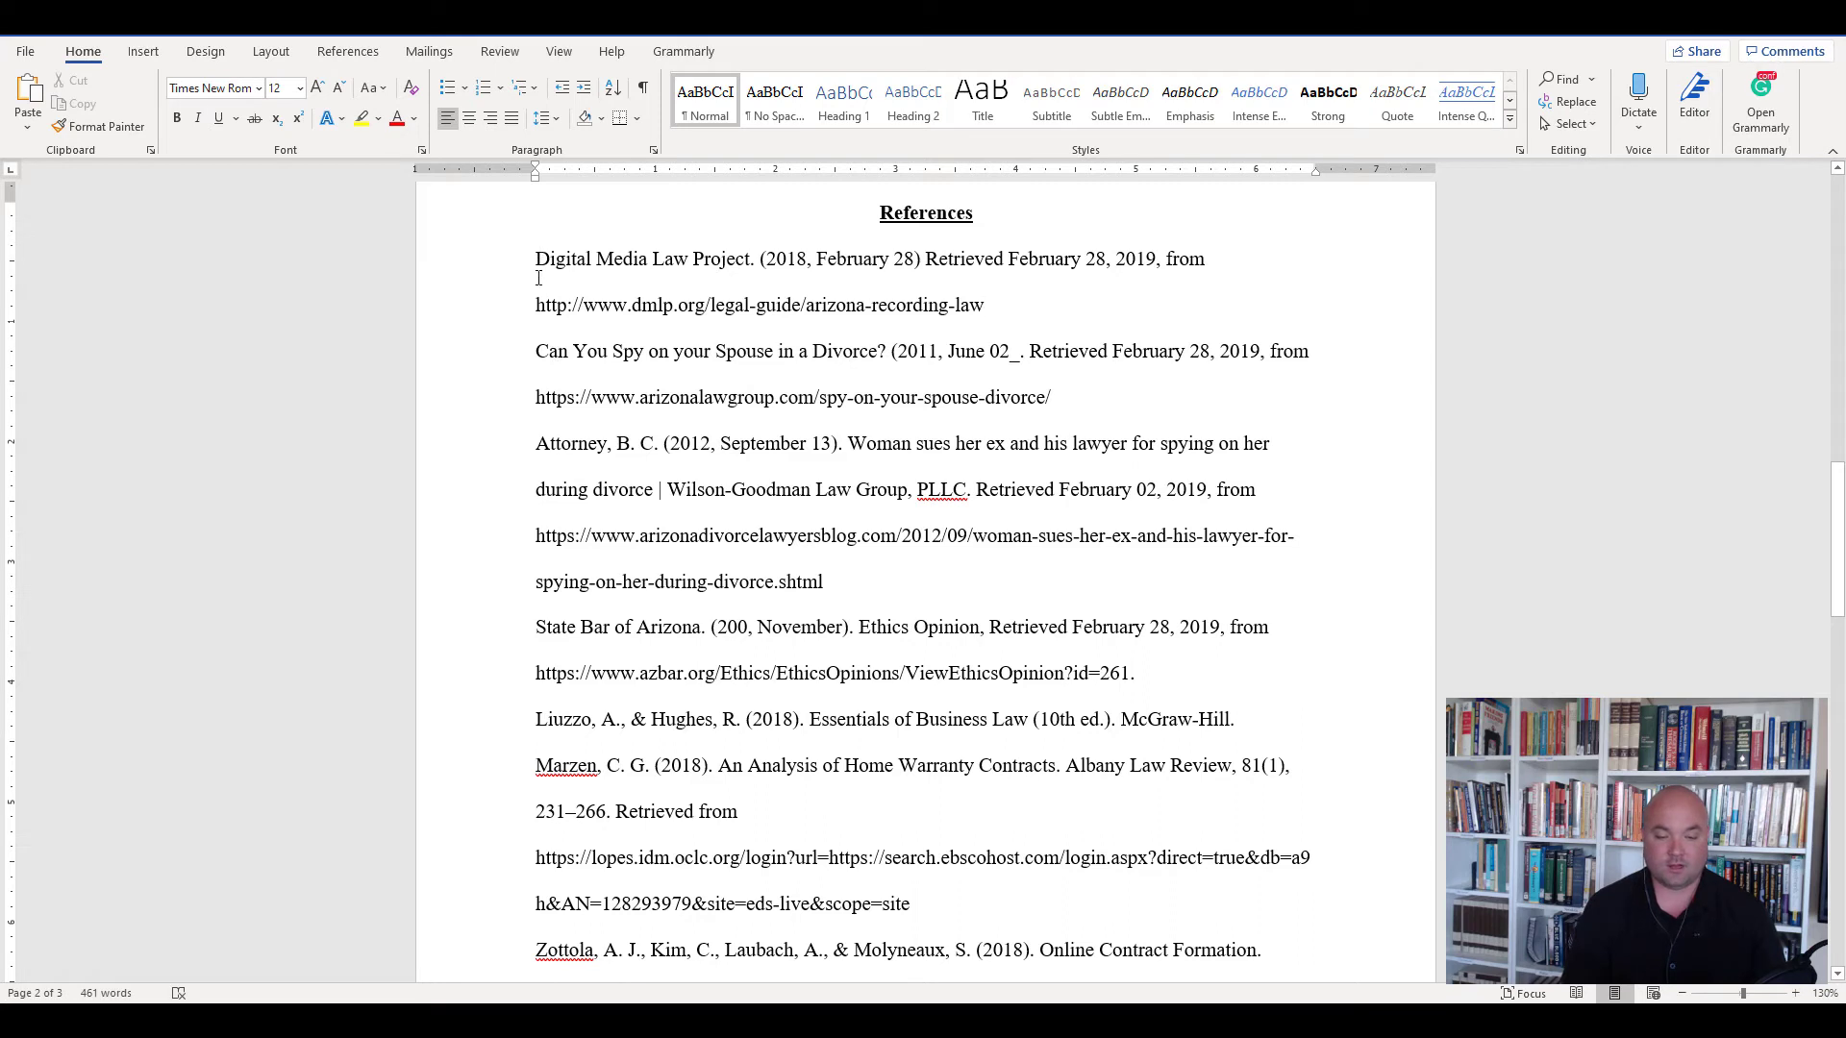
{"action": "left_click", "coordinate": [538, 306]}
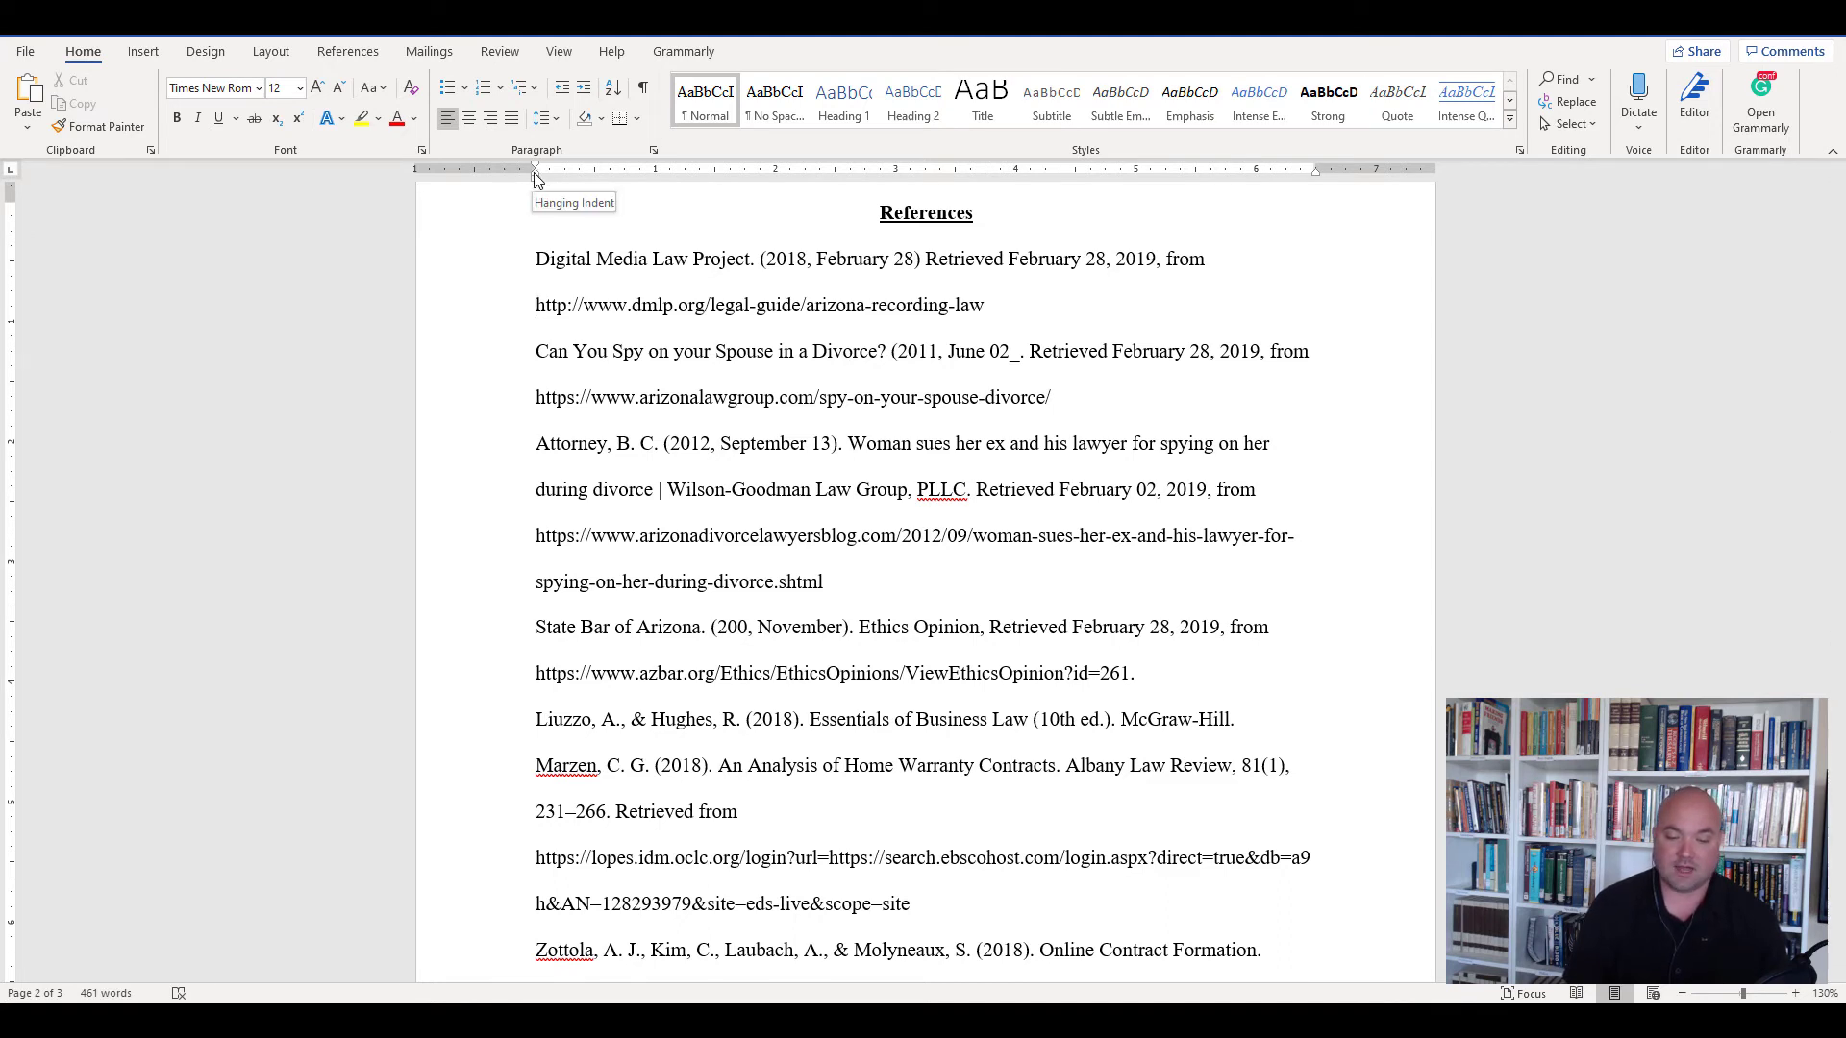
{"action": "left_click_drag", "start_coordinate": [536, 178], "coordinate": [595, 183]}
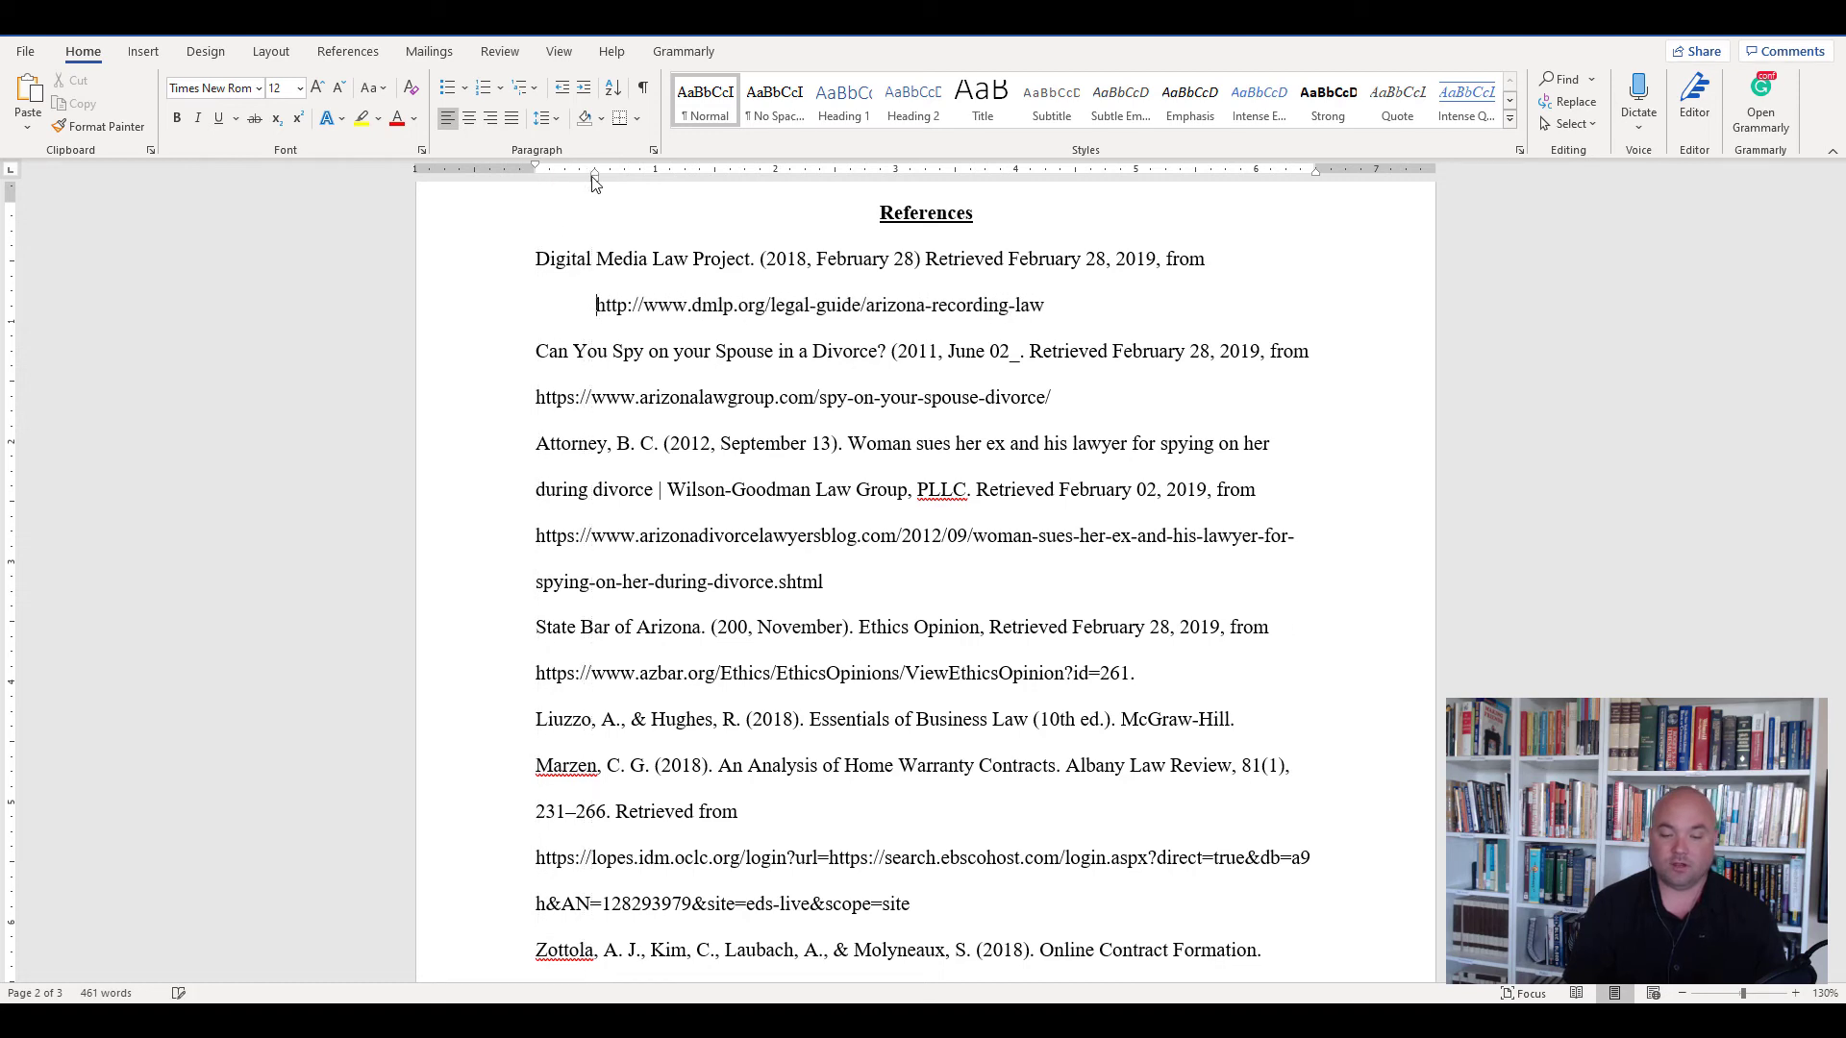
{"action": "left_click", "coordinate": [535, 396]}
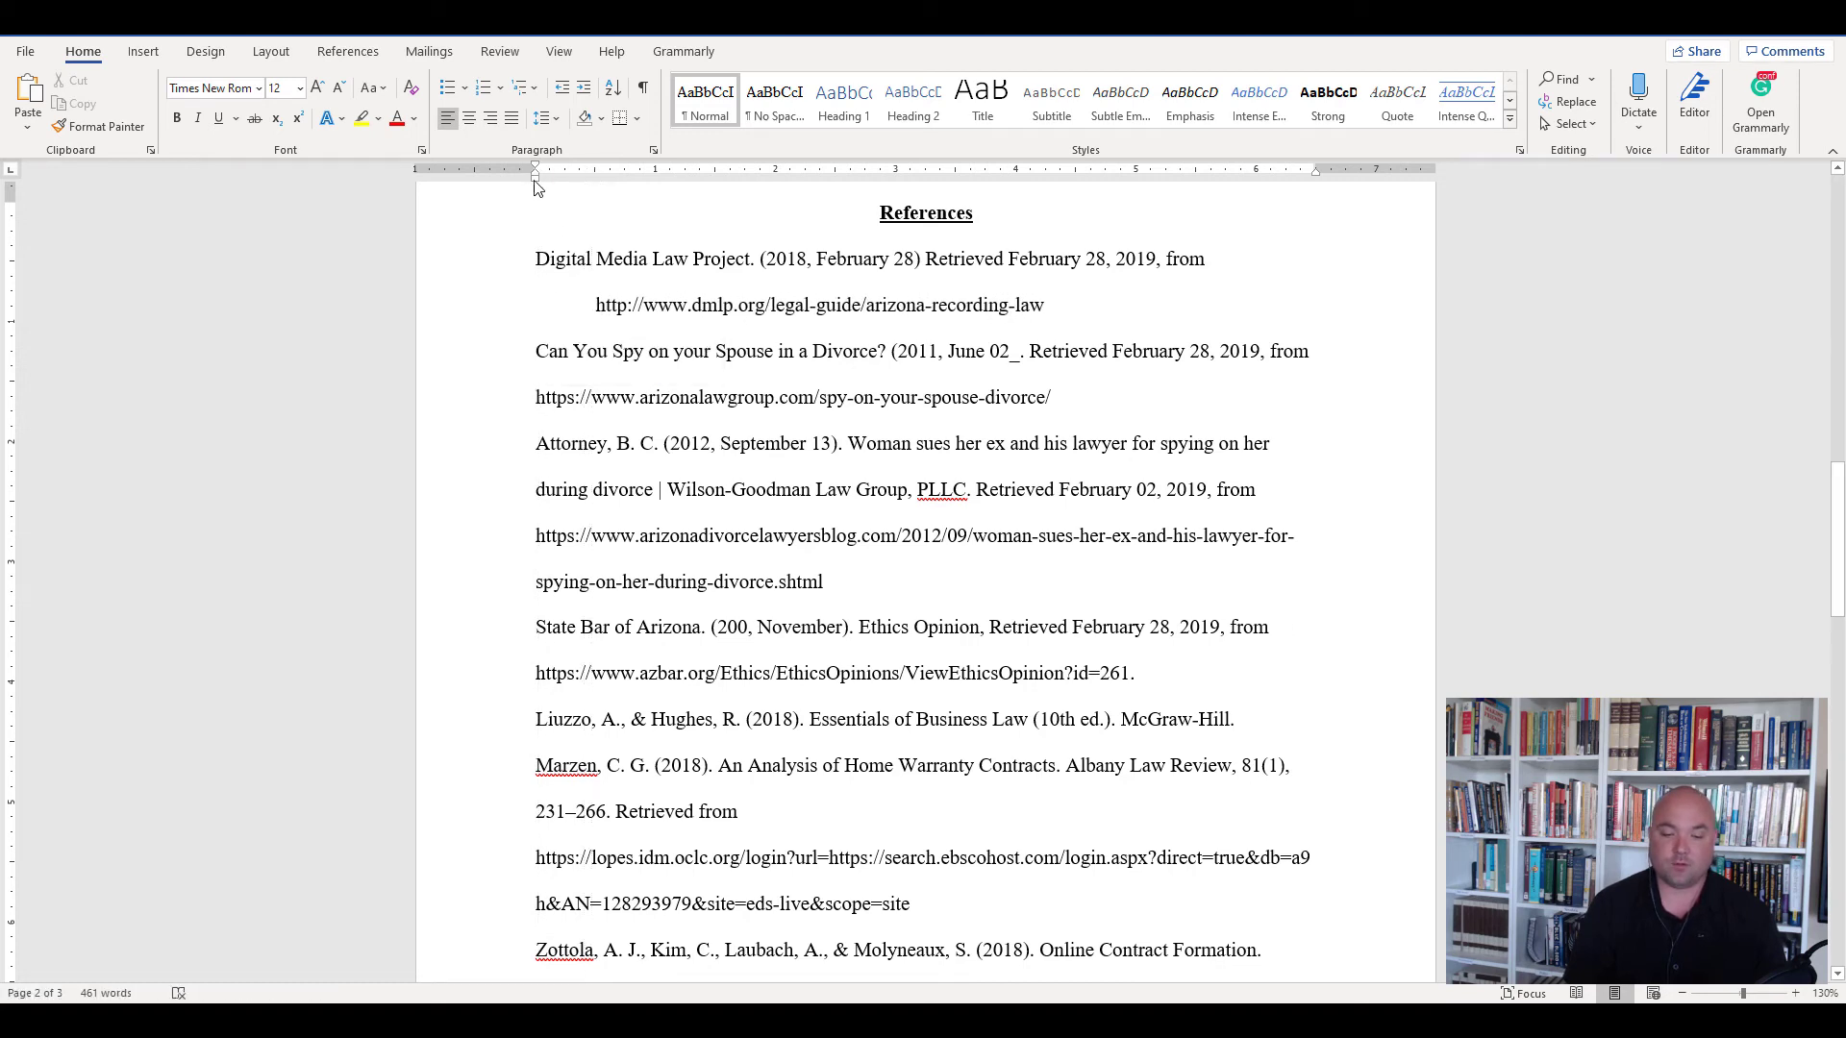
{"action": "left_click_drag", "start_coordinate": [536, 181], "coordinate": [593, 183]}
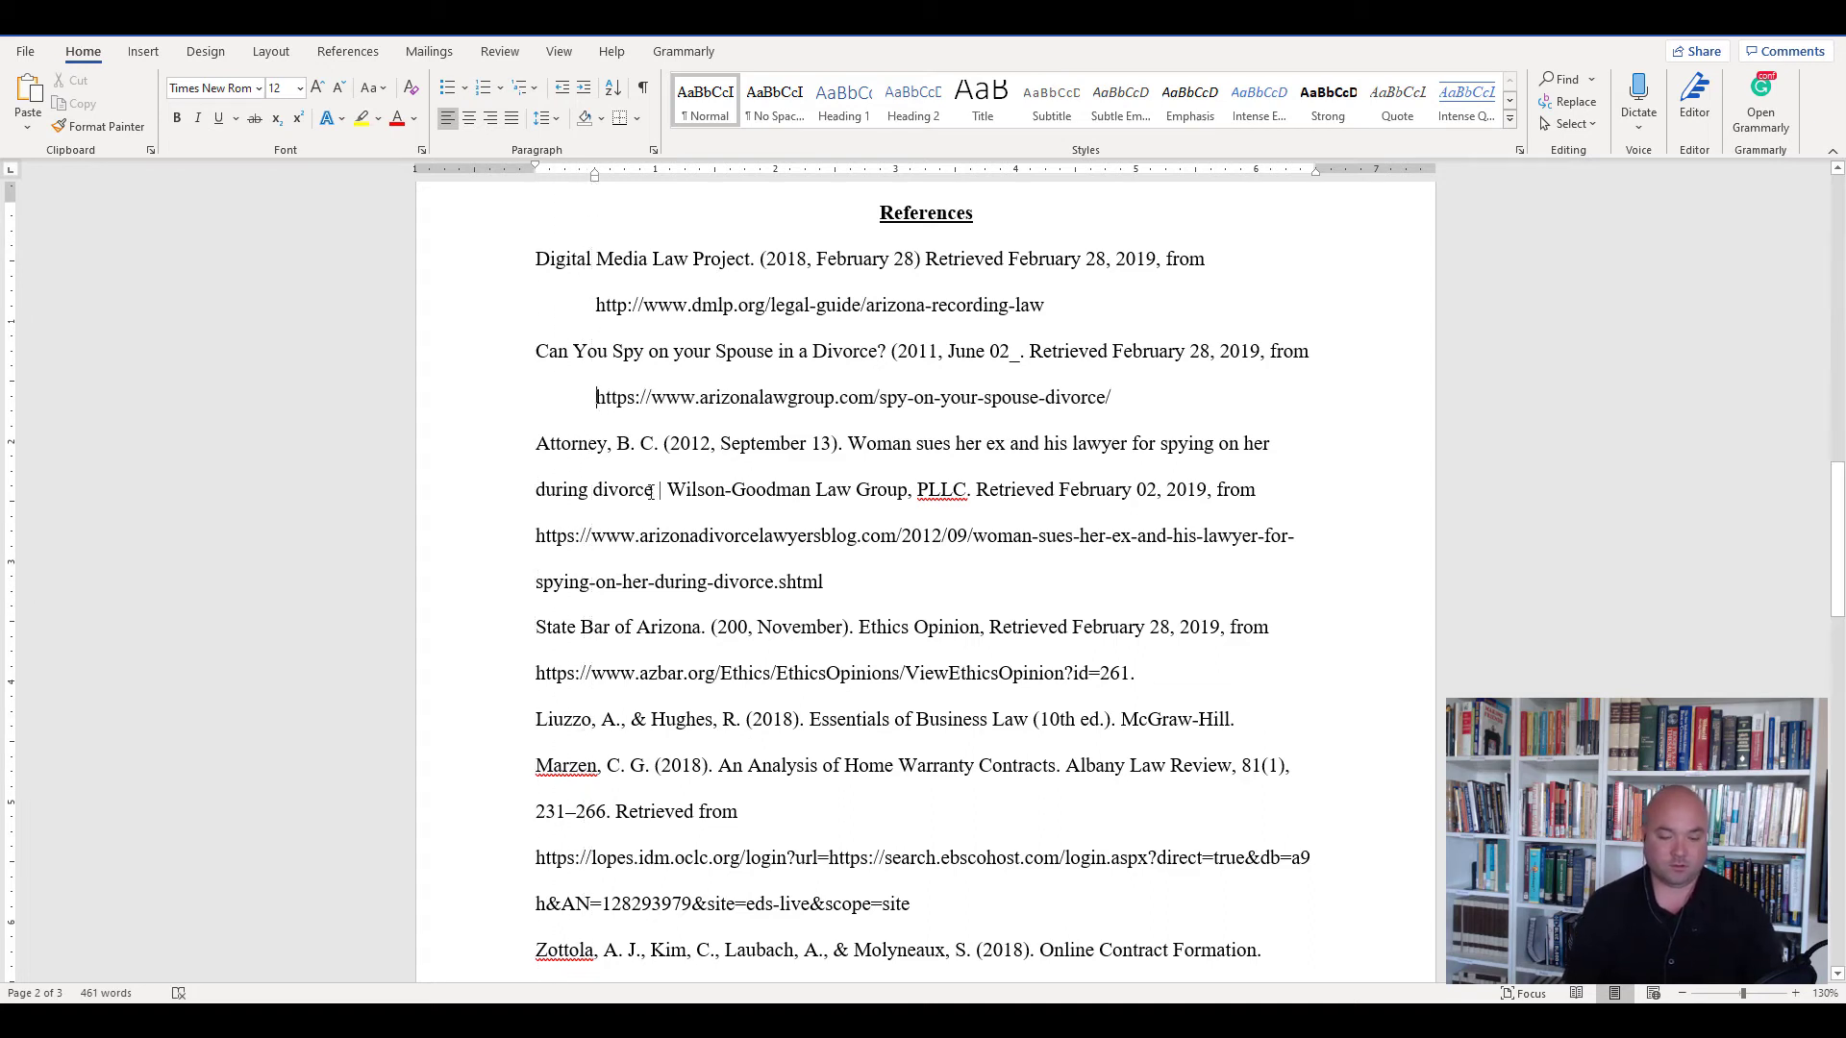
{"action": "key", "text": "ctrl+z"}
{"action": "key", "text": "ctrl+z"}
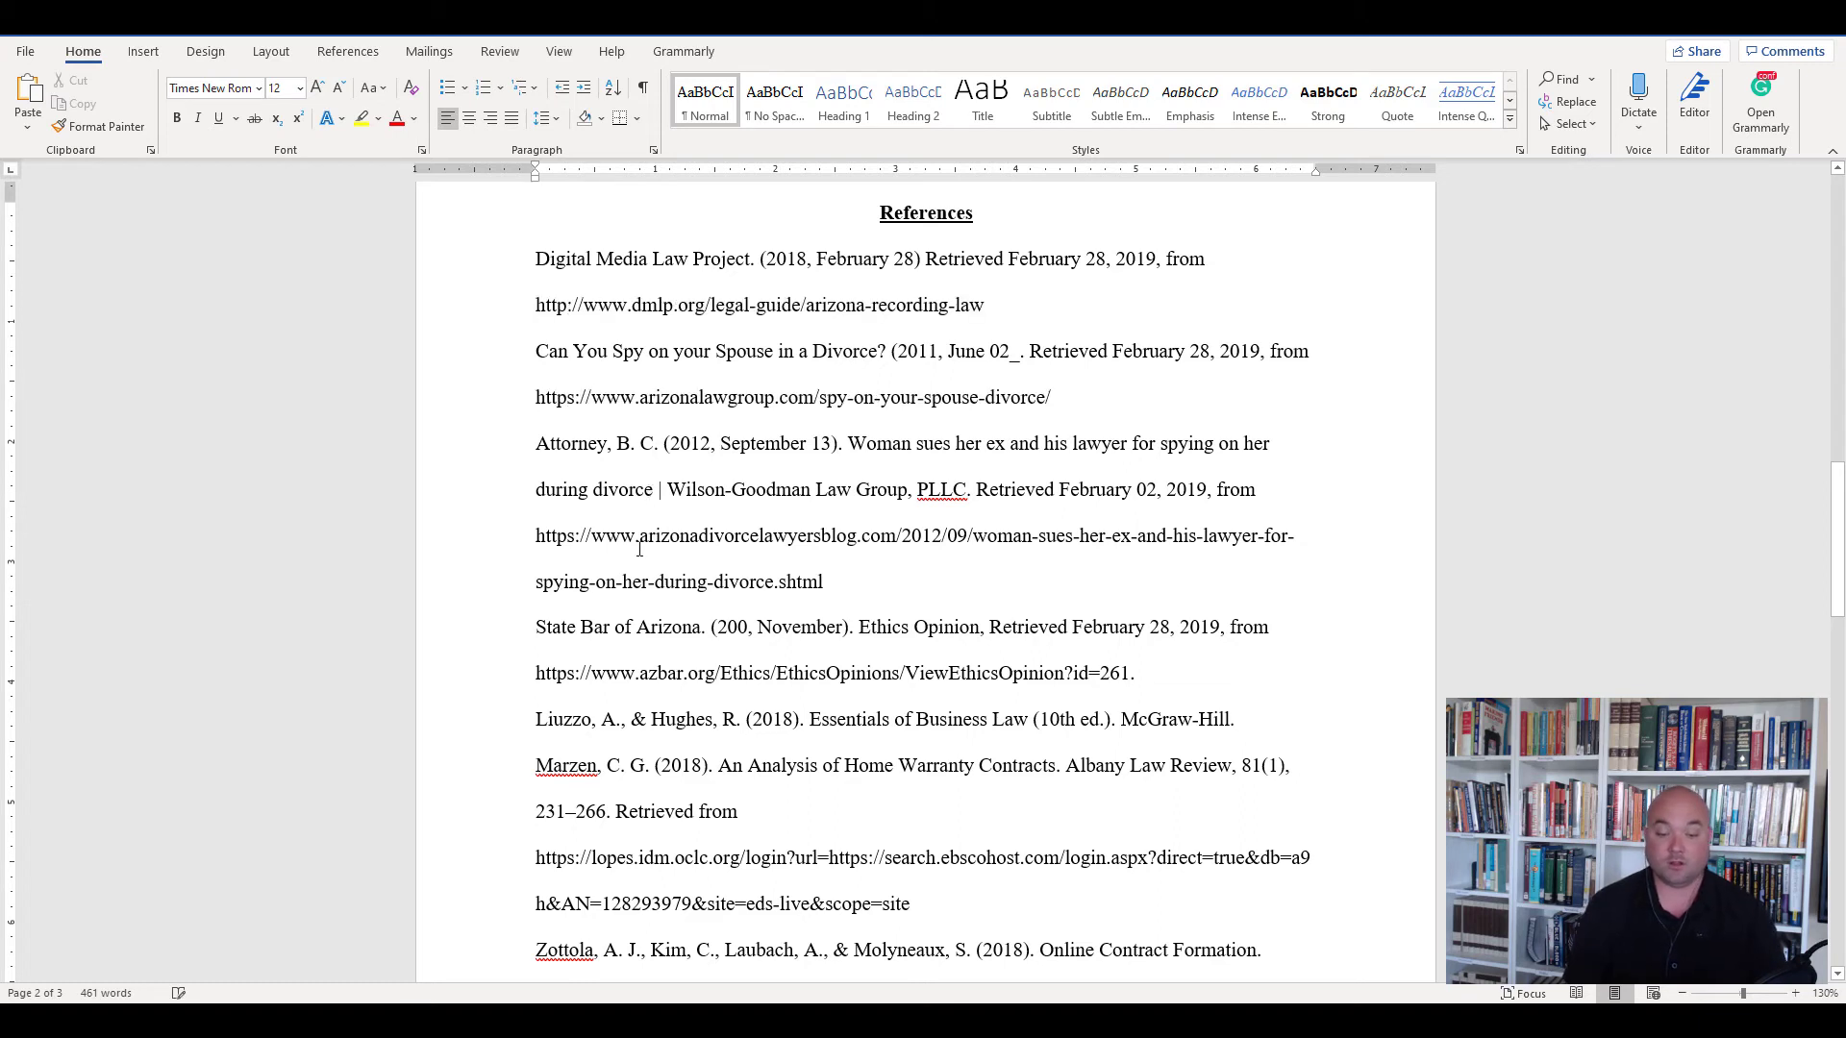
Apply a 0.5" hanging indent to all entries below the References heading at once.
{"action": "left_click_drag", "start_coordinate": [536, 257], "coordinate": [939, 934]}
{"action": "left_click_drag", "start_coordinate": [1079, 925], "coordinate": [1009, 811]}
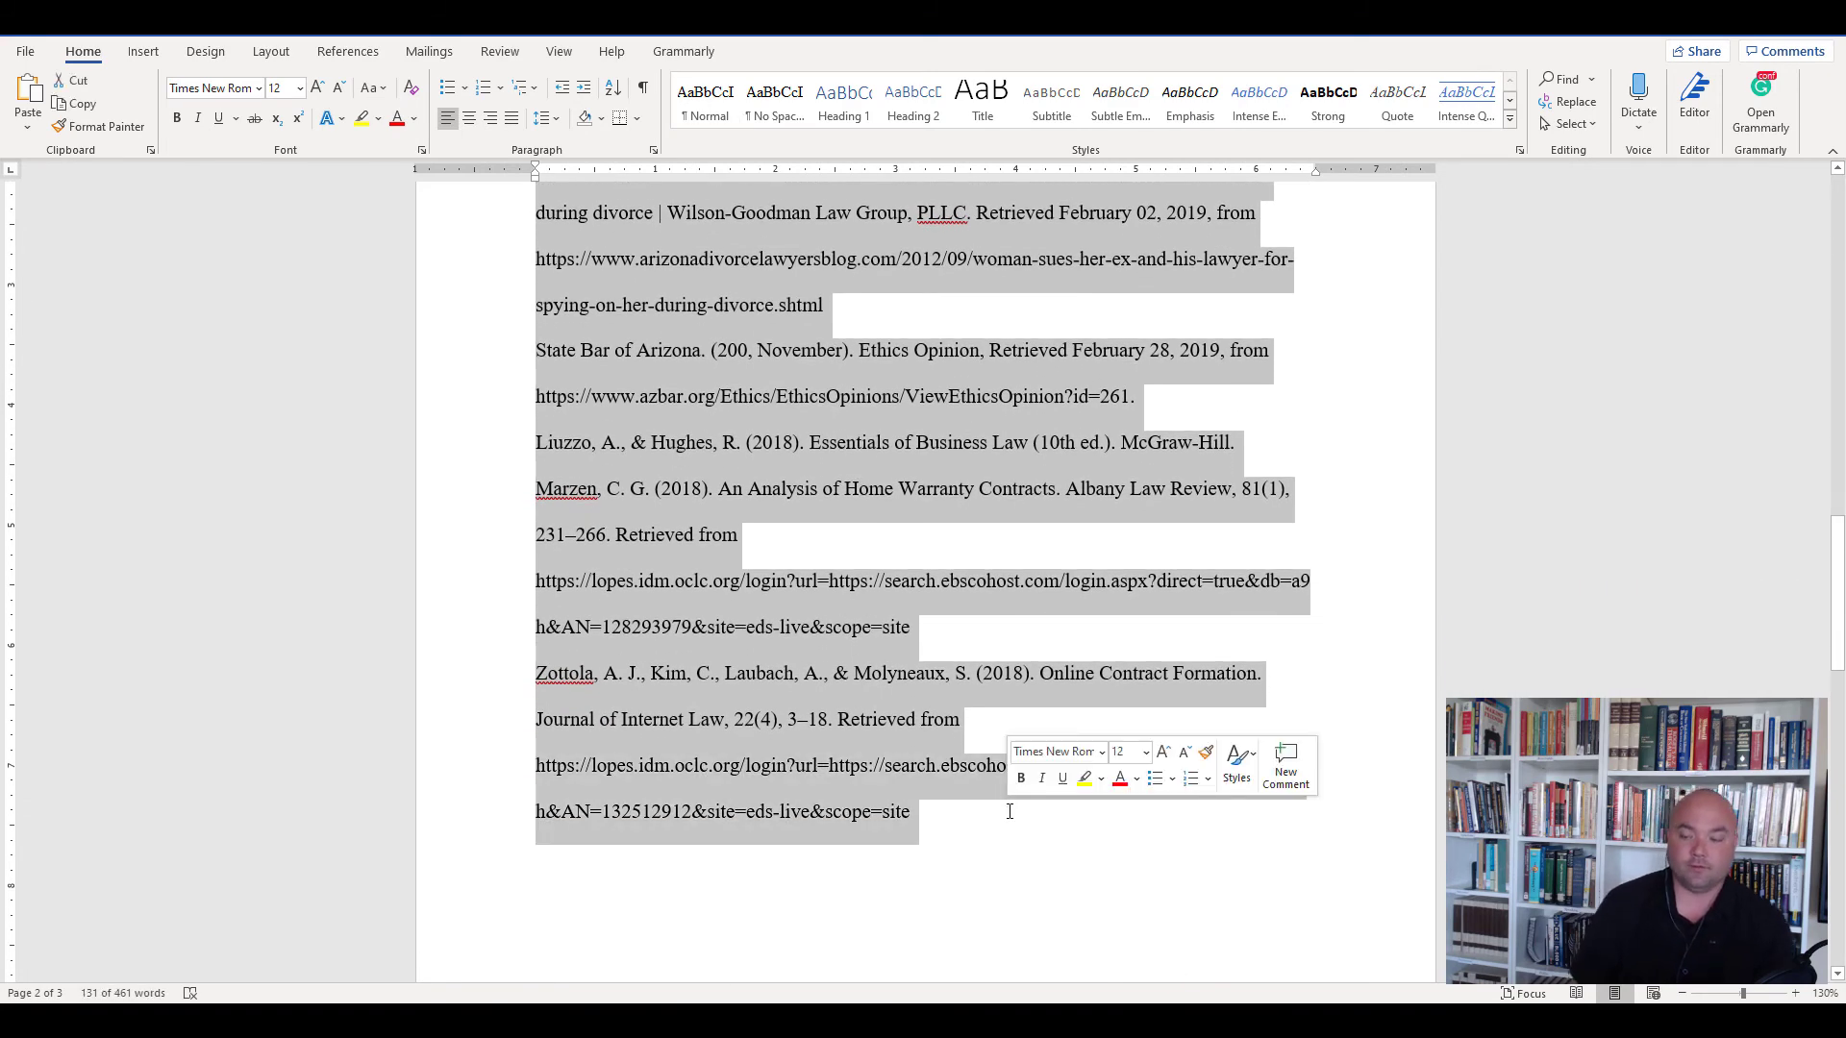
{"action": "left_click_drag", "start_coordinate": [1837, 675], "coordinate": [1837, 625]}
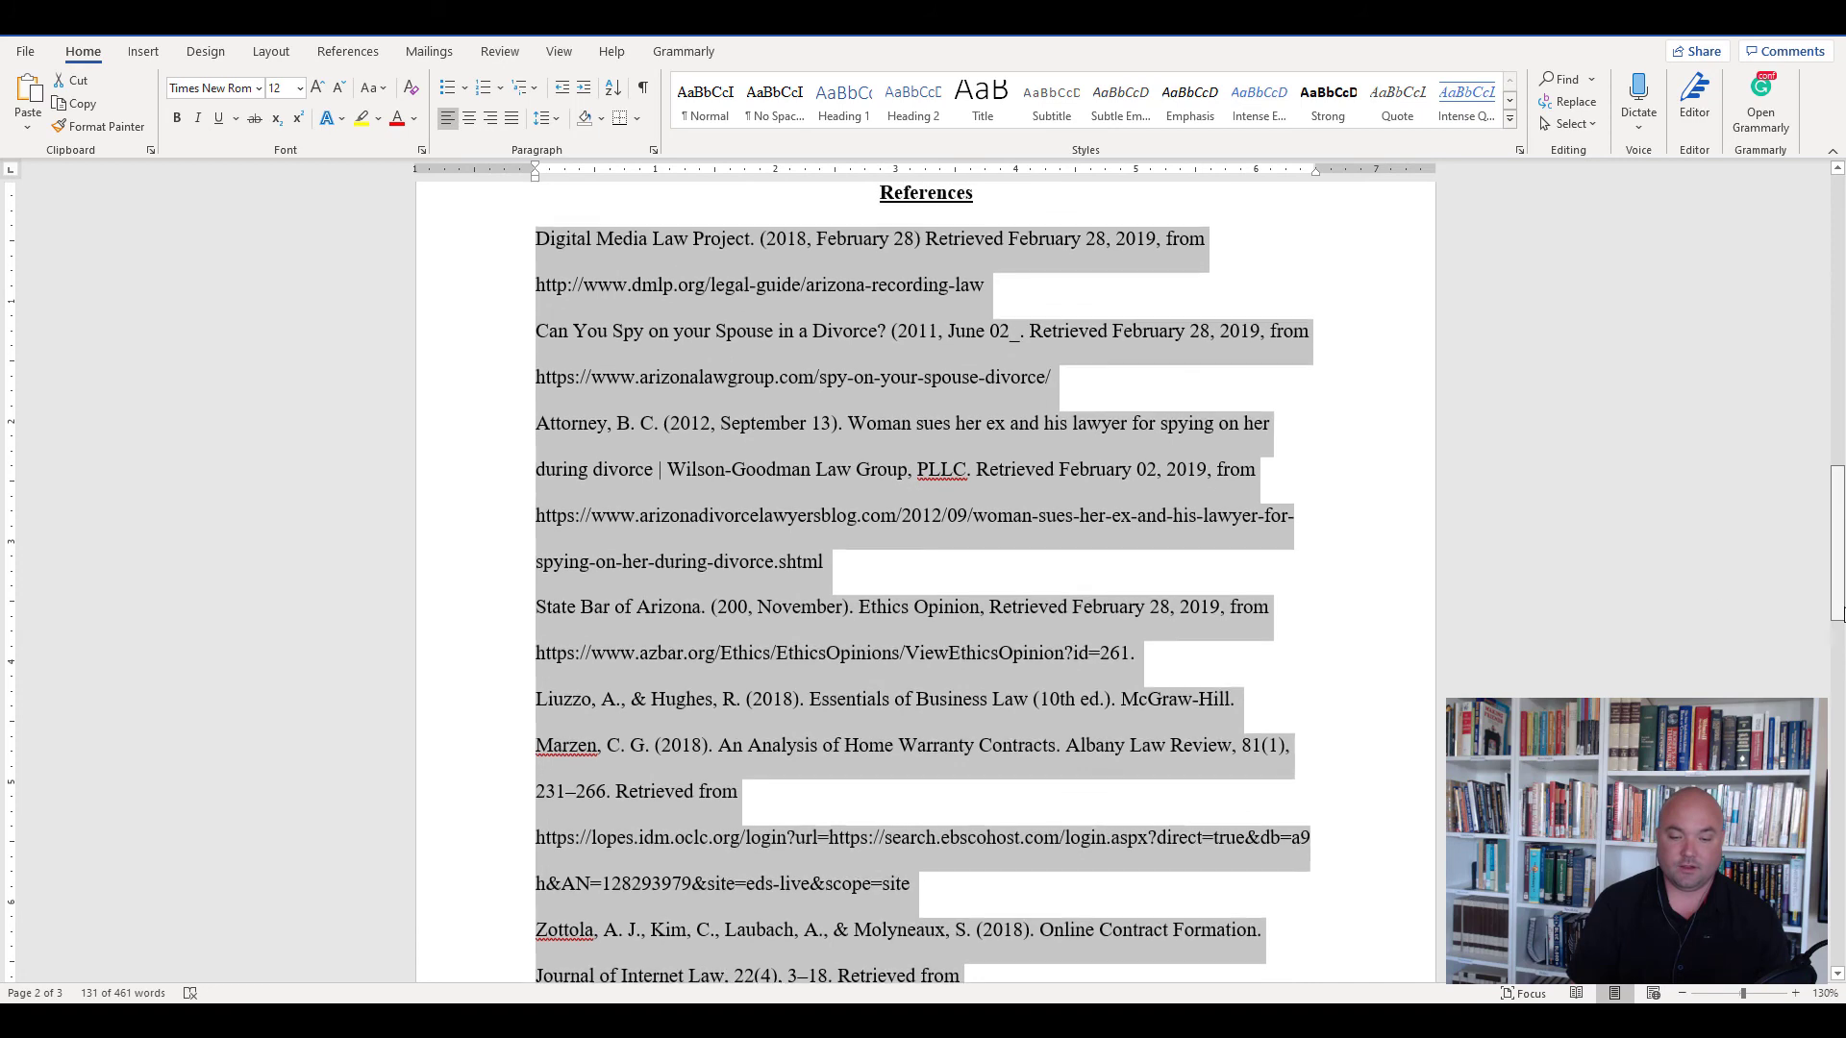
{"action": "left_click", "coordinate": [653, 150]}
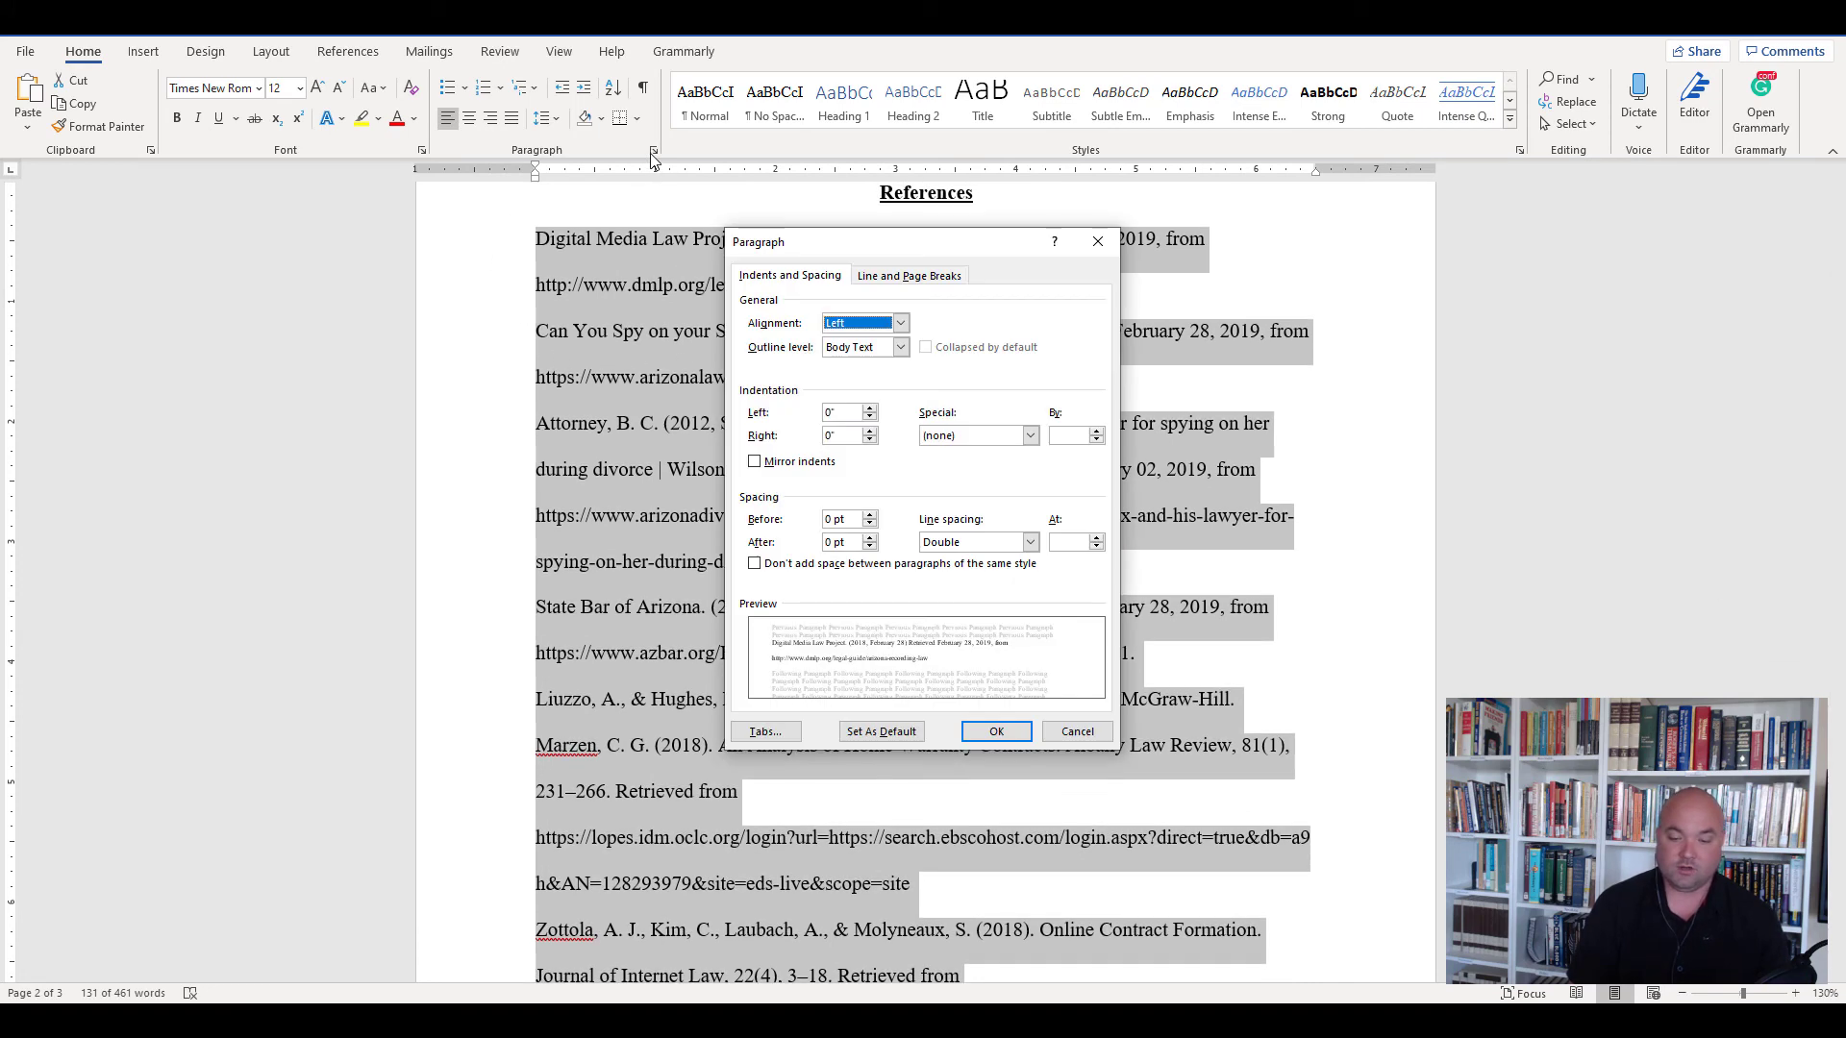
{"action": "left_click", "coordinate": [986, 440]}
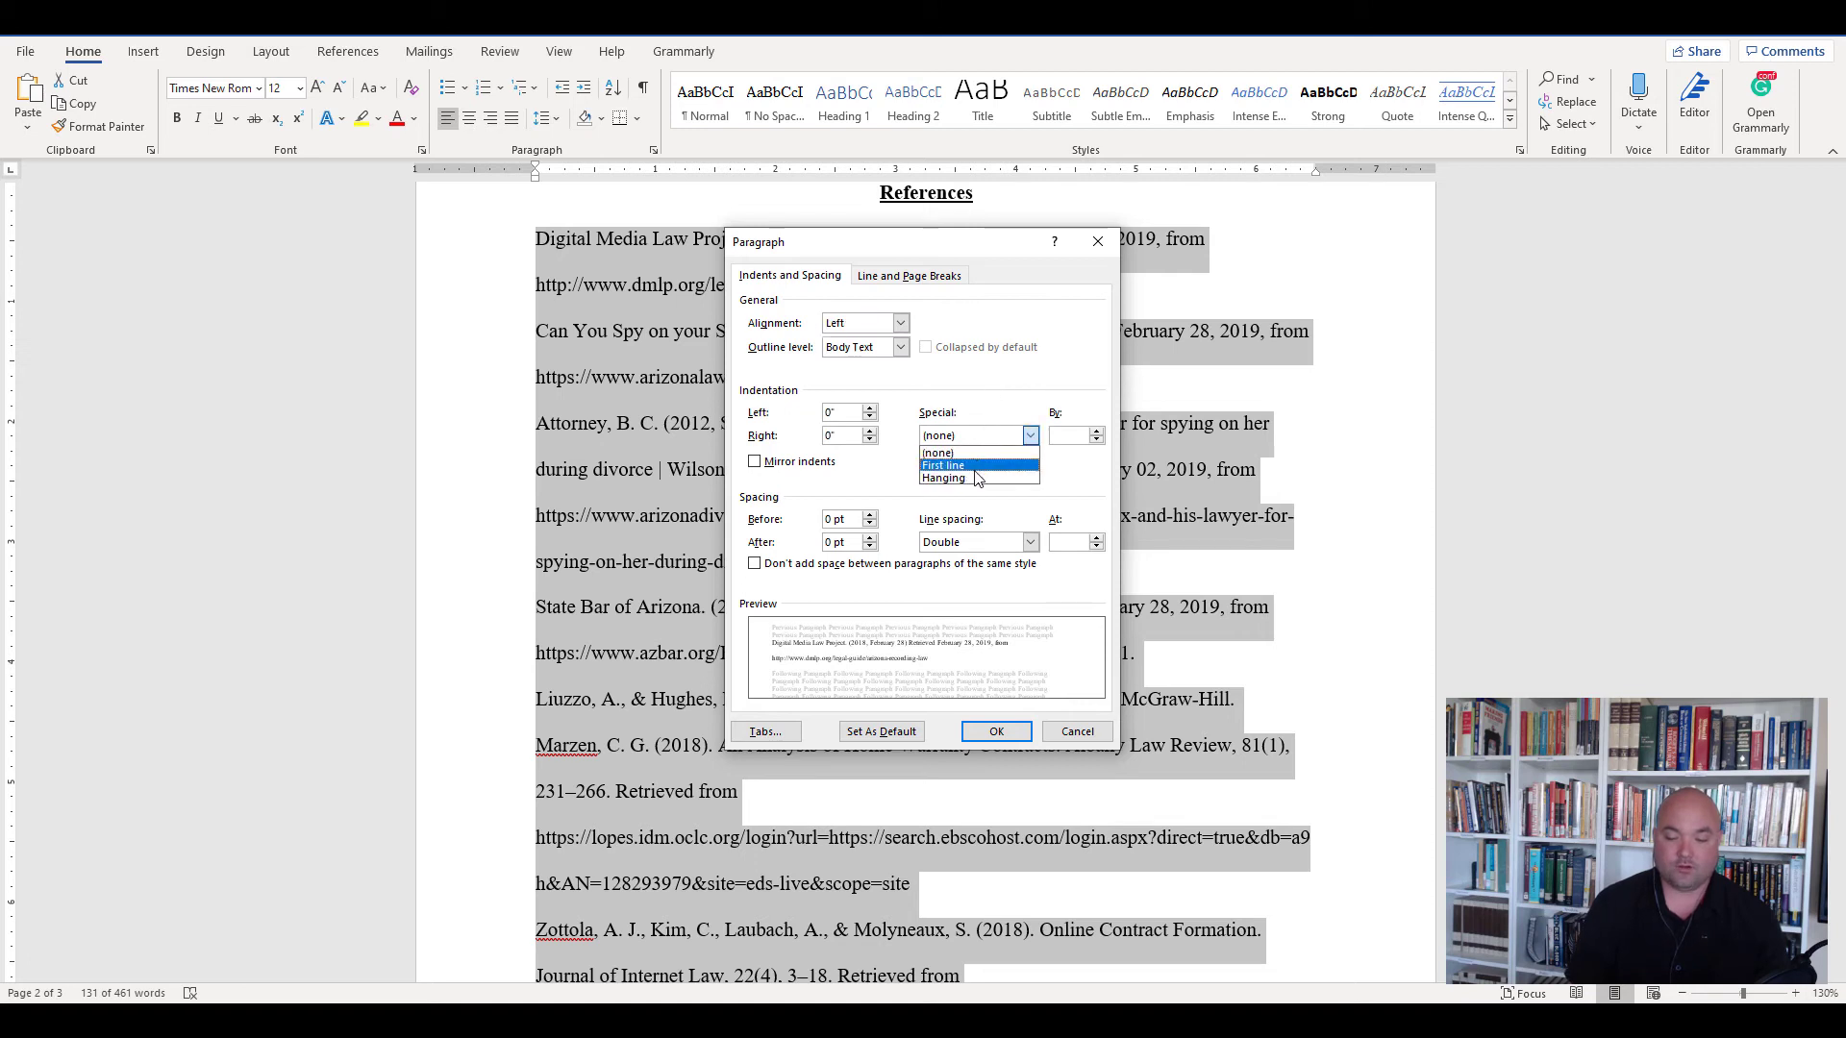
{"action": "left_click", "coordinate": [944, 477]}
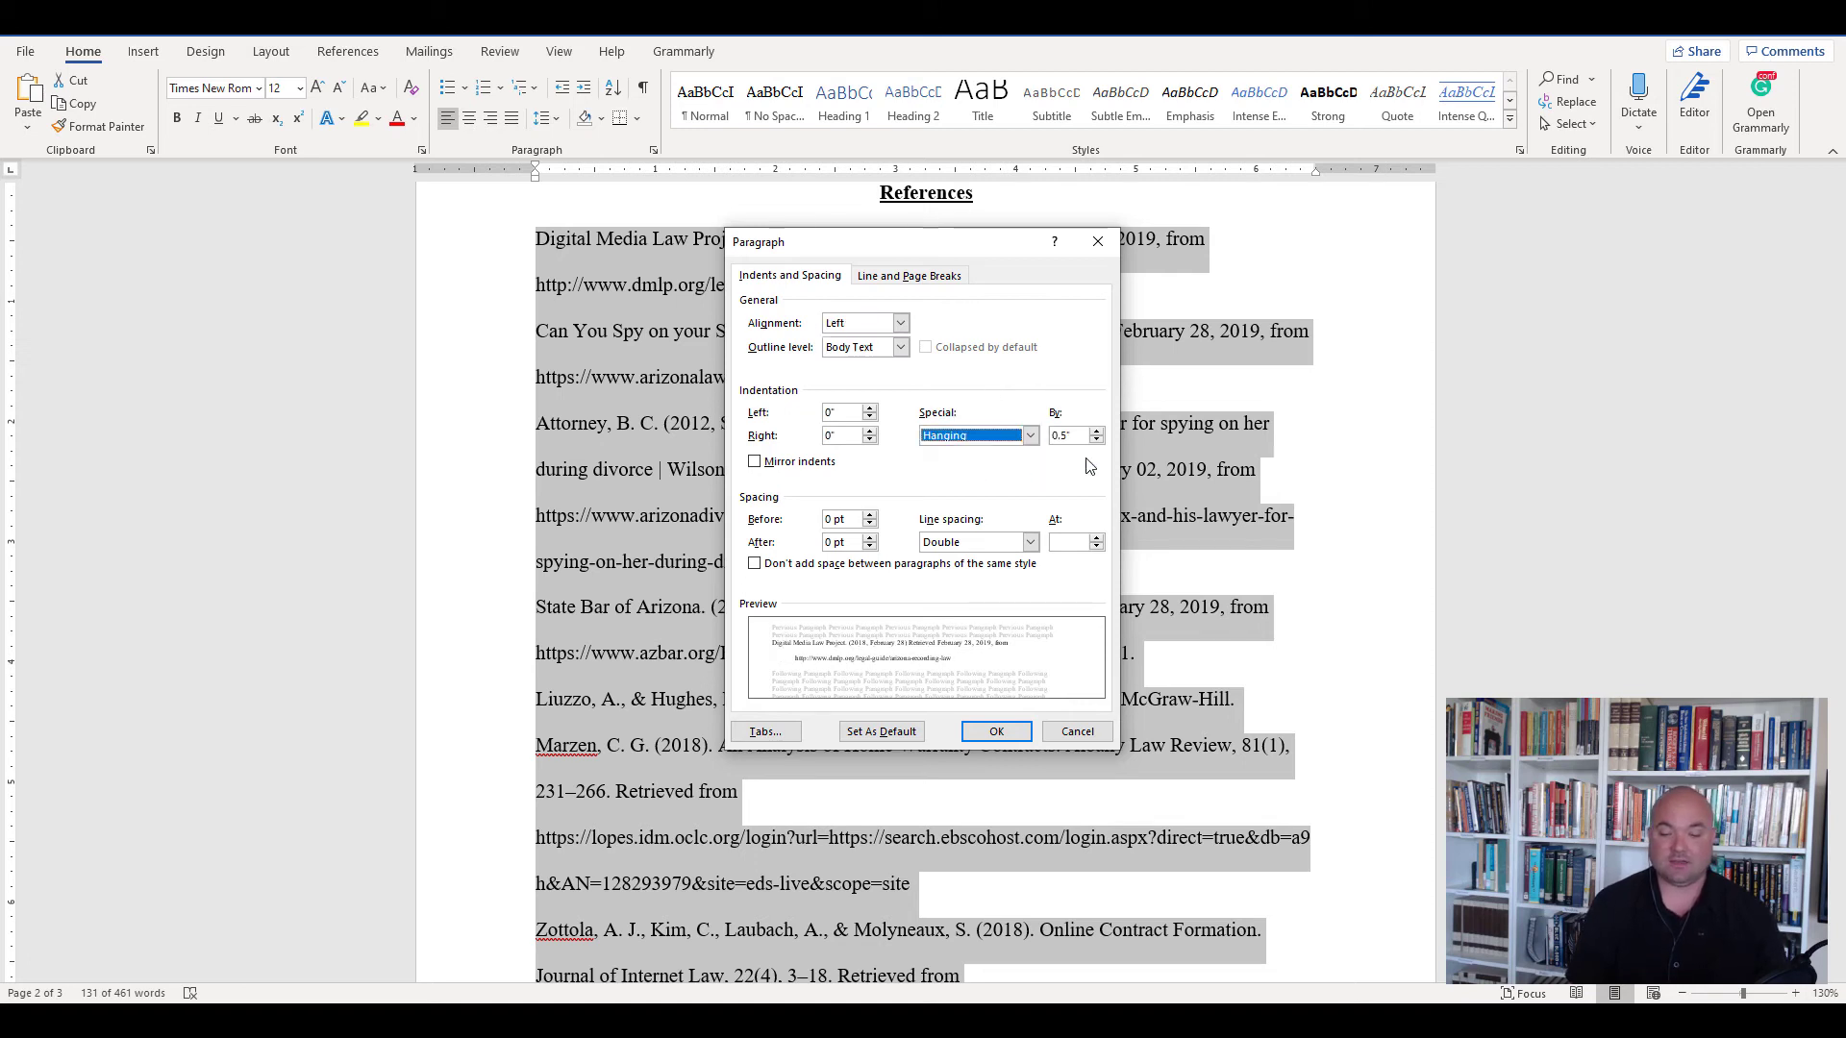
{"action": "left_click", "coordinate": [998, 733]}
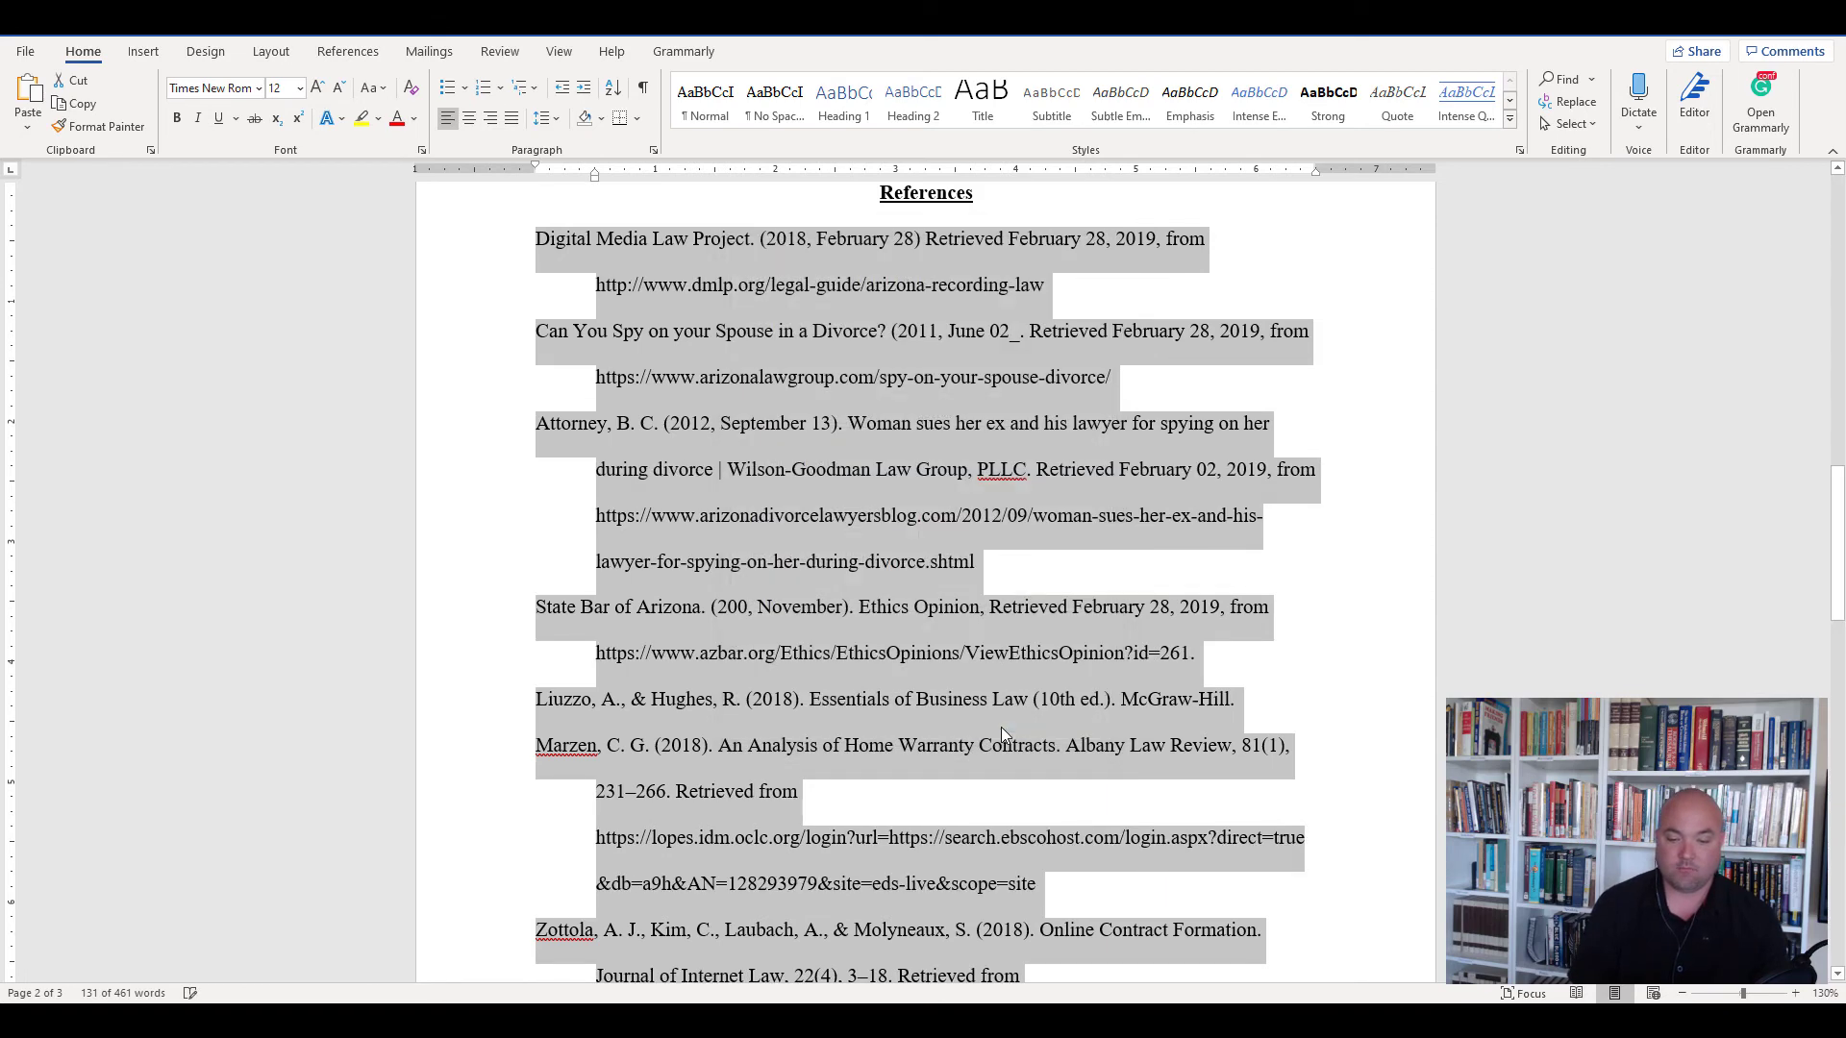
{"action": "left_click", "coordinate": [1300, 569]}
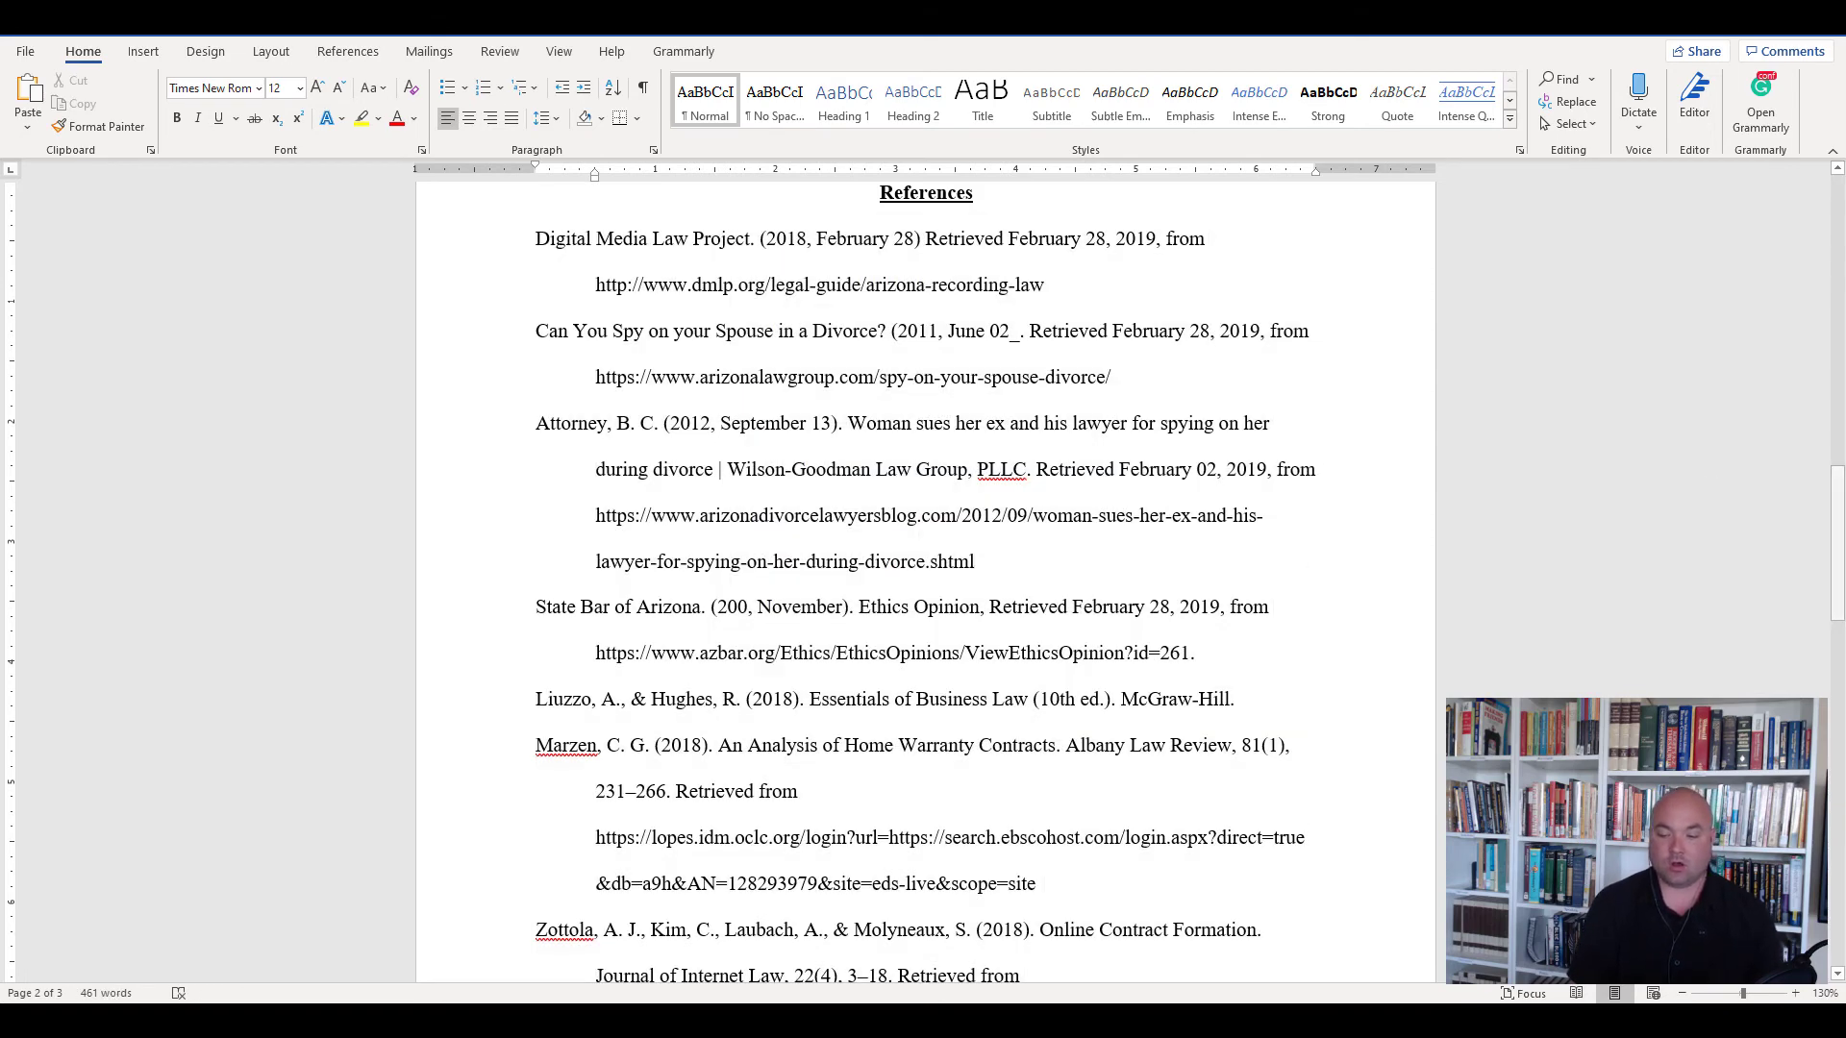
{"action": "left_click_drag", "start_coordinate": [1839, 500], "coordinate": [1838, 461]}
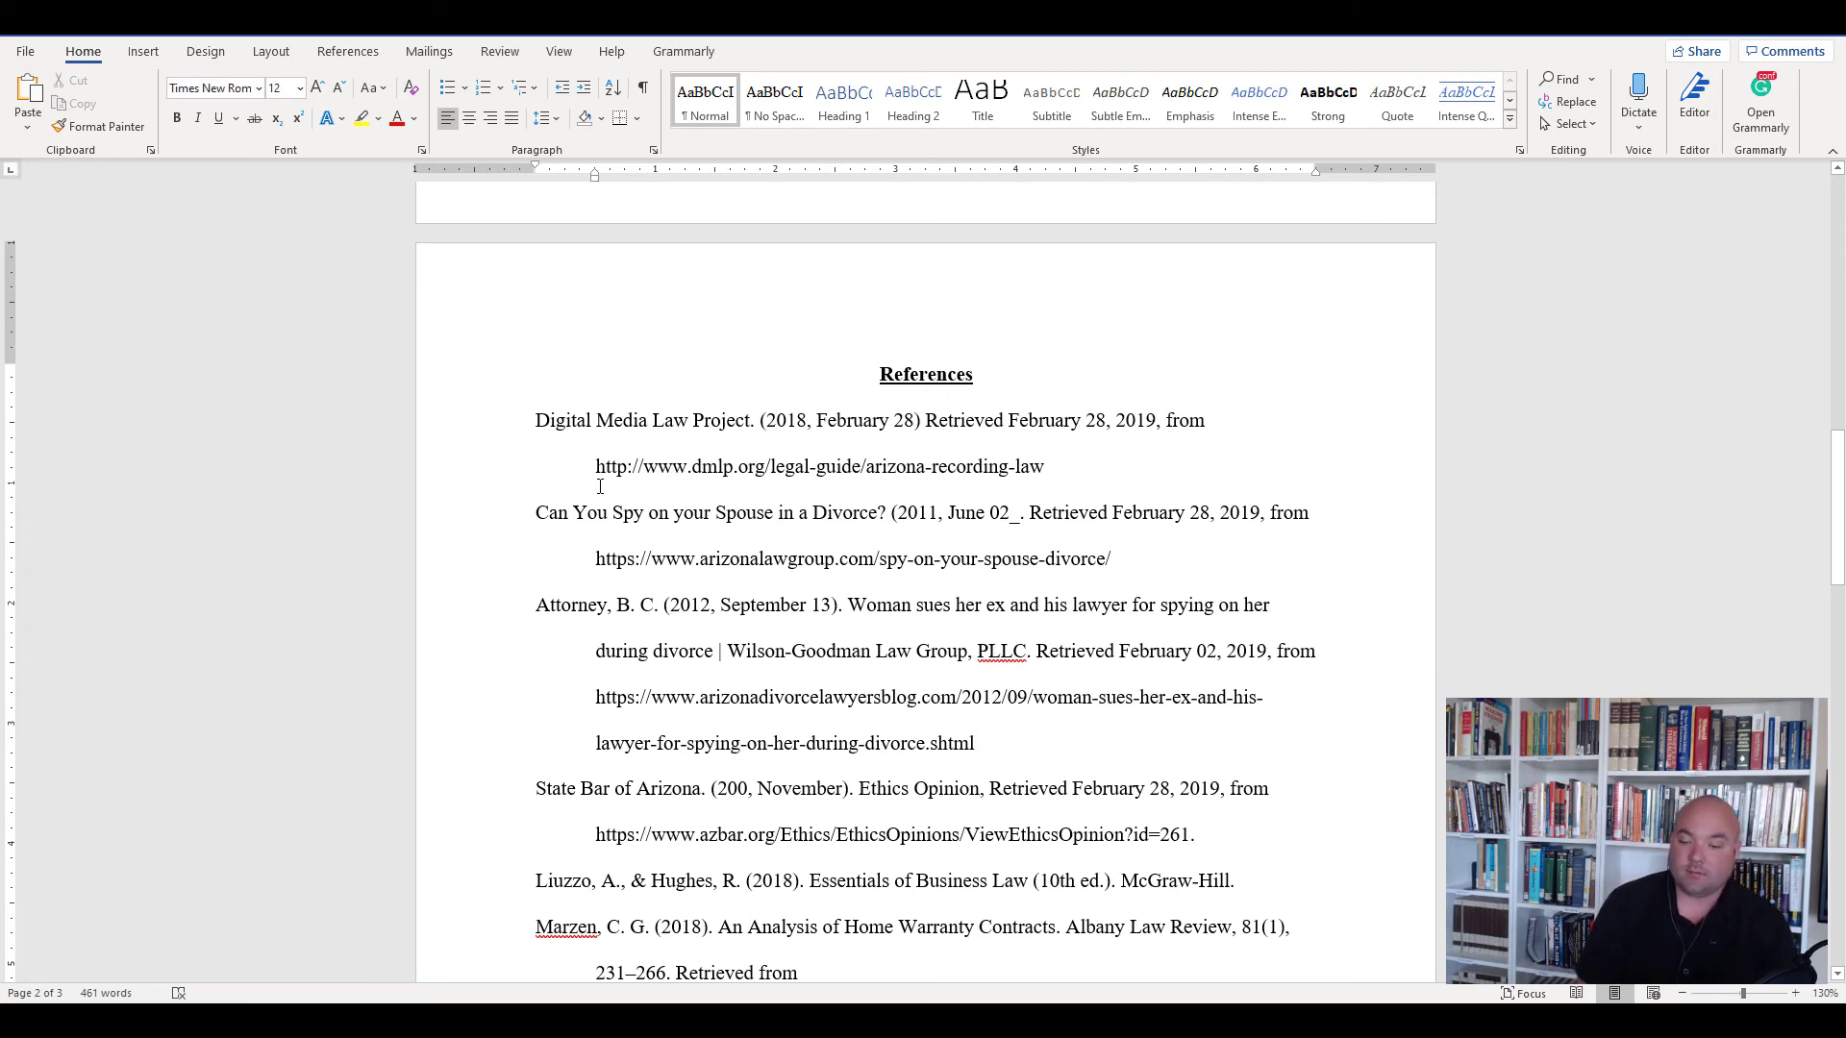
{"action": "left_click_drag", "start_coordinate": [1839, 434], "coordinate": [1838, 473]}
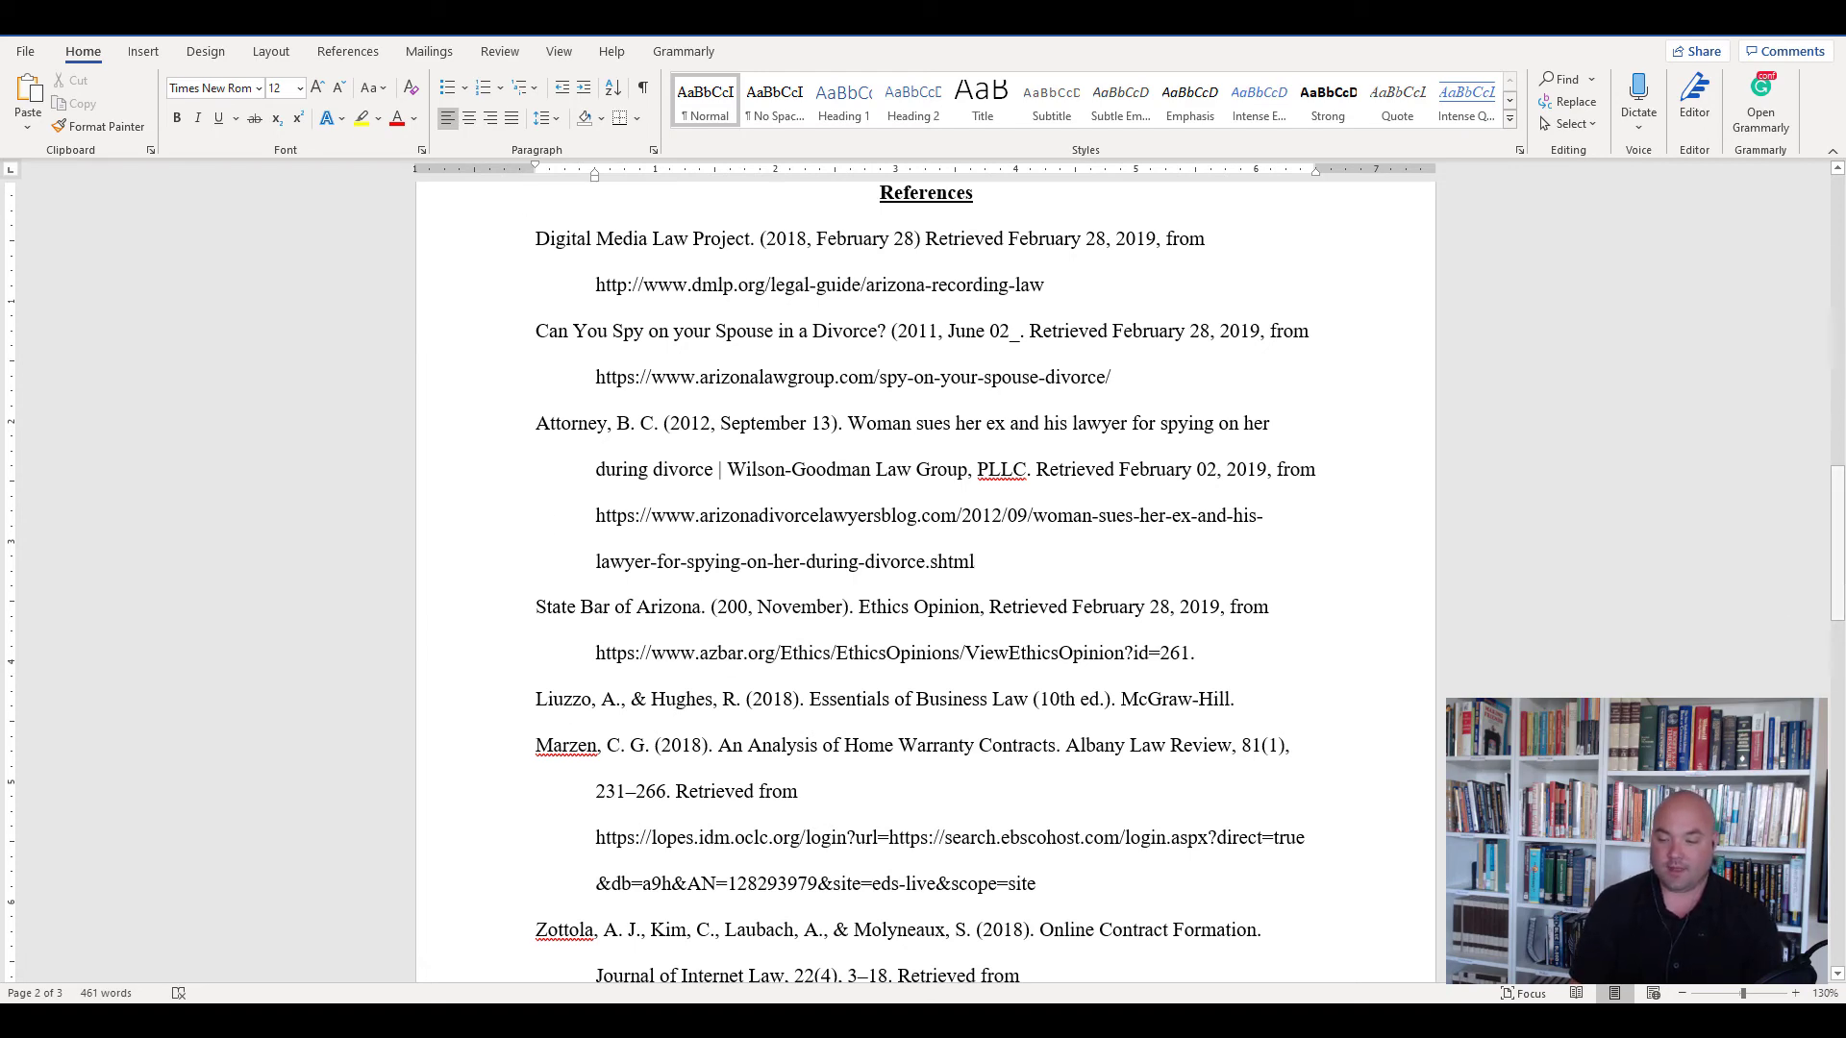
{"action": "left_click_drag", "start_coordinate": [1842, 567], "coordinate": [1843, 520]}
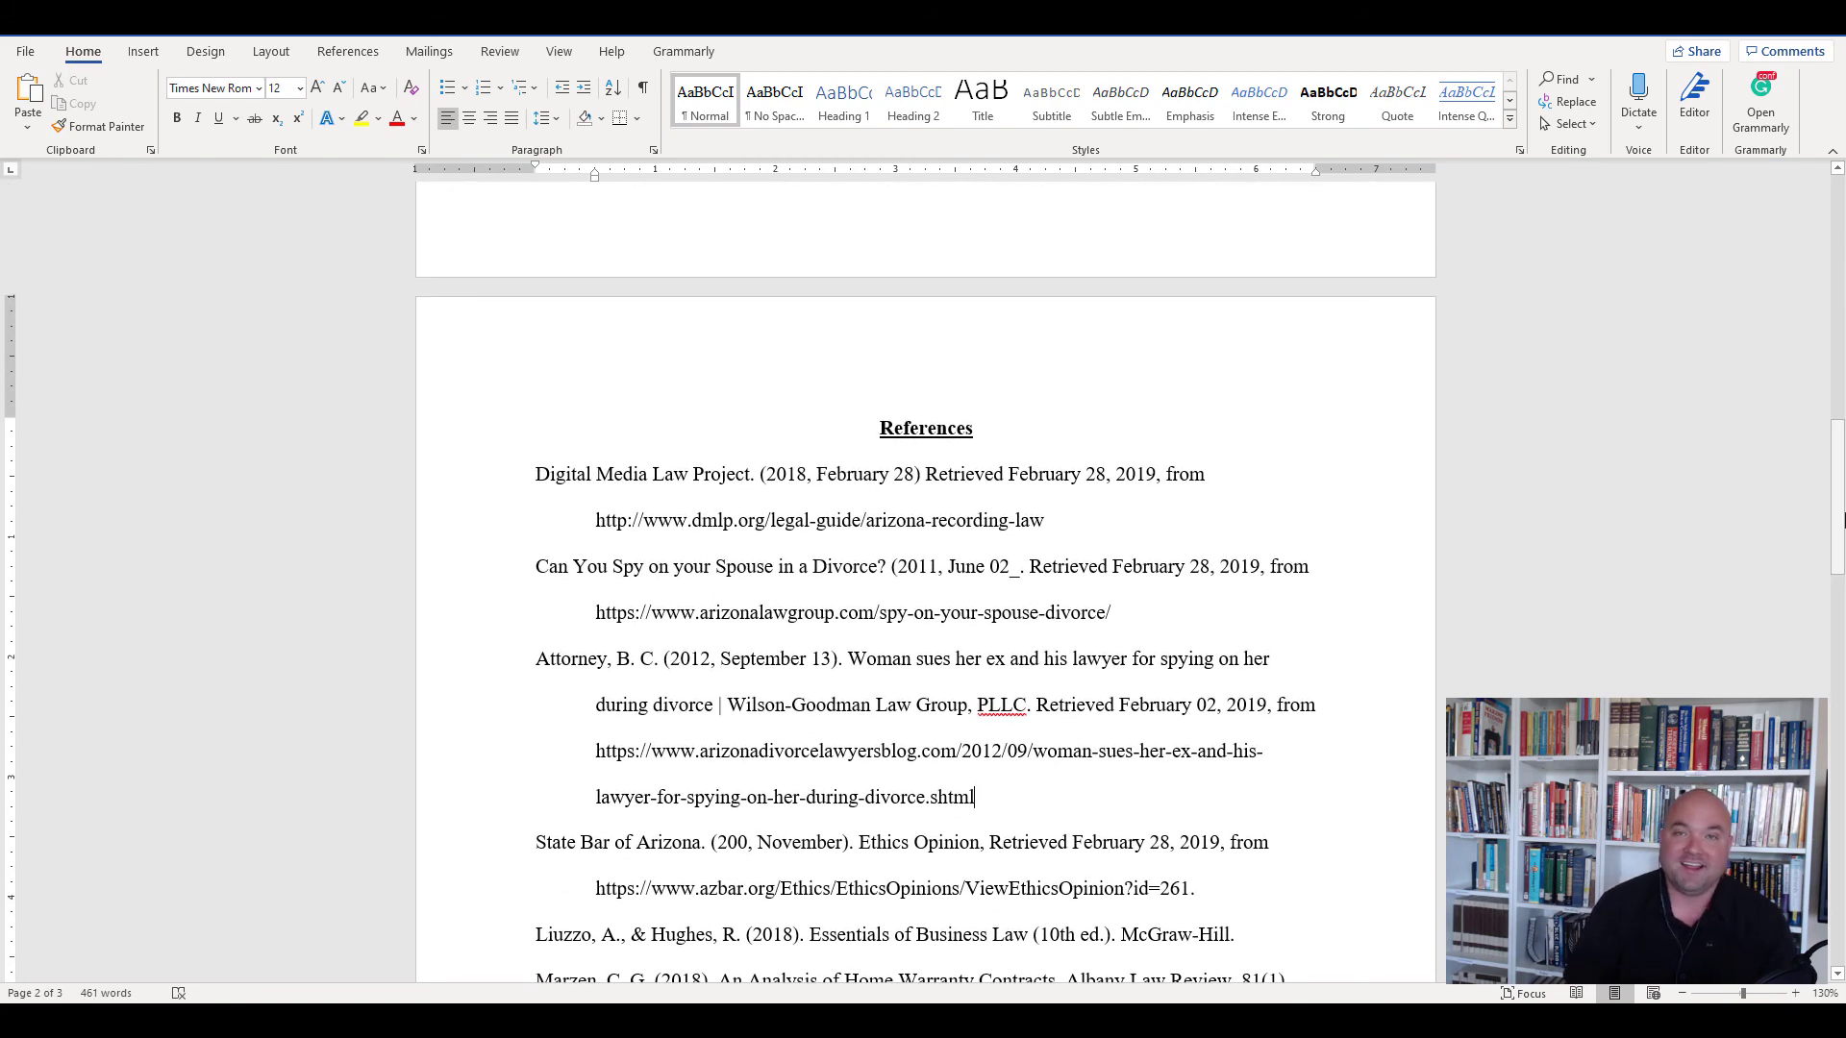